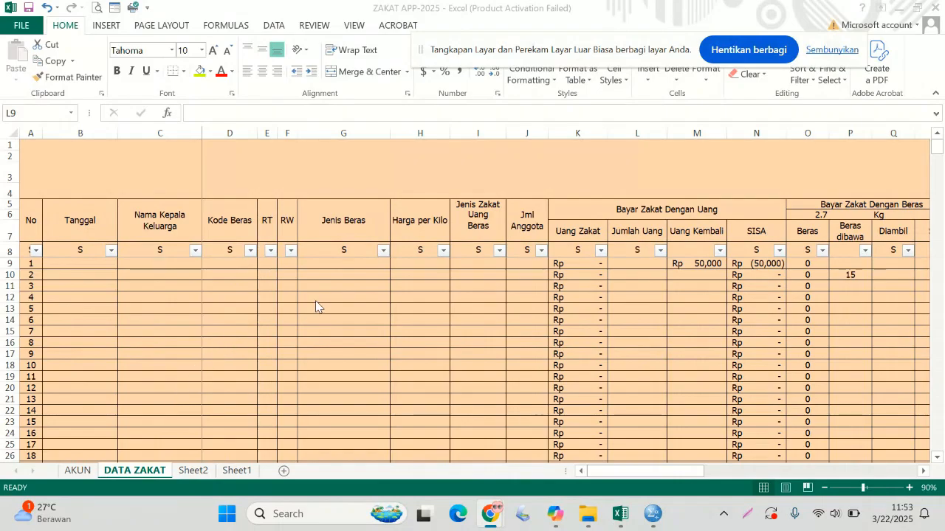
Review the rice accounts on the AKUN sheet, covering the codes, rice names, price per kilo and zakat beras columns
click(642, 473)
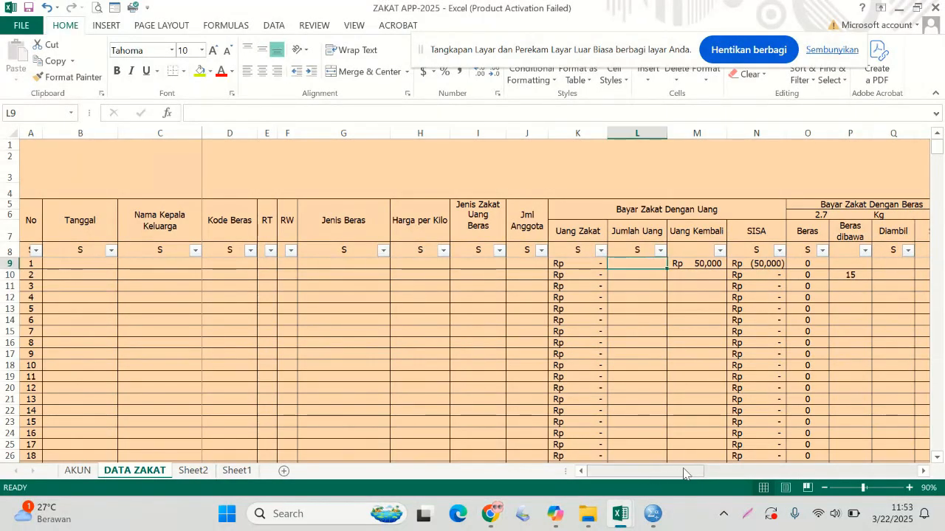
drag(683, 473, 661, 480)
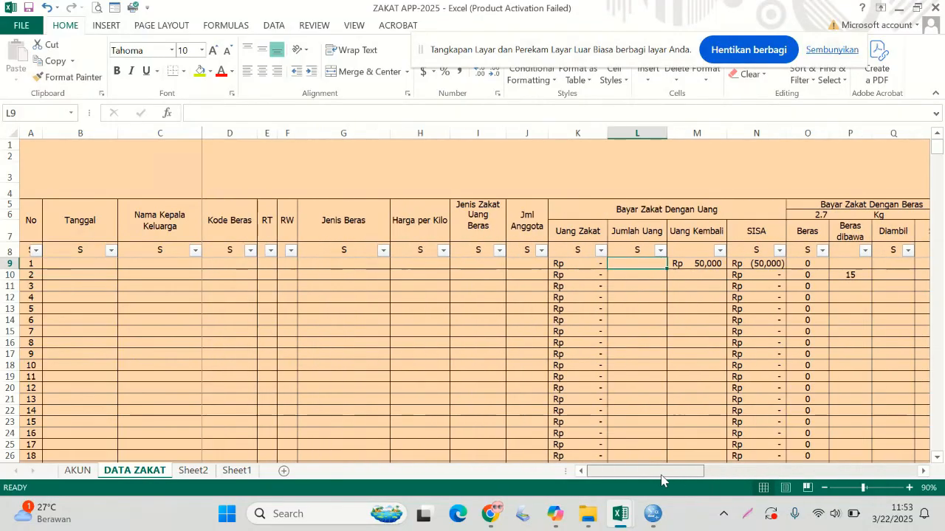
click(78, 471)
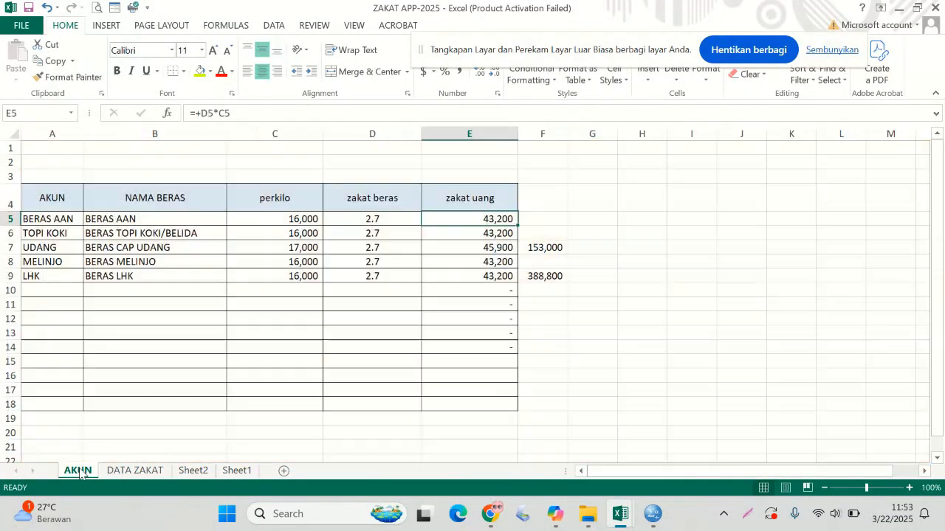
click(50, 222)
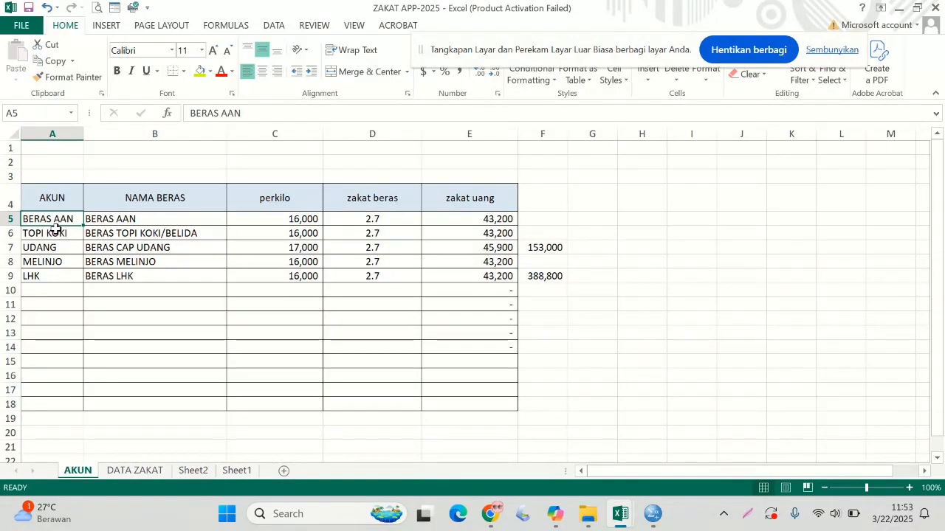
drag(55, 234, 52, 284)
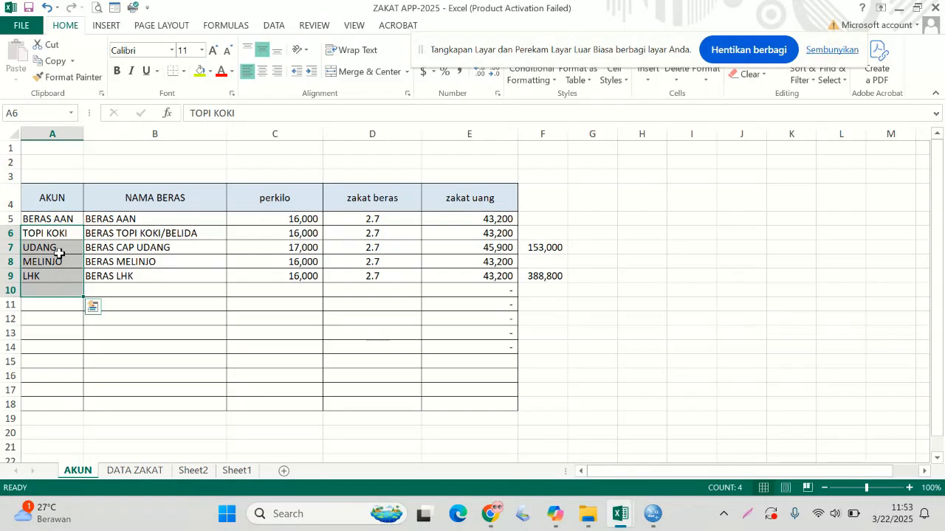
drag(63, 217, 67, 297)
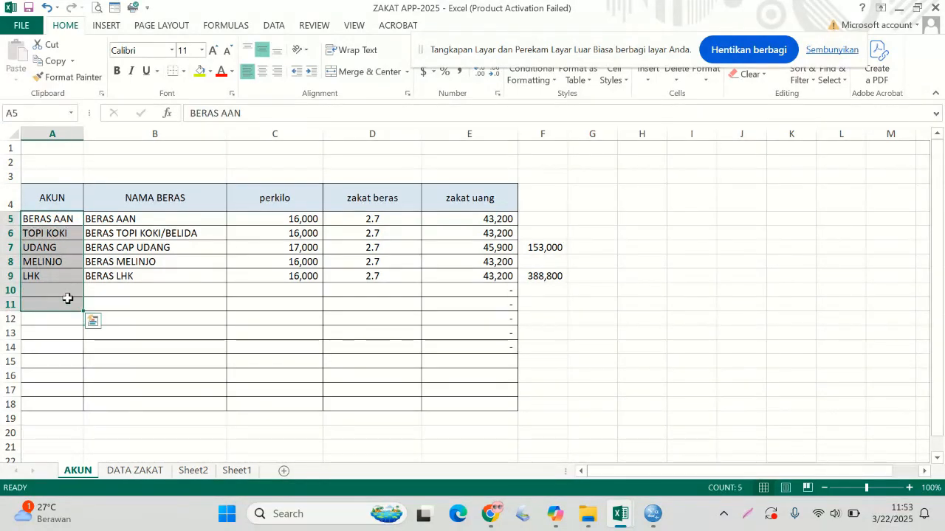
click(64, 232)
click(64, 251)
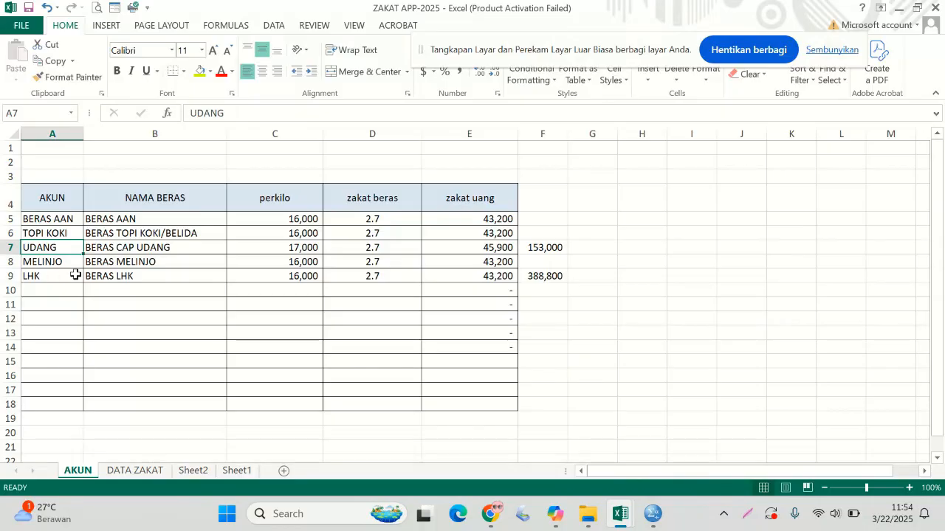
drag(41, 220, 279, 253)
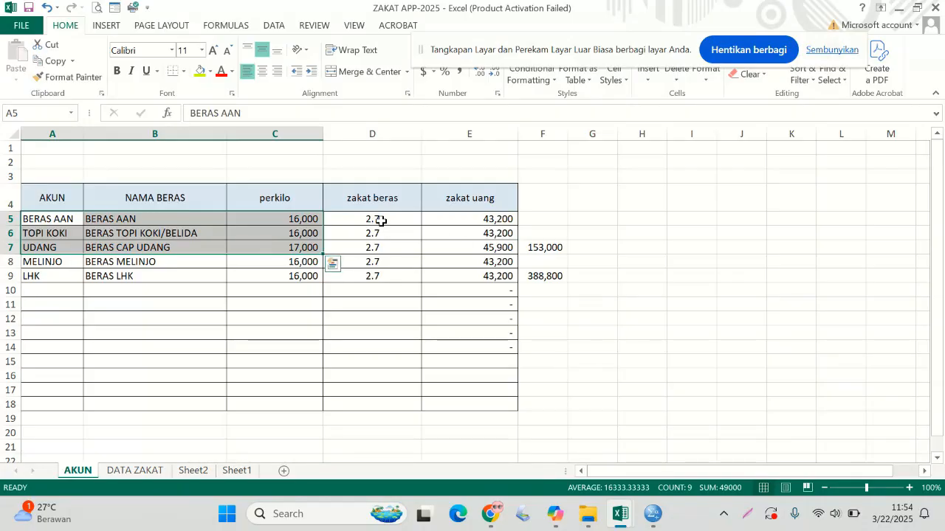
click(381, 220)
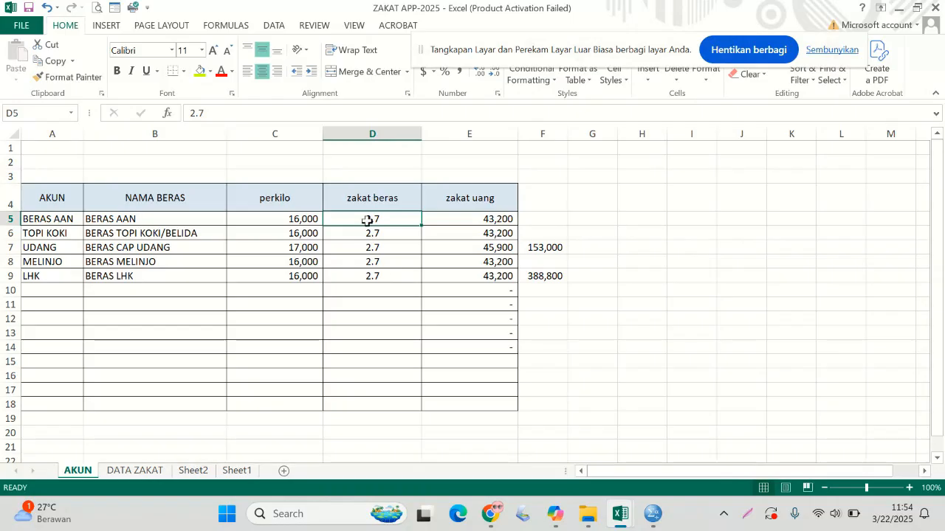
drag(367, 220, 371, 278)
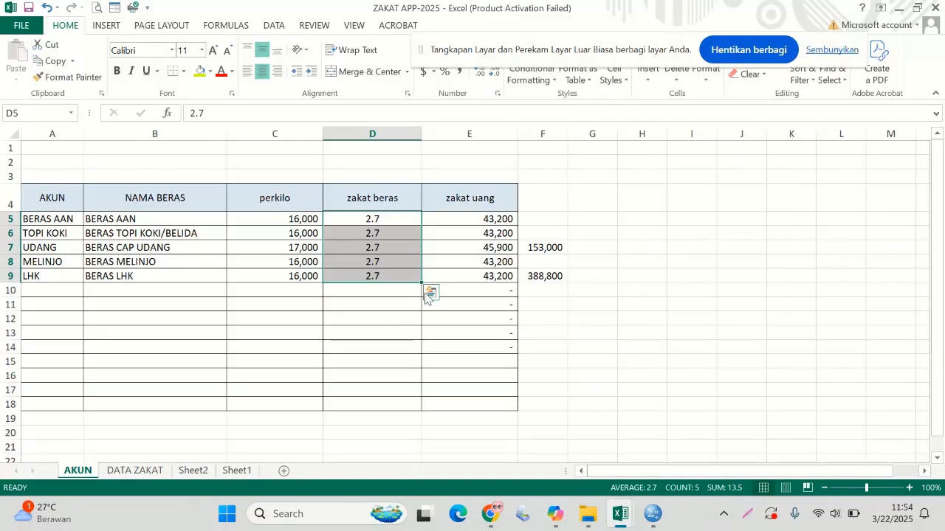
drag(63, 231, 344, 286)
drag(63, 218, 386, 291)
Enter the family head's name under Nama Kepala Keluarga in cell C9 of the DATA ZAKAT sheet
click(135, 470)
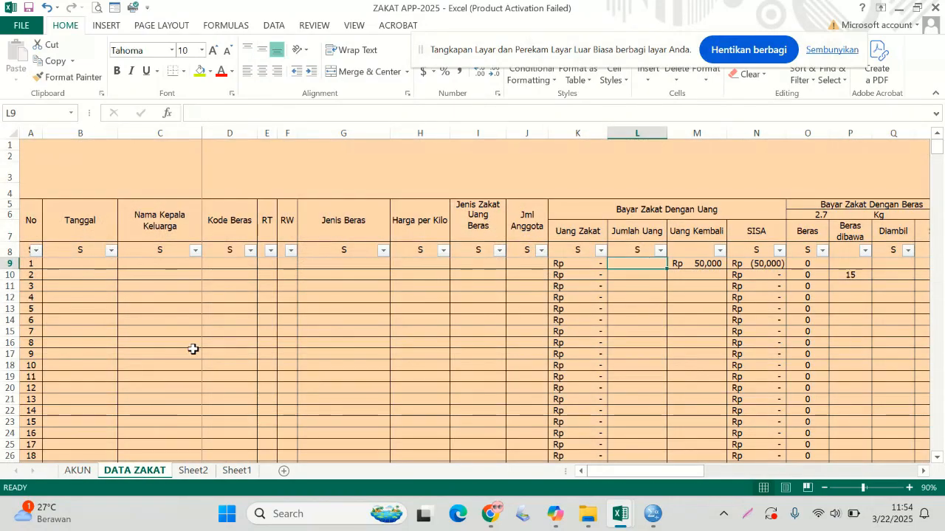
click(79, 266)
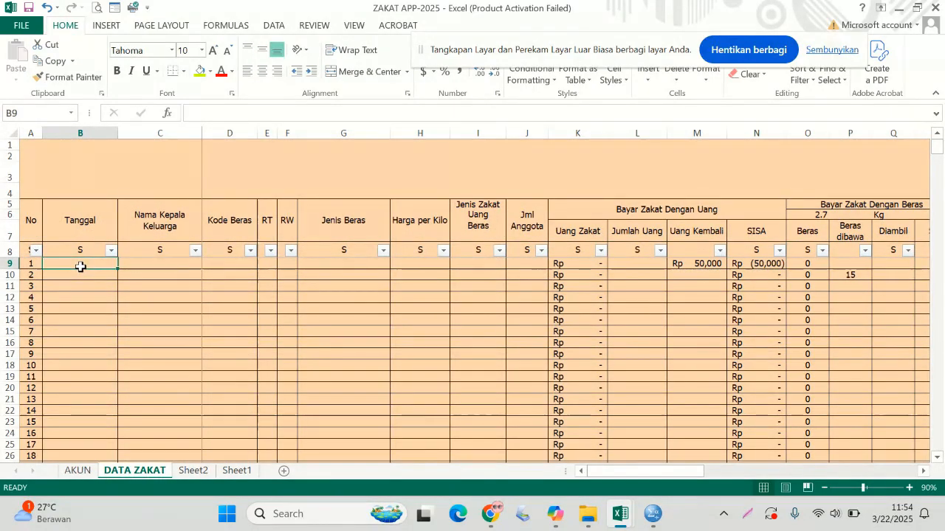
click(139, 265)
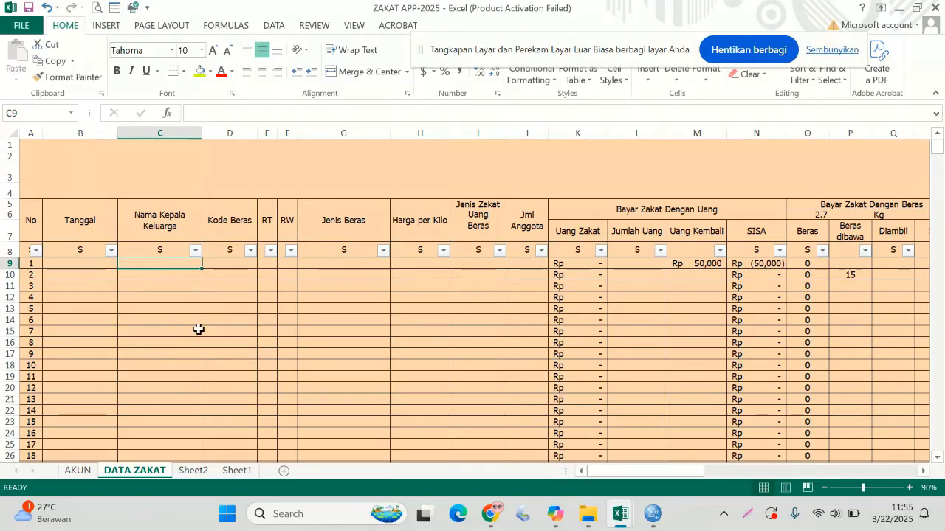
text(mam)
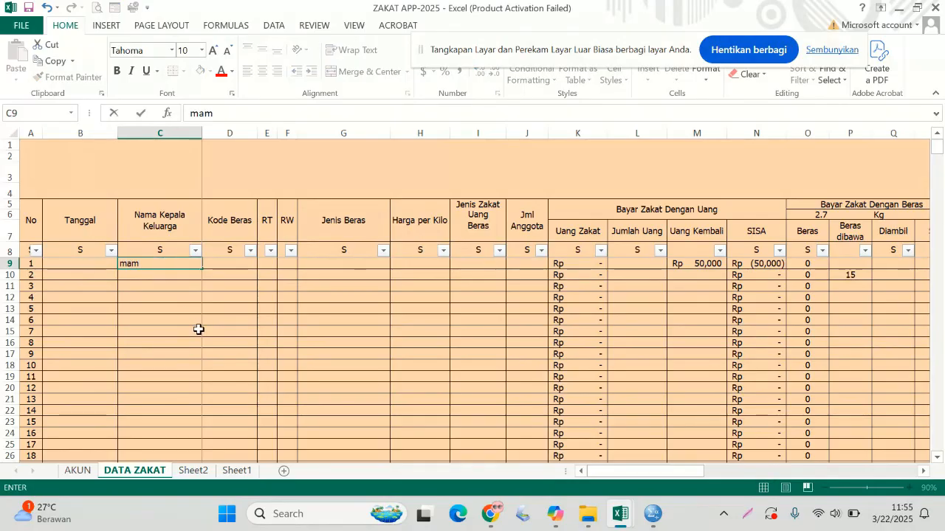
text(an)
key(Tab)
key(Tab)
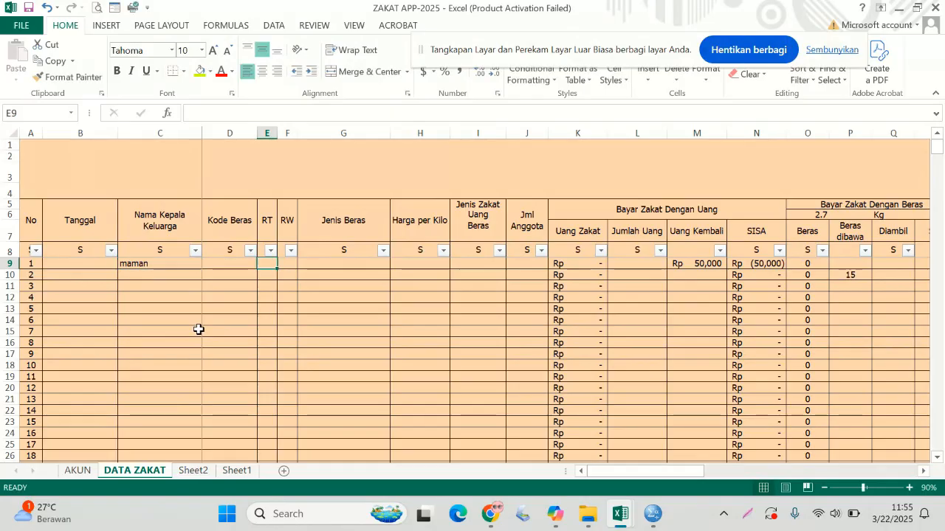
Enter "udang" as the Kode Beras for record 1 in cell D9, leaving RT and RW blank
key(Left)
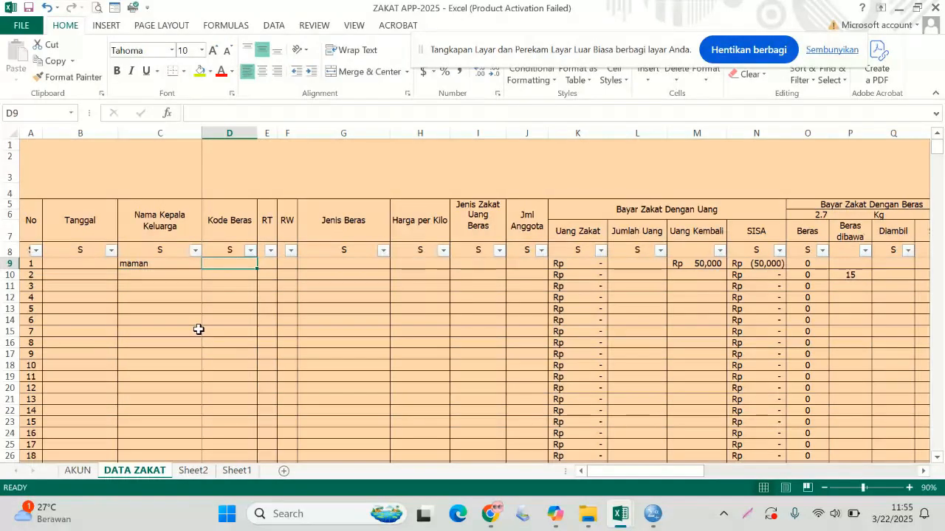
click(271, 133)
drag(270, 132, 283, 131)
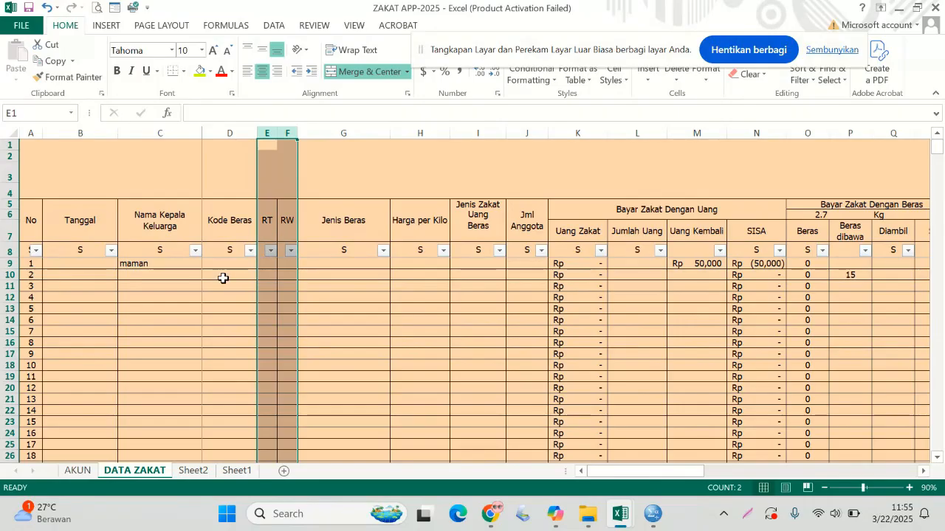
click(225, 266)
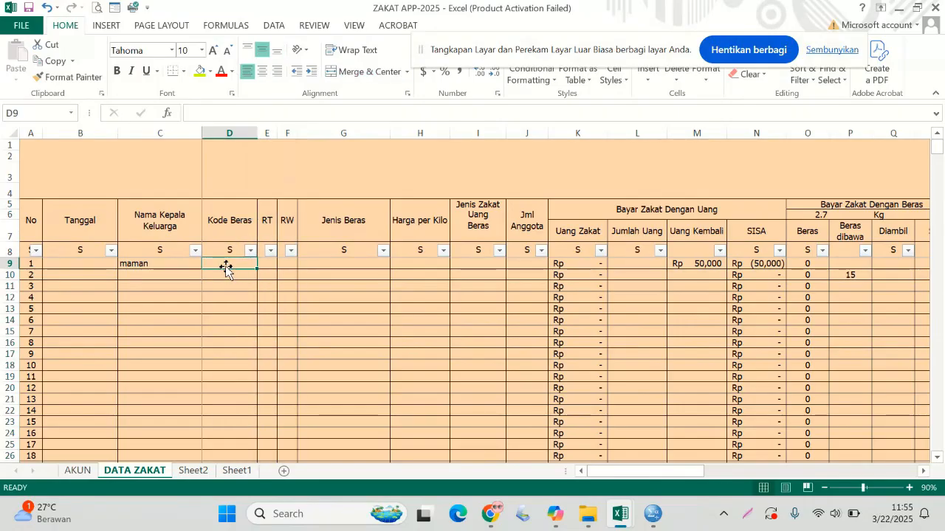
text(udang)
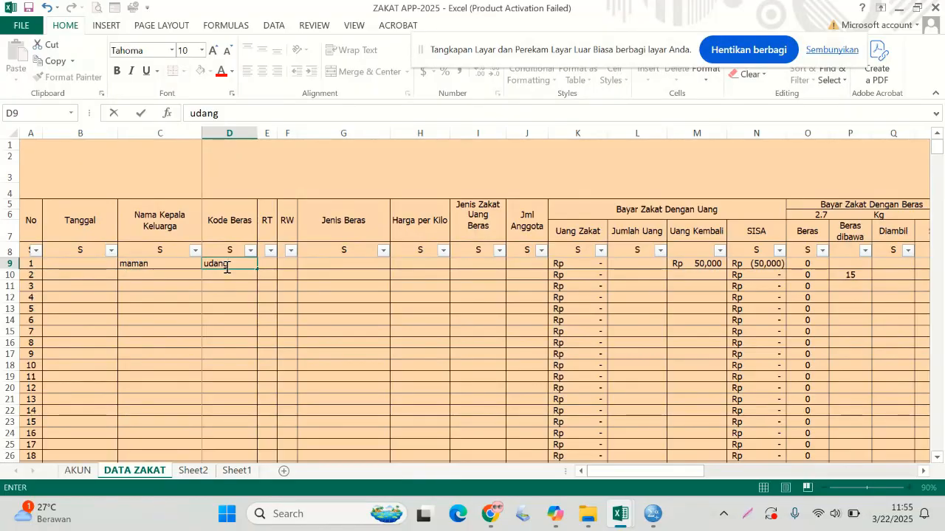
key(Tab)
key(Tab)
key(Tab)
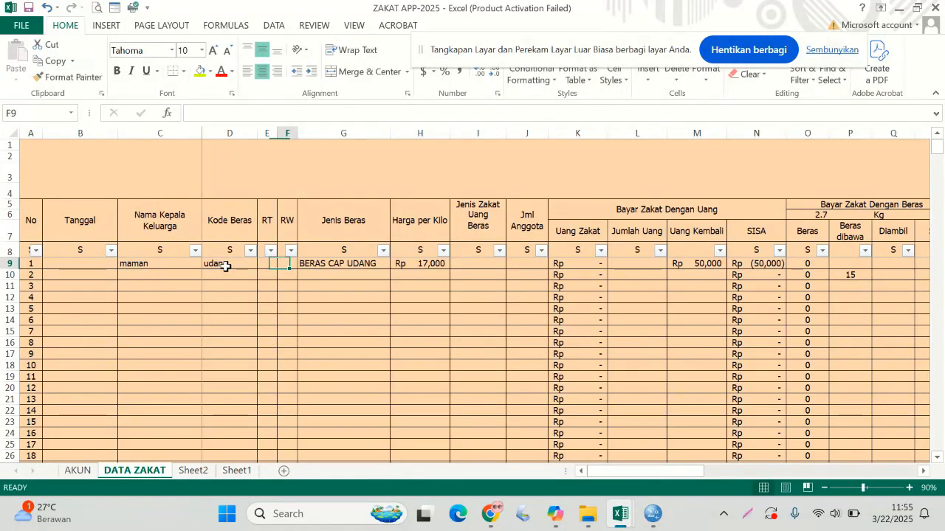
Set record 1's zakat type to Uang in I9 and its Jml Anggota to 7 in J9
key(Tab)
key(shift+Tab)
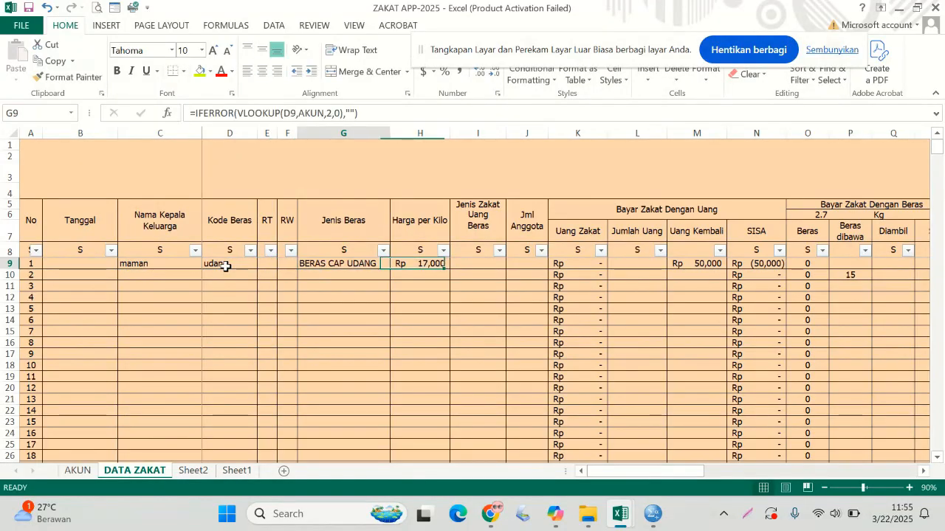
key(Tab)
key(Tab)
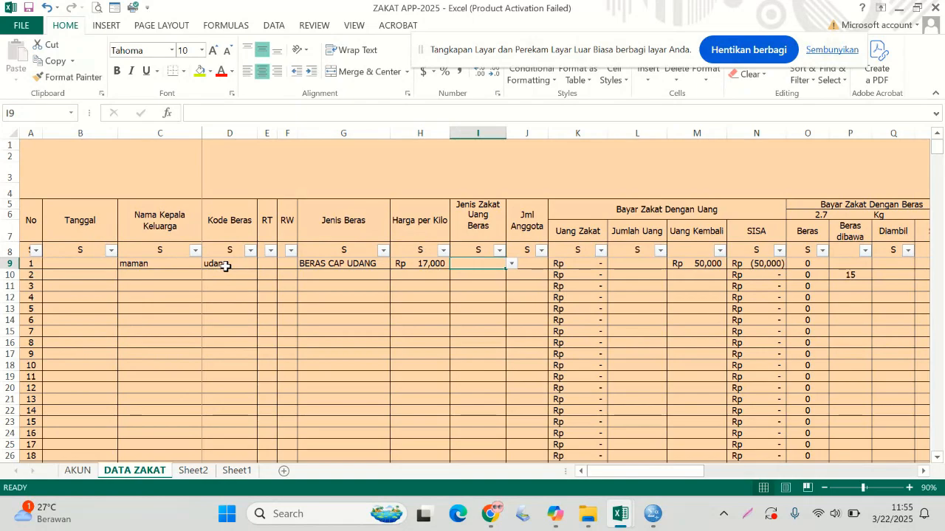
click(512, 264)
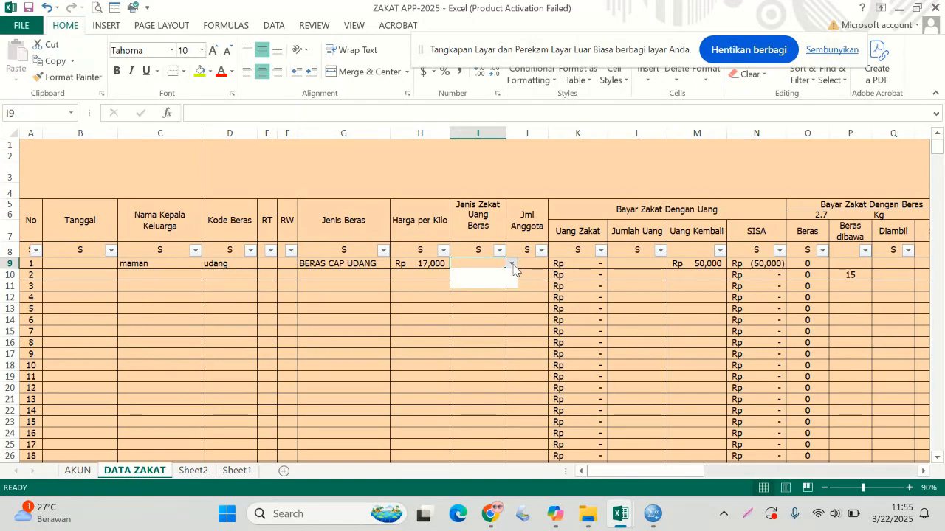
click(493, 274)
click(527, 262)
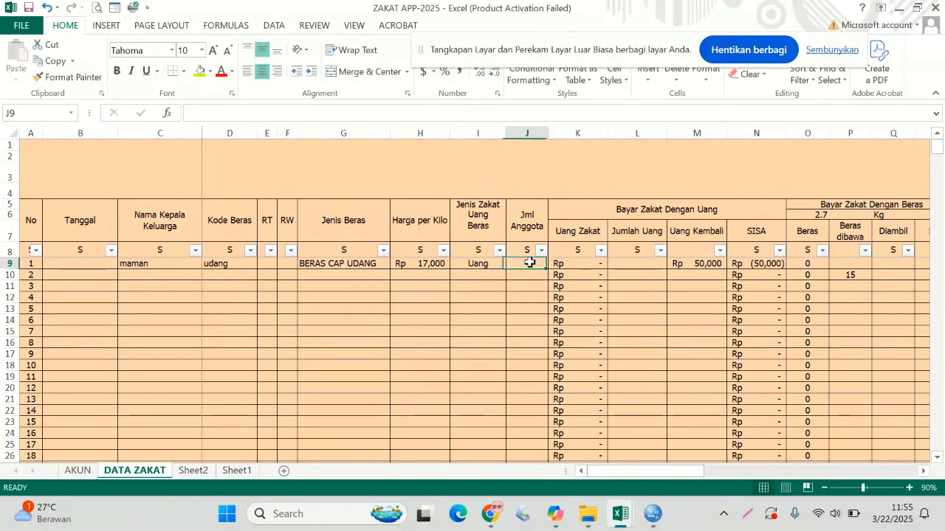
text(7)
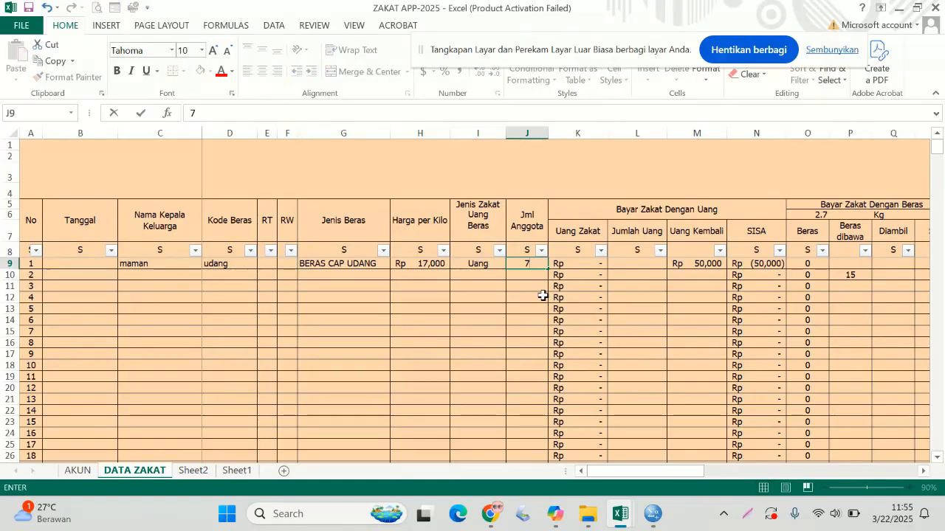
key(Tab)
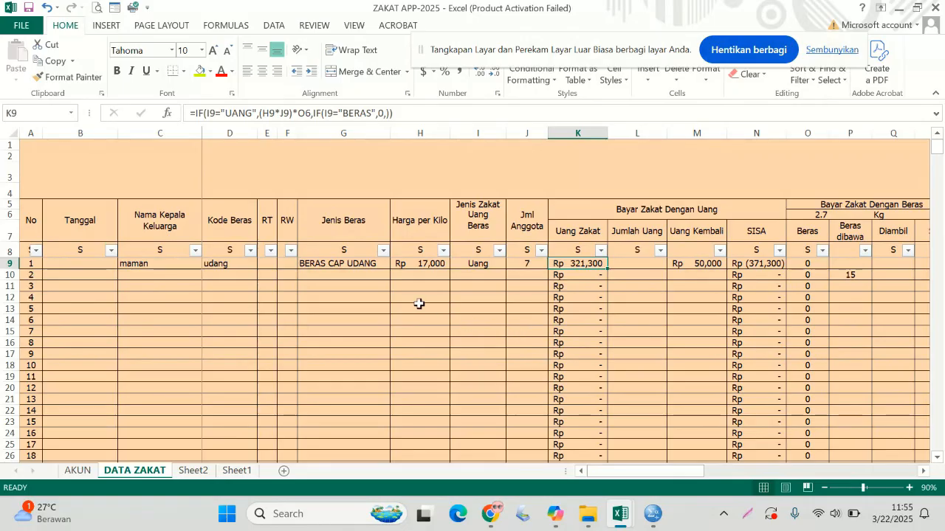
Enter 400000 as the Jumlah Uang for record 1 in cell L9
click(628, 263)
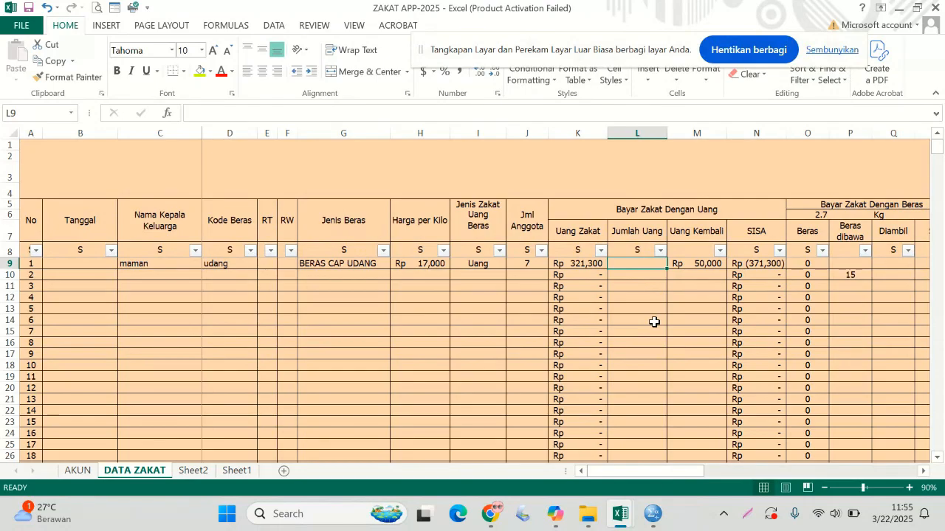
text(400,)
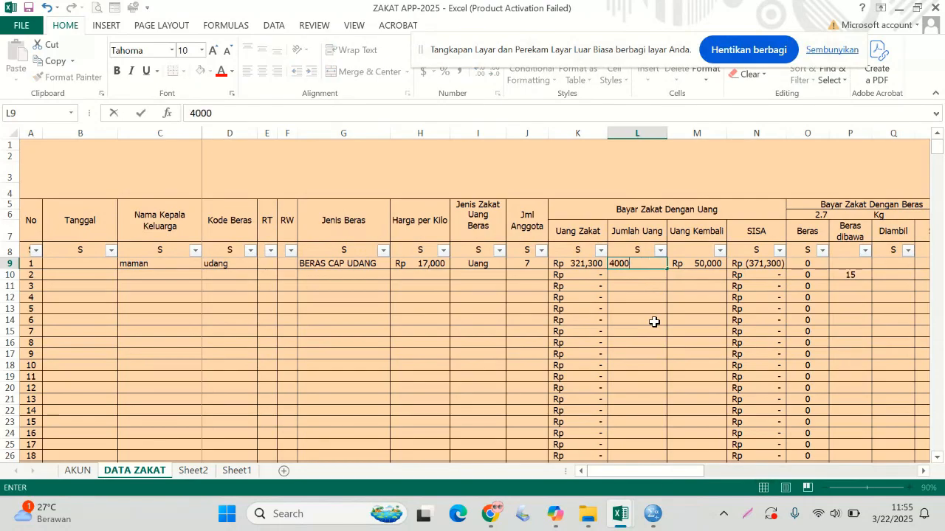
text(0000)
key(Return)
key(Up)
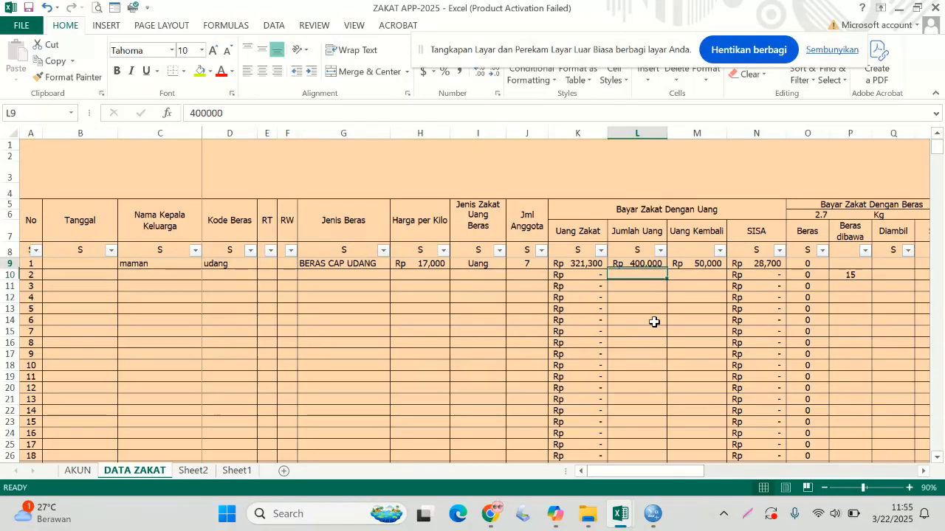
Clear record 1's Uang Kembali amount in M9 and check the SISA in N9
key(Right)
key(Right)
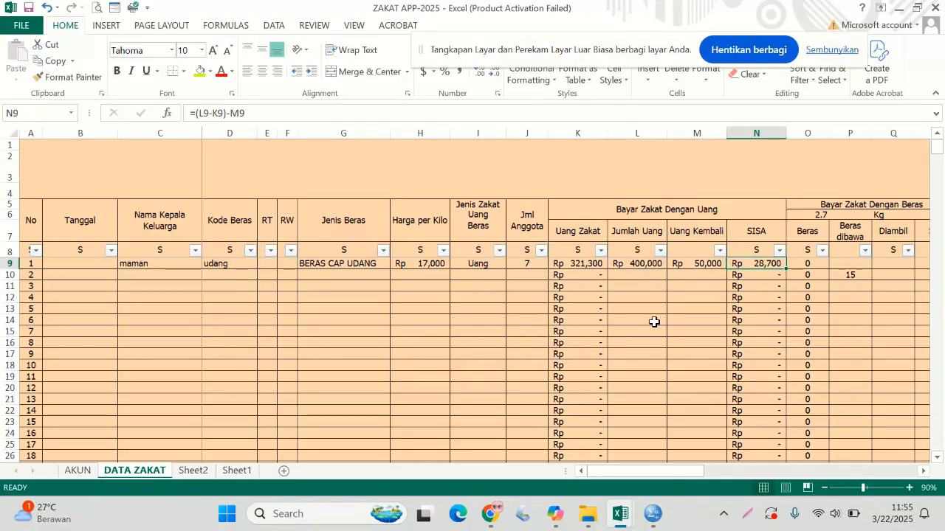
key(Left)
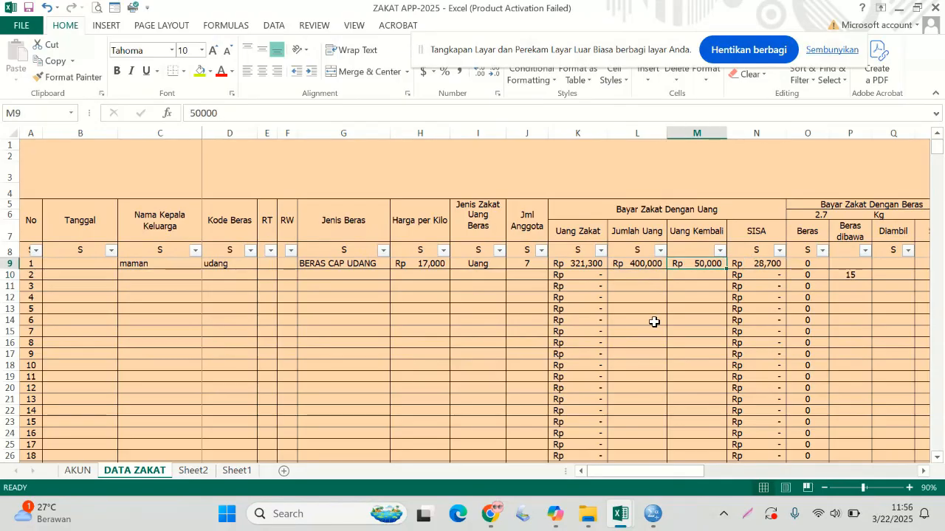
key(Delete)
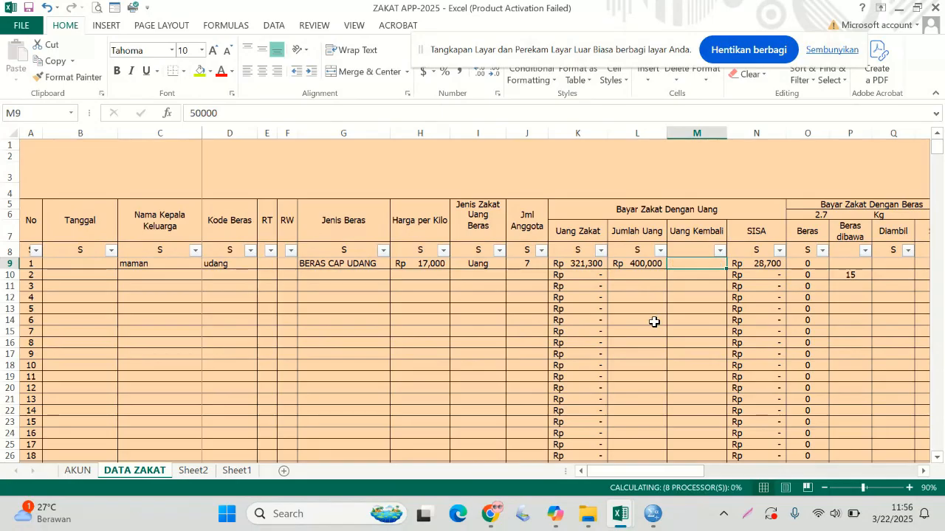
key(Right)
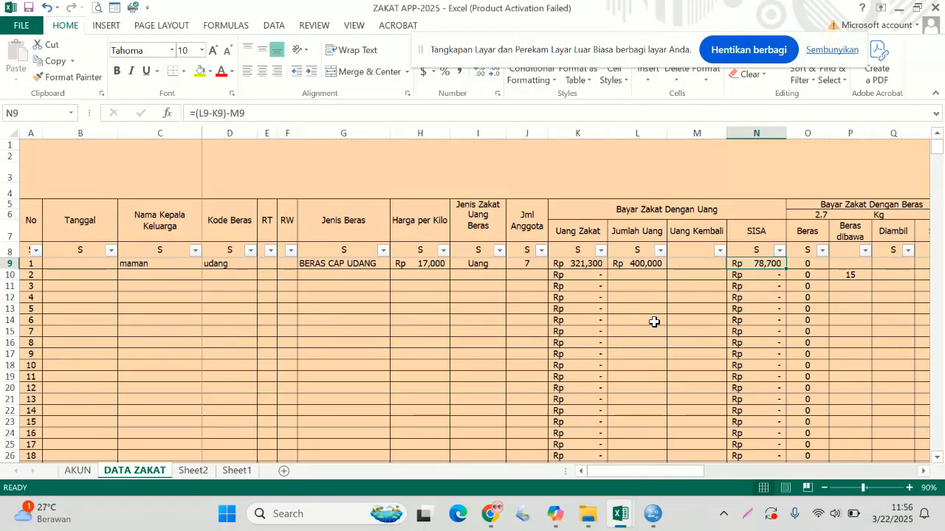
Enter 50000 as record 1's Uang Kembali in M9 and check the SISA formula in N9
key(Left)
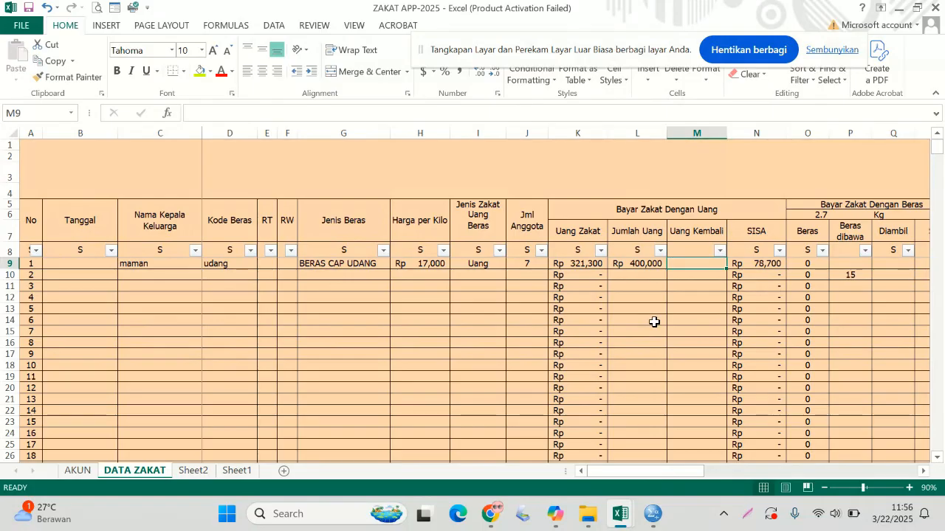
text(50,000)
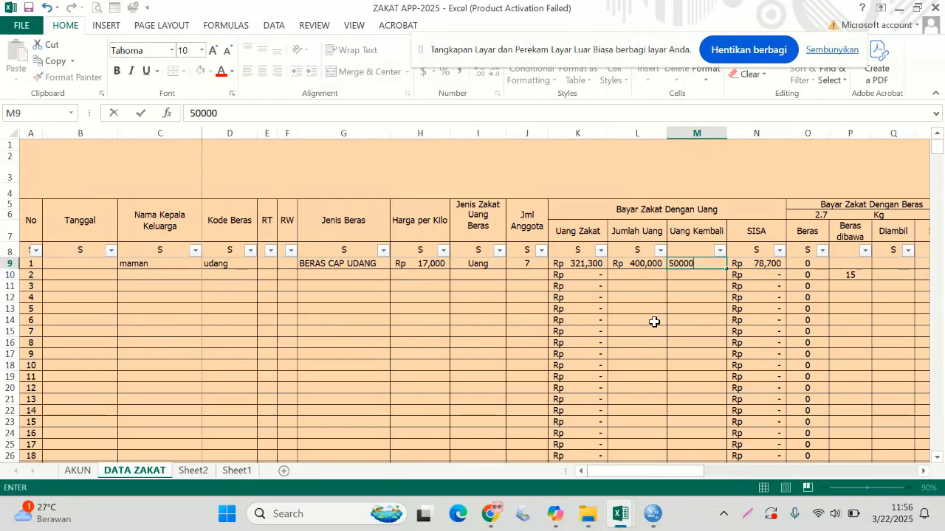
key(Return)
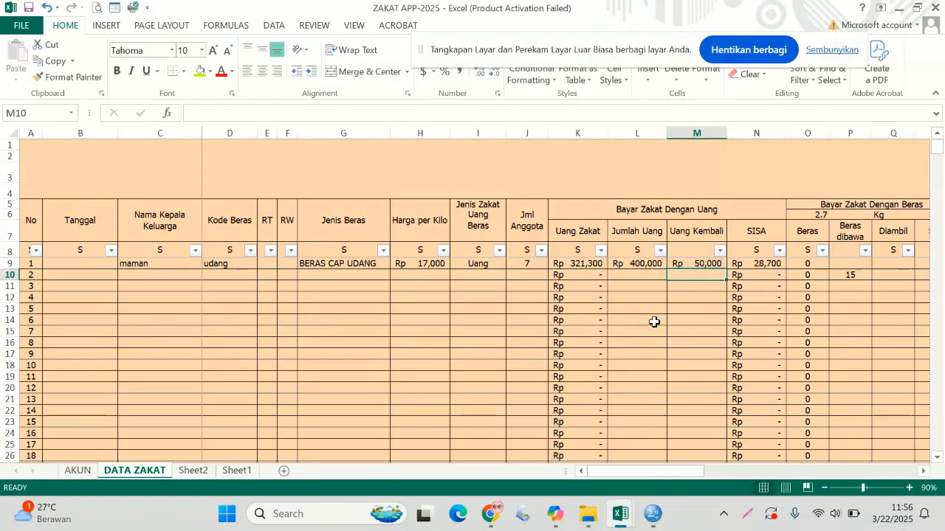
click(755, 263)
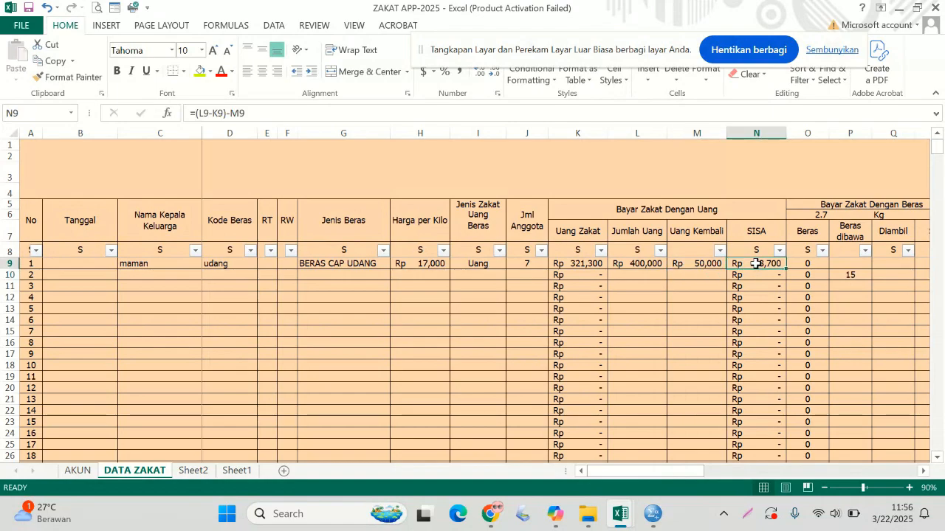
Change record 1's Uang Kembali in M9 to 20000 and check its SISA in column N
click(710, 264)
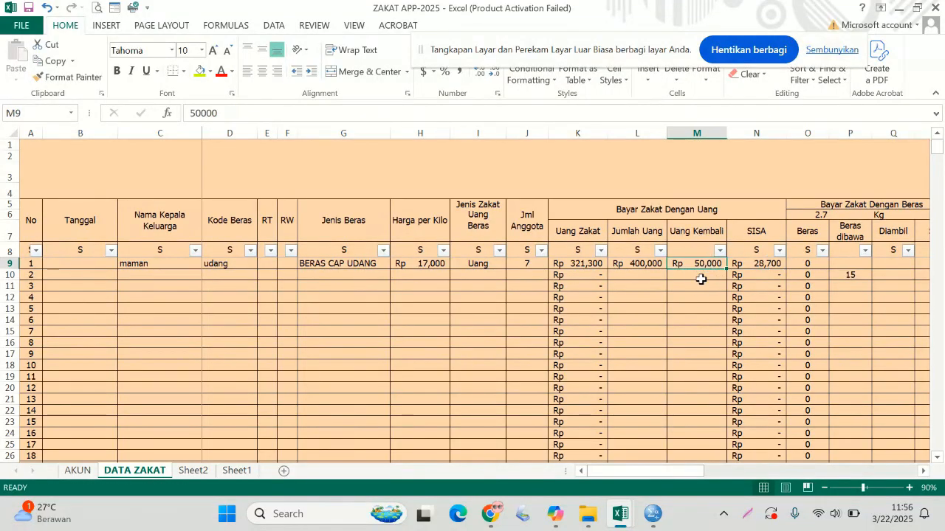
double_click(700, 265)
key(BackSpace)
key(BackSpace)
key(BackSpace)
key(BackSpace)
key(BackSpace)
text(20000)
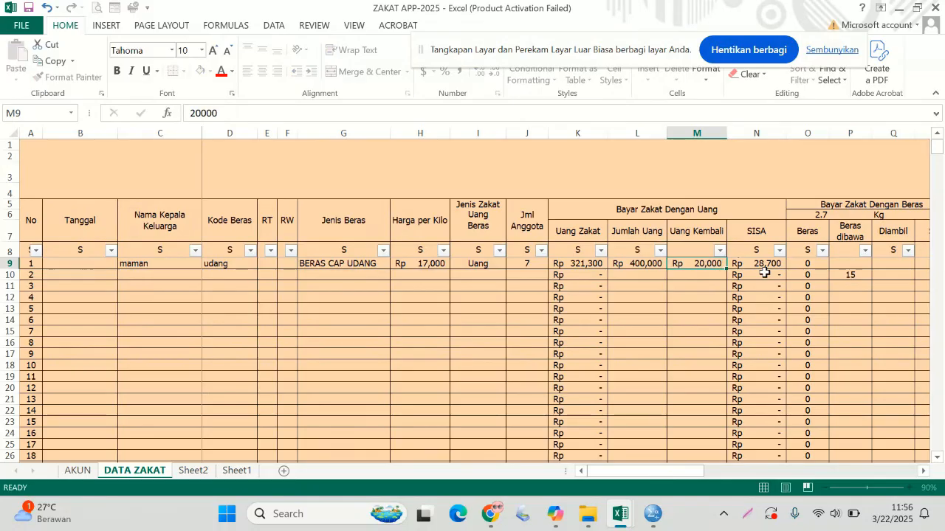
key(Return)
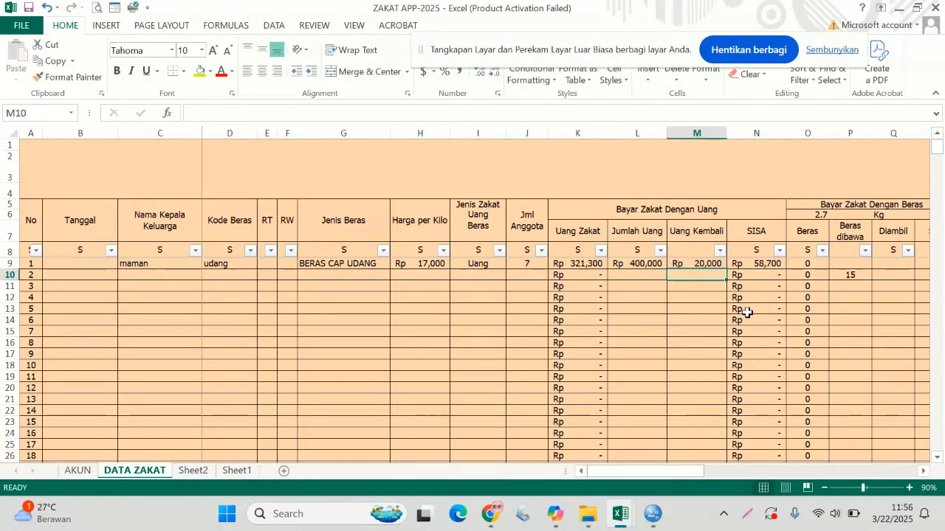
click(763, 264)
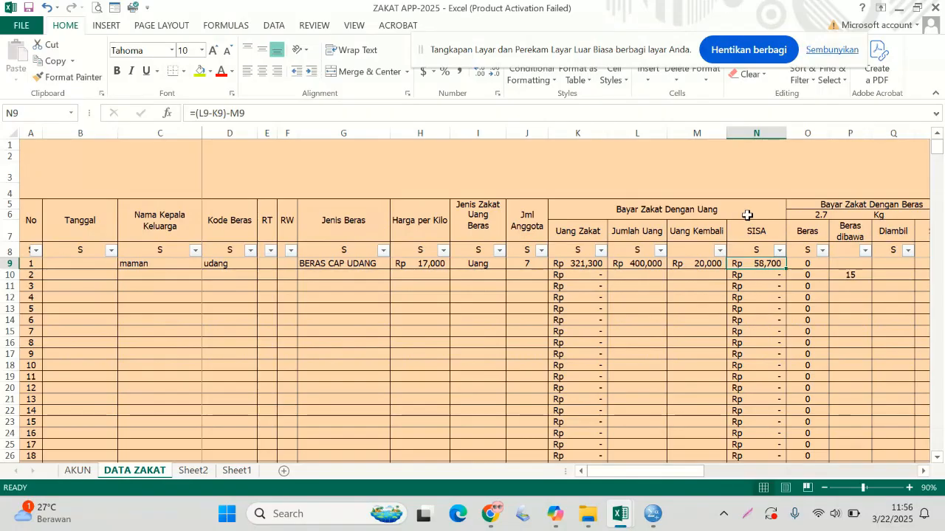
click(756, 133)
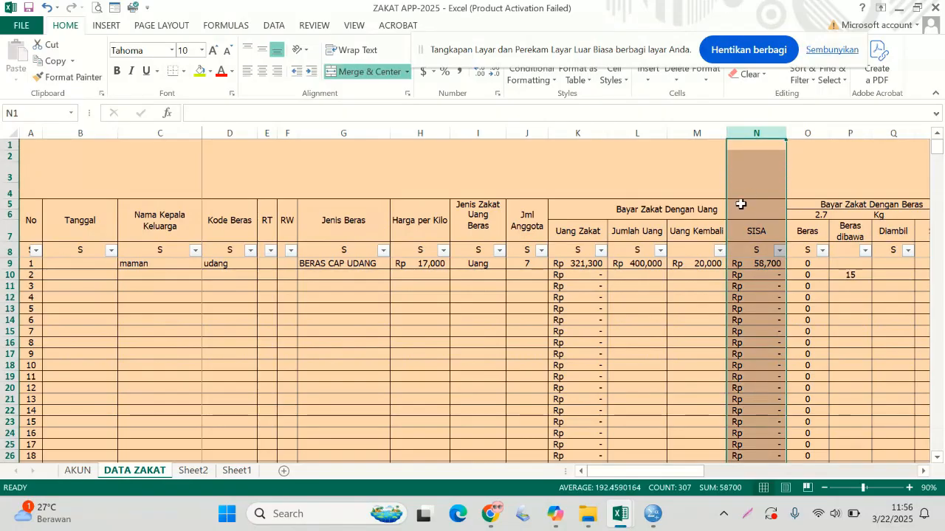
click(764, 264)
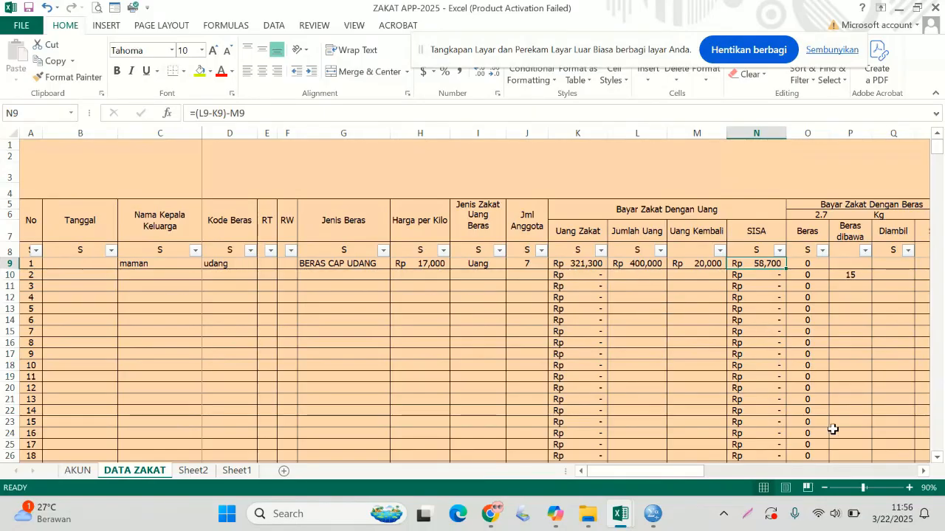
Set record 1's Uang Kembali in M9 to zero and check the SISA column
click(702, 266)
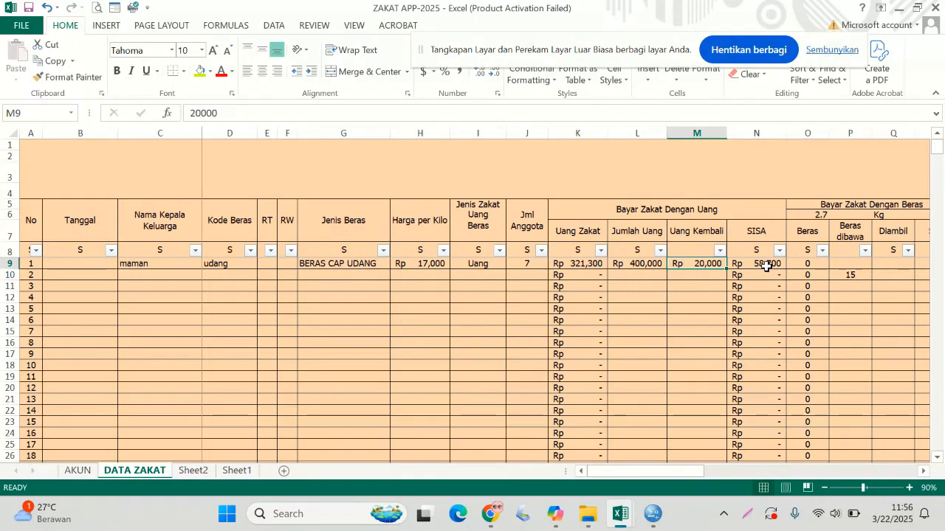
click(696, 305)
click(696, 266)
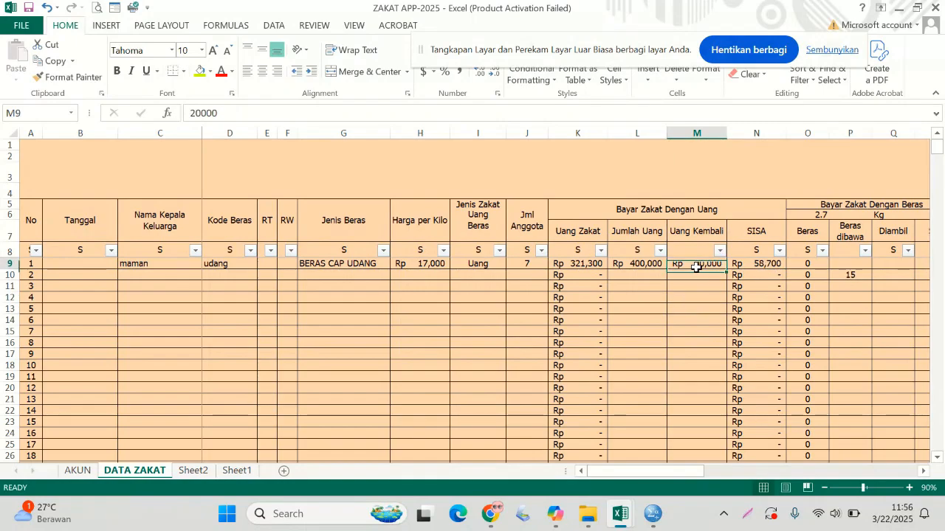
key(F2)
key(Delete)
key(Tab)
key(Tab)
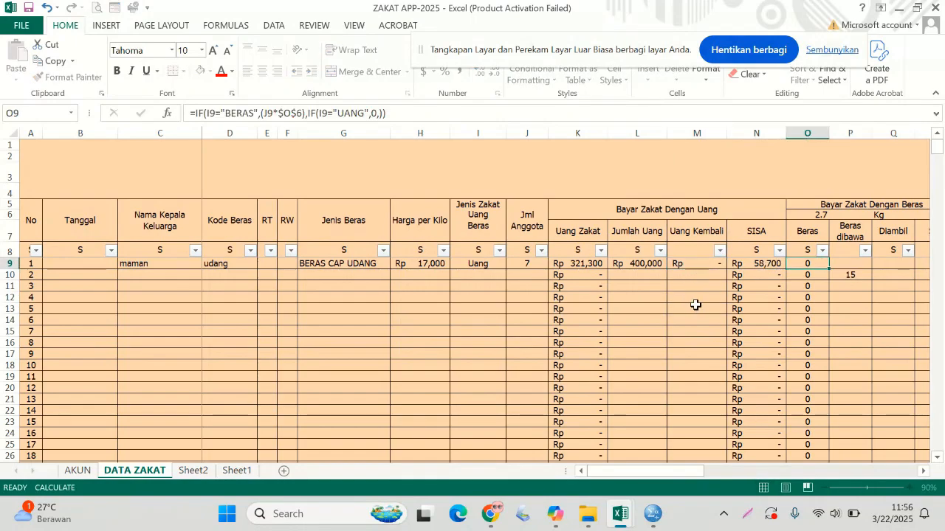
click(755, 132)
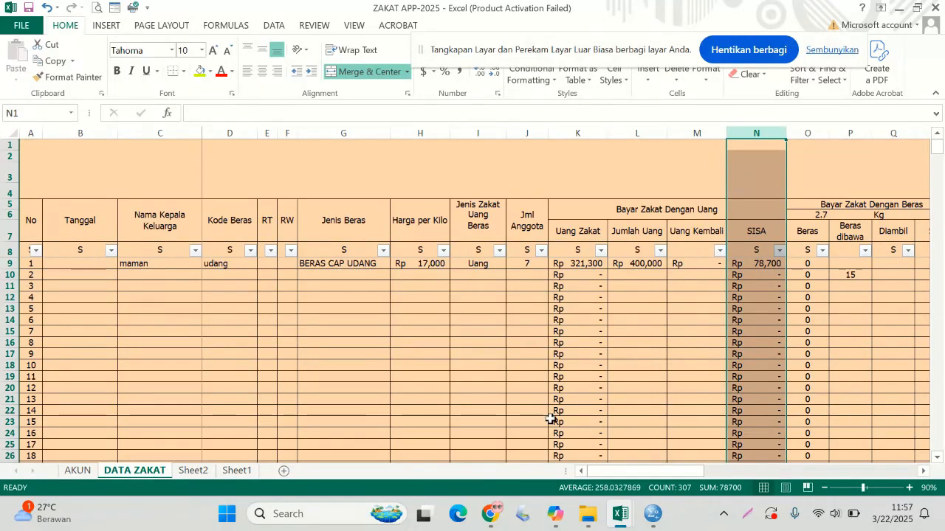
Clear the stray Beras dibawa value of record 2 in P10, under Bayar Zakat Dengan Beras
click(475, 264)
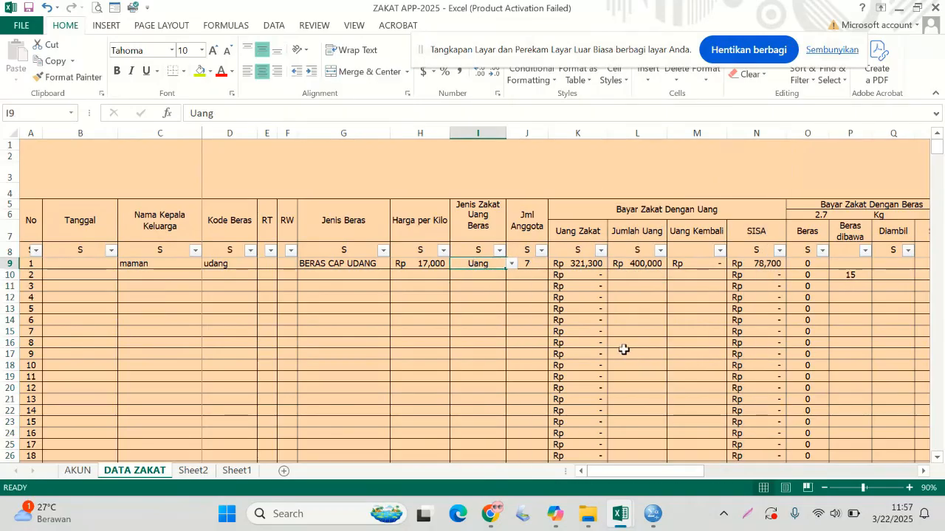
drag(631, 472, 682, 472)
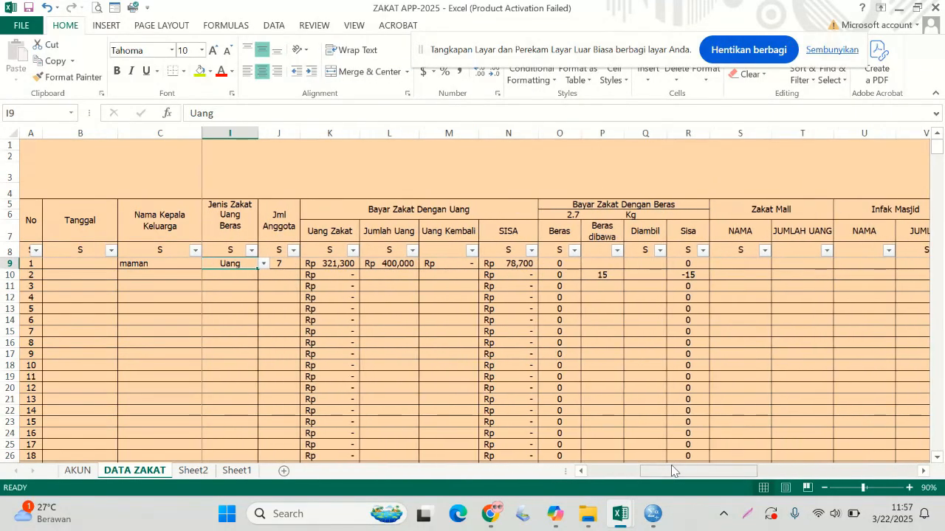
drag(564, 257, 610, 259)
click(603, 276)
key(Delete)
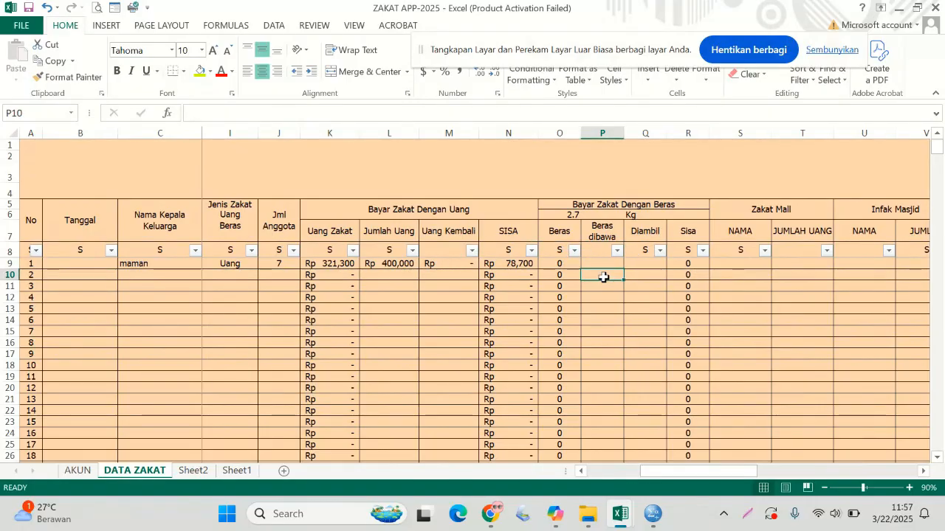
Examine the Beras and Beras dibawa cells of record 1 under Bayar Zakat Dengan Beras
click(571, 263)
drag(571, 263, 612, 263)
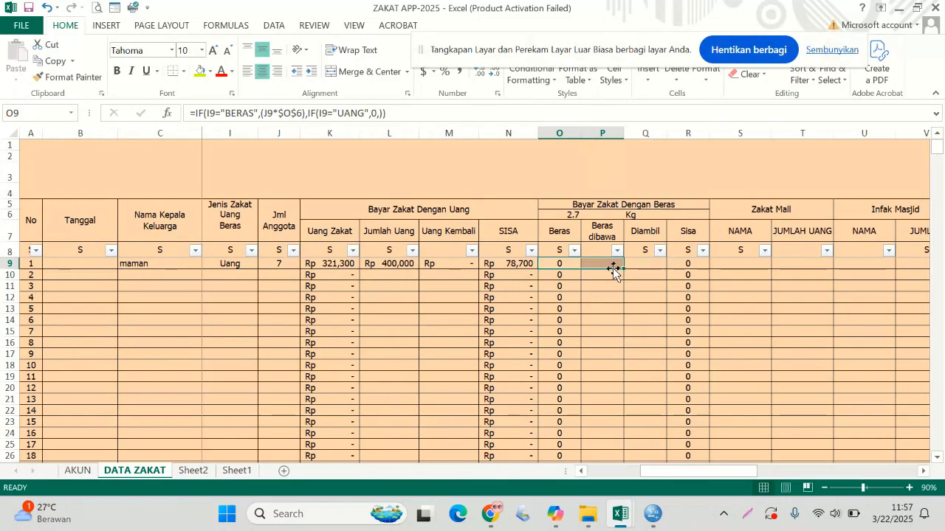
click(607, 276)
click(608, 298)
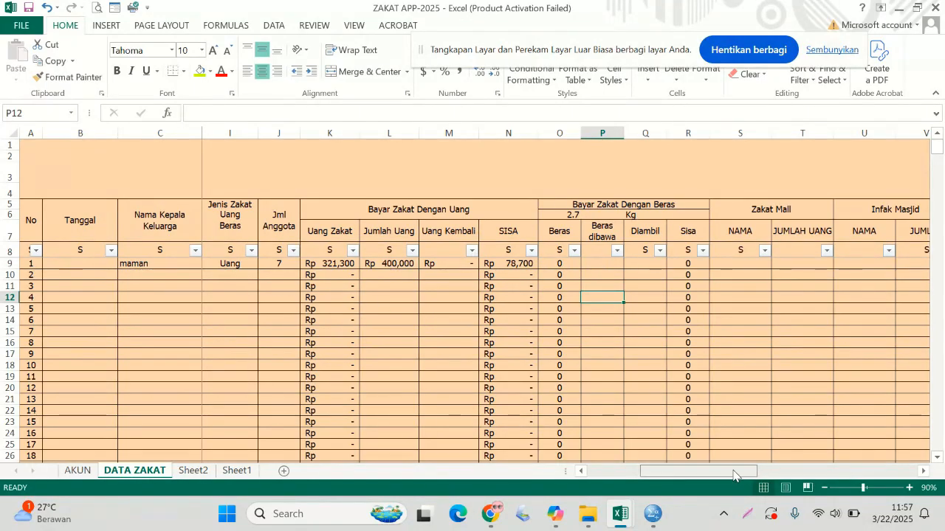
drag(738, 472, 695, 476)
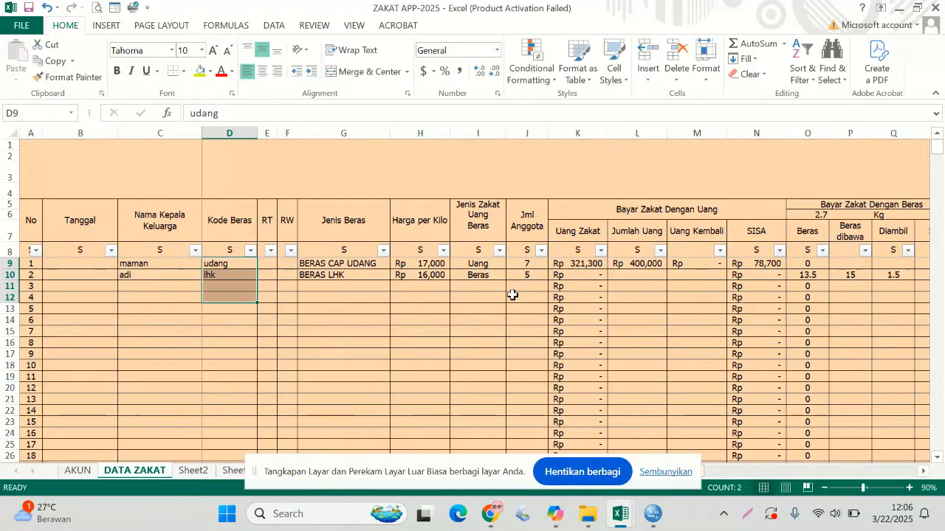
Review record 2's family head, Kode Beras, Harga per Kilo, zakat type and Jml Anggota in row 10
click(163, 275)
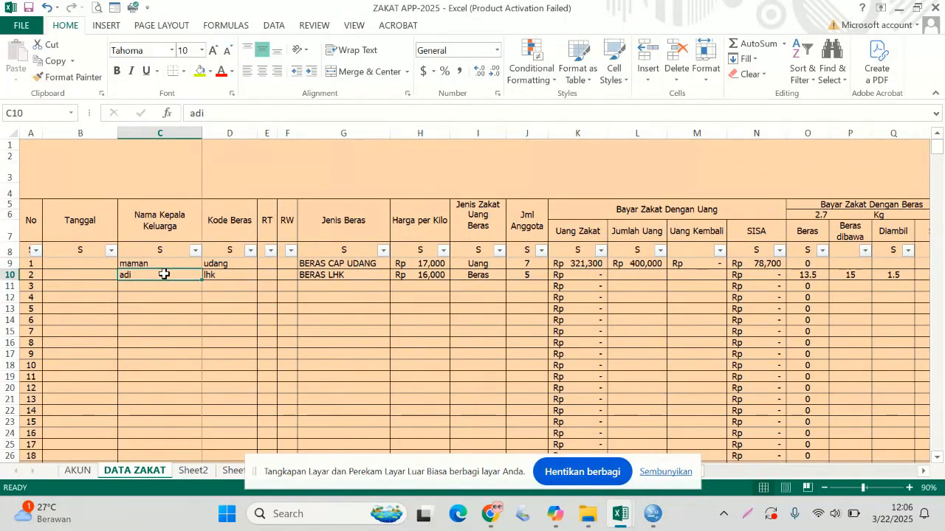
click(235, 275)
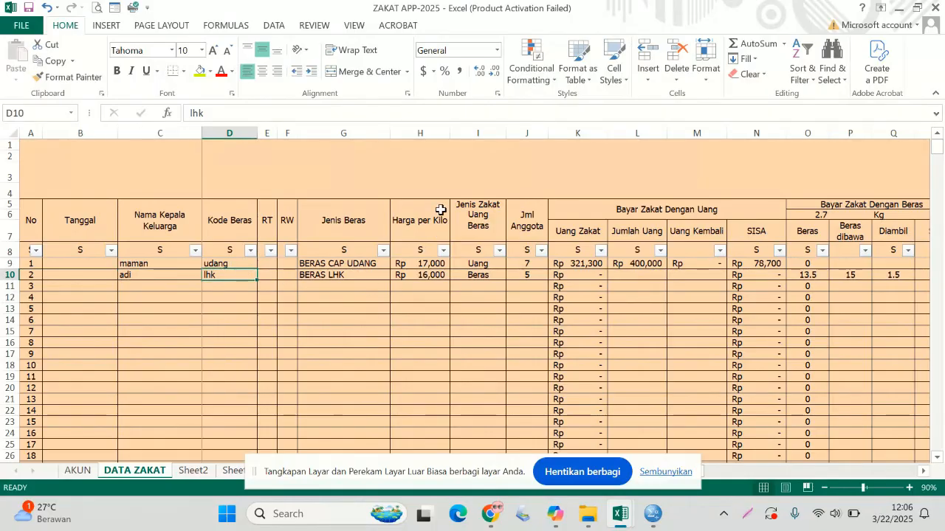
click(440, 276)
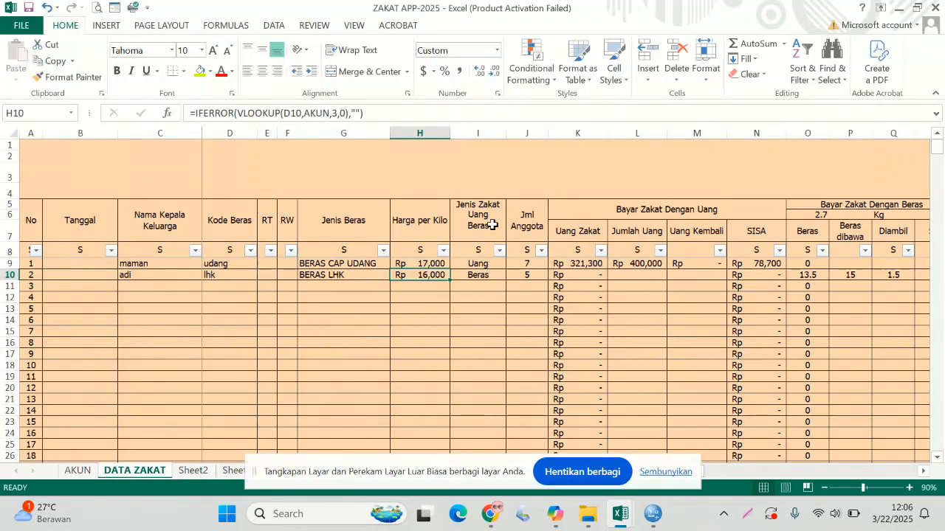
click(483, 274)
click(533, 274)
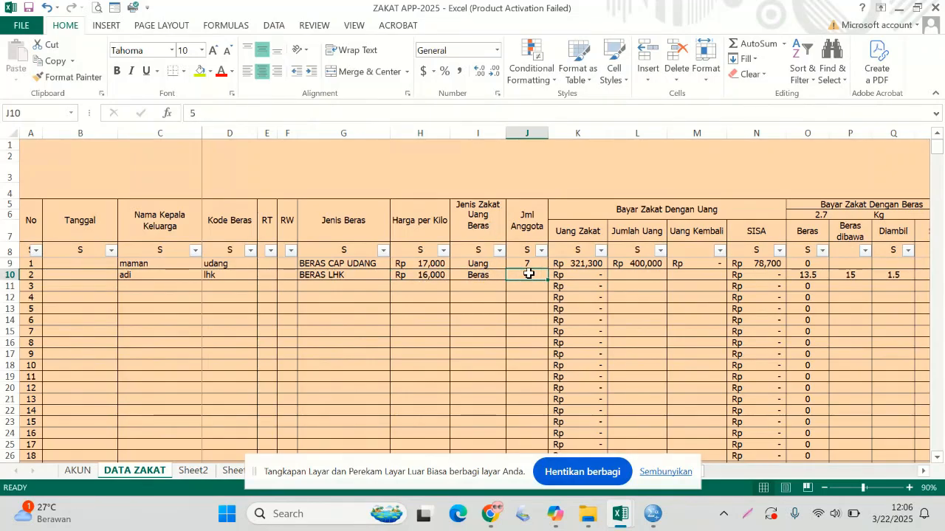
click(498, 274)
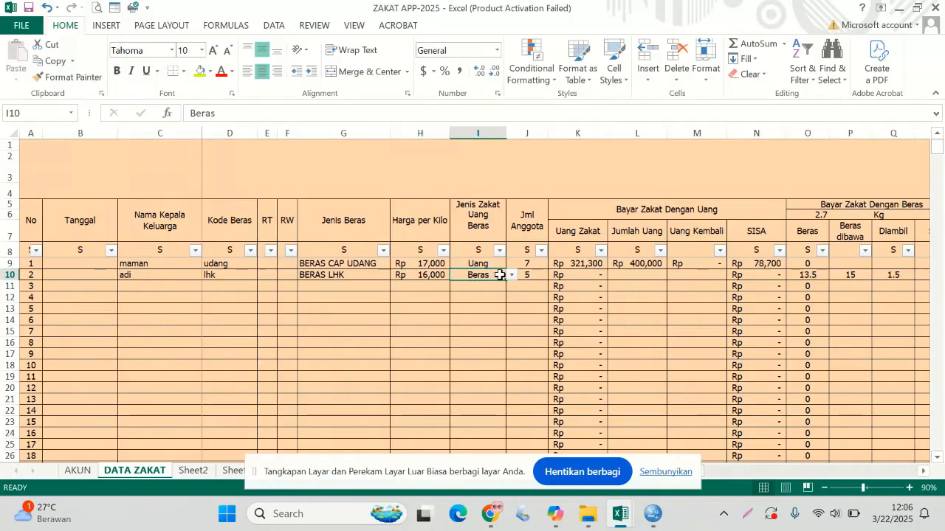
Highlight record 2's cash payment cells K10:M10 with the bright yellow-green fill
drag(580, 274, 689, 277)
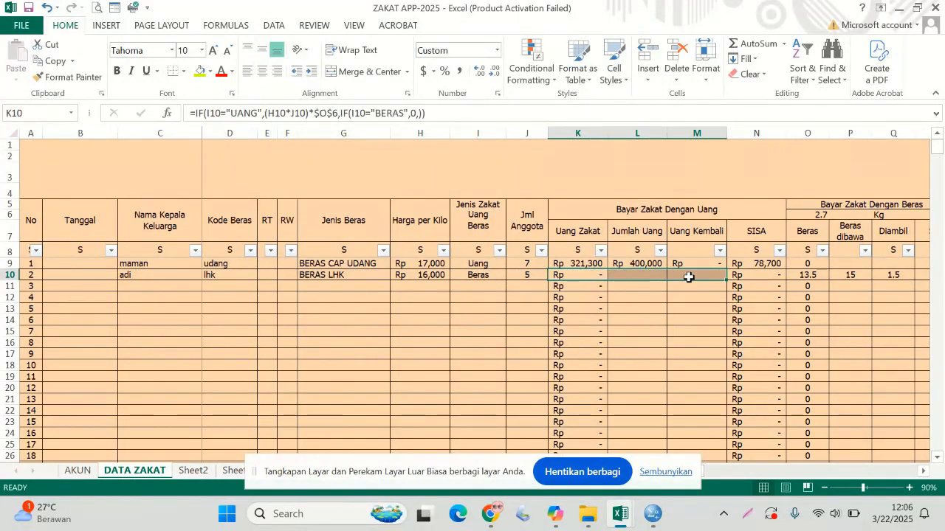
click(200, 71)
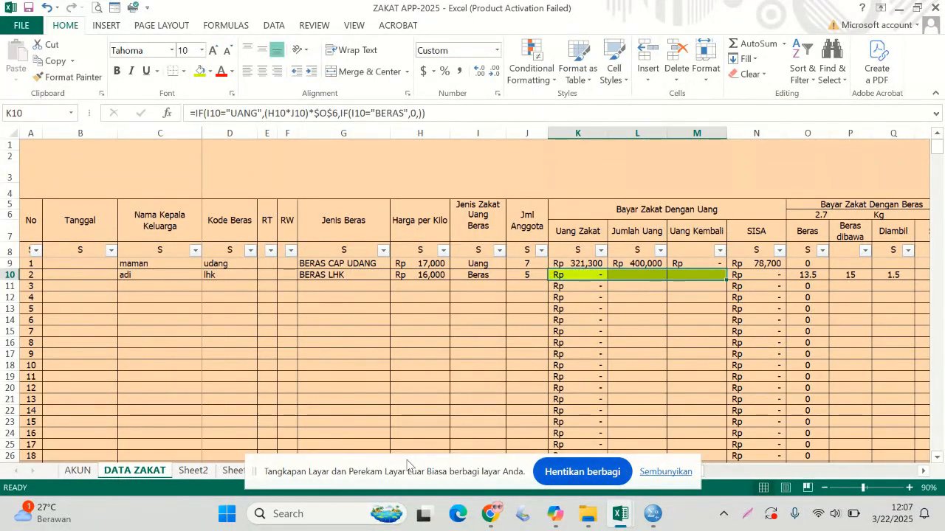
drag(410, 464, 228, 41)
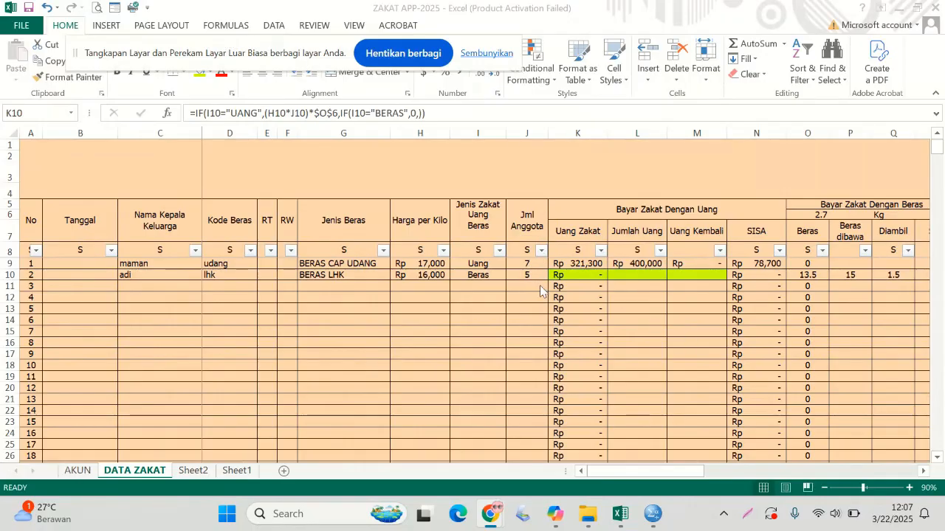
key(shift+Right)
key(shift+Right)
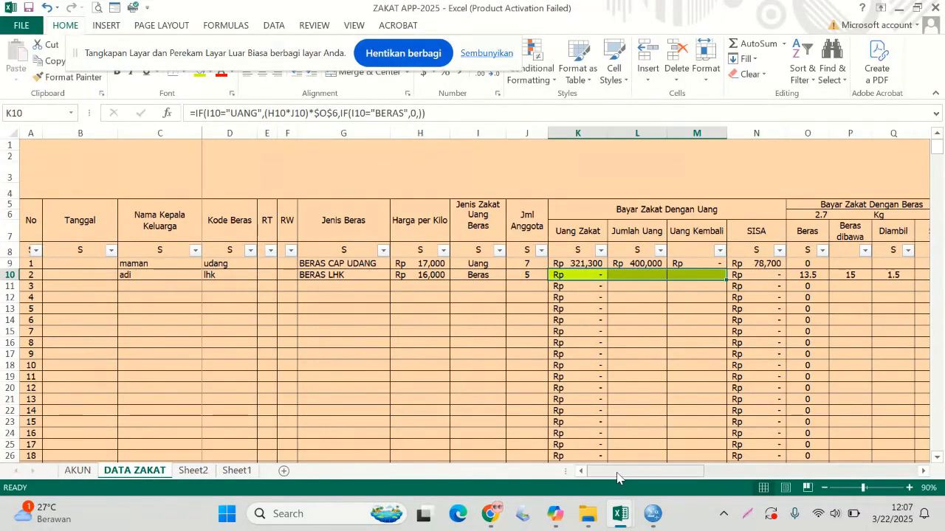
Examine record 2's rice payment cells O10:R10, and select record 1's entire row 9 for comparison
drag(805, 275, 666, 276)
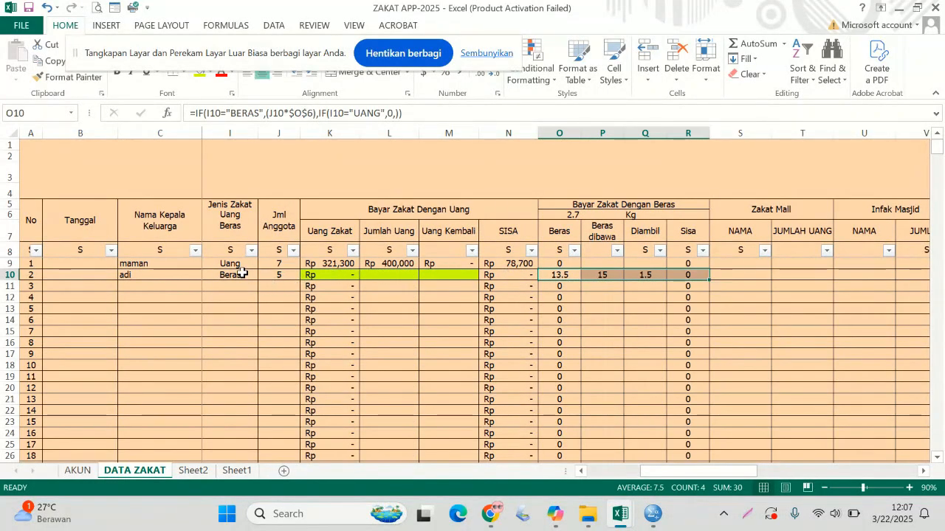
click(9, 263)
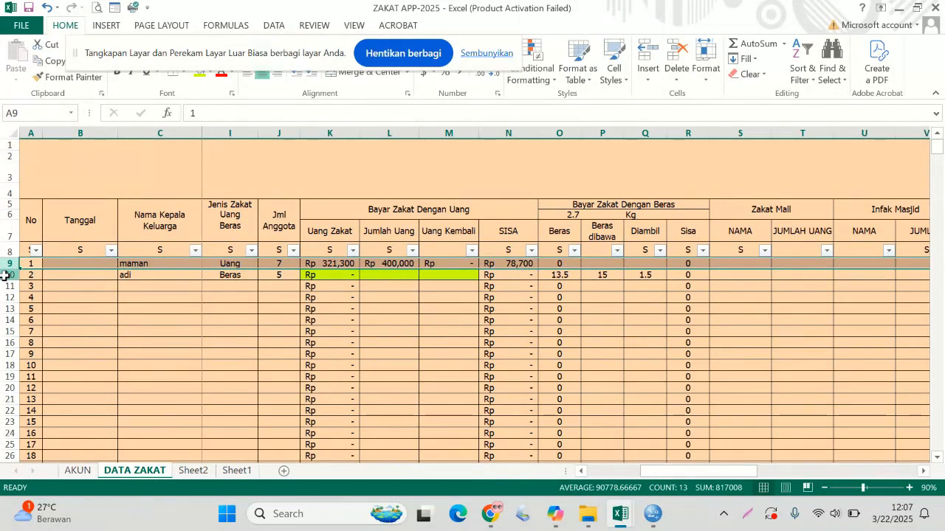
Clear record 2's Beras dibawa and Diambil values in P10 and Q10
click(3, 275)
click(561, 275)
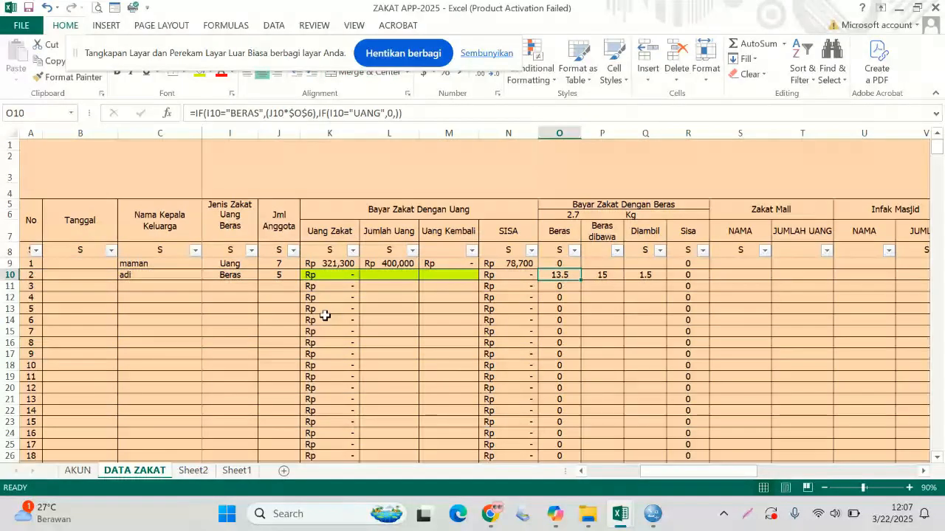
click(603, 276)
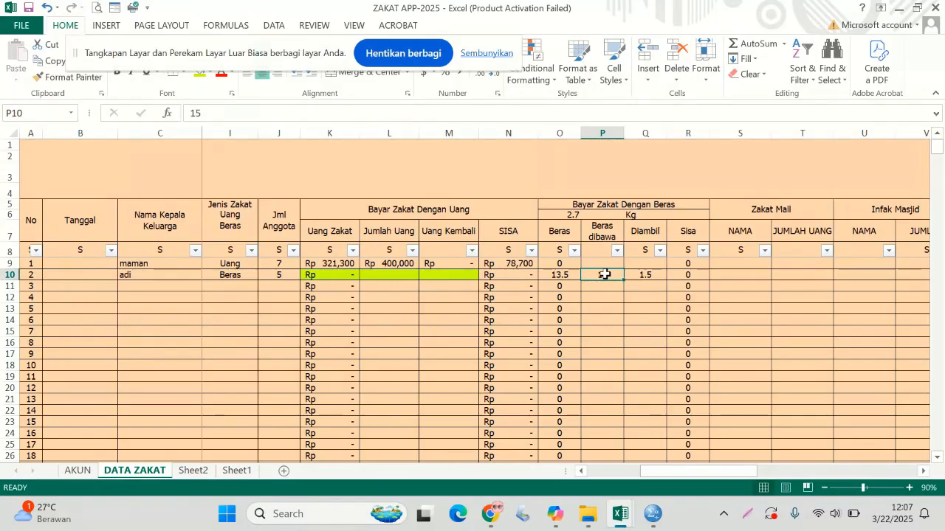
key(Right)
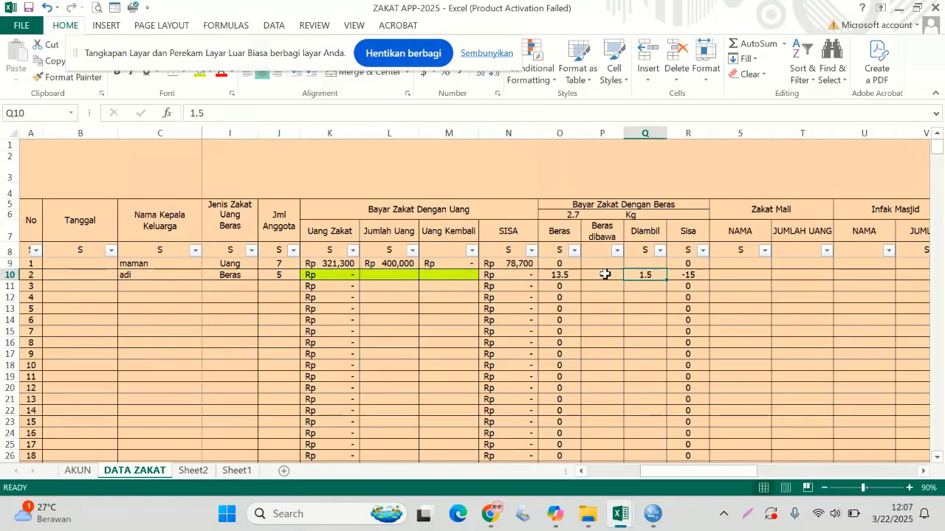
key(Delete)
key(Down)
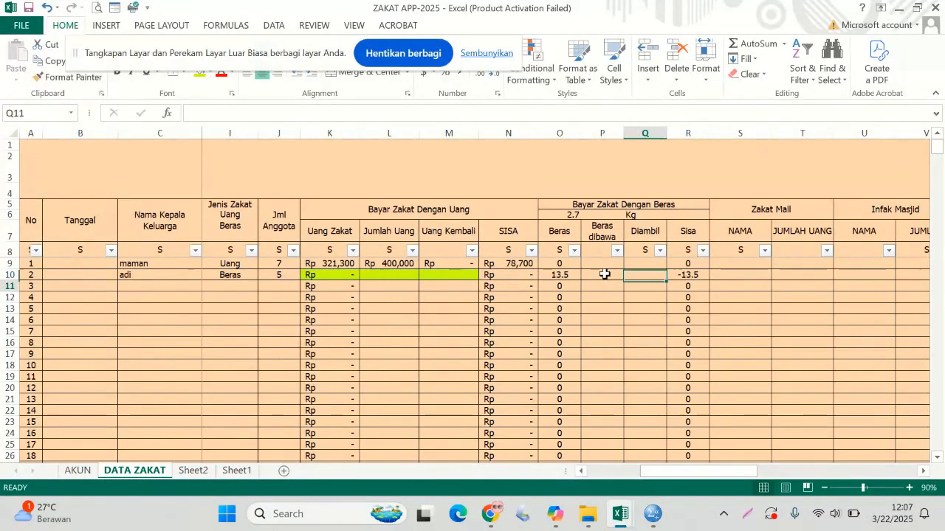
Enter 15 as record 2's Beras dibawa in P10 and 1.5 as its Diambil amount in Q10
key(Up)
key(Left)
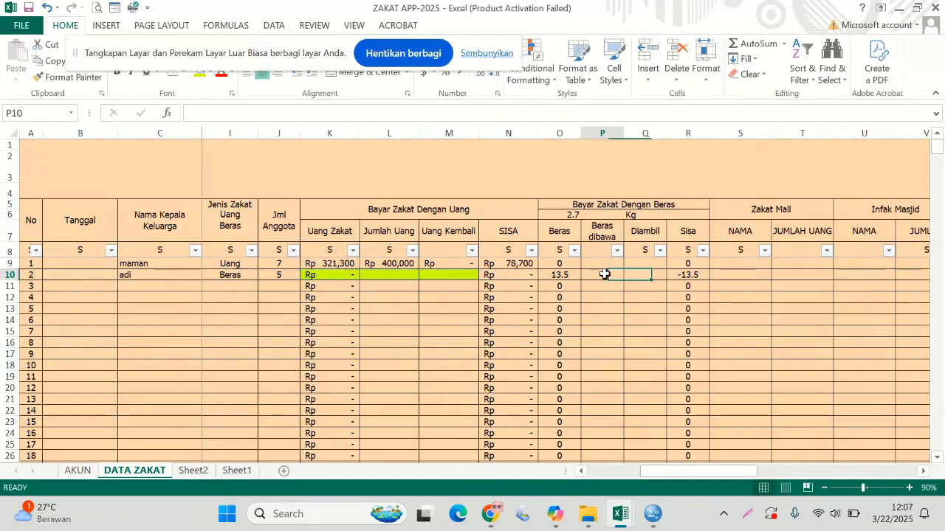
text(15)
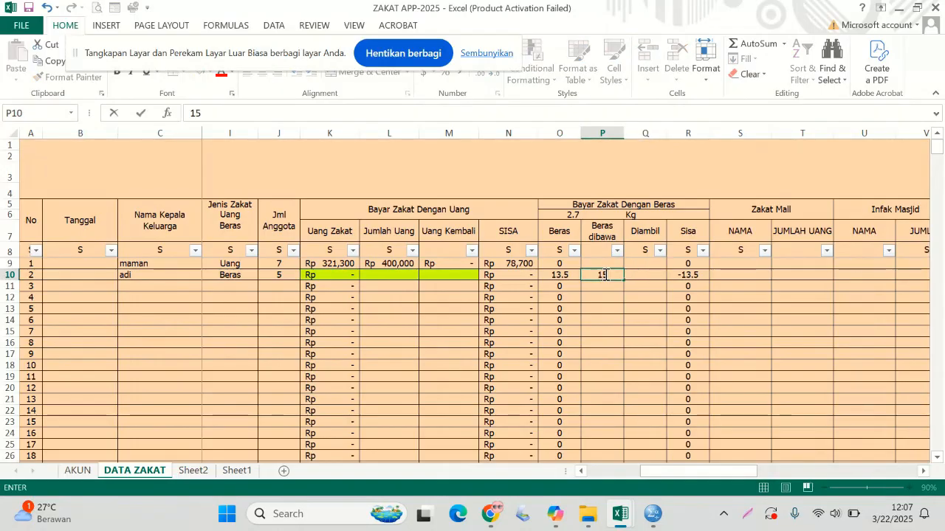
key(Tab)
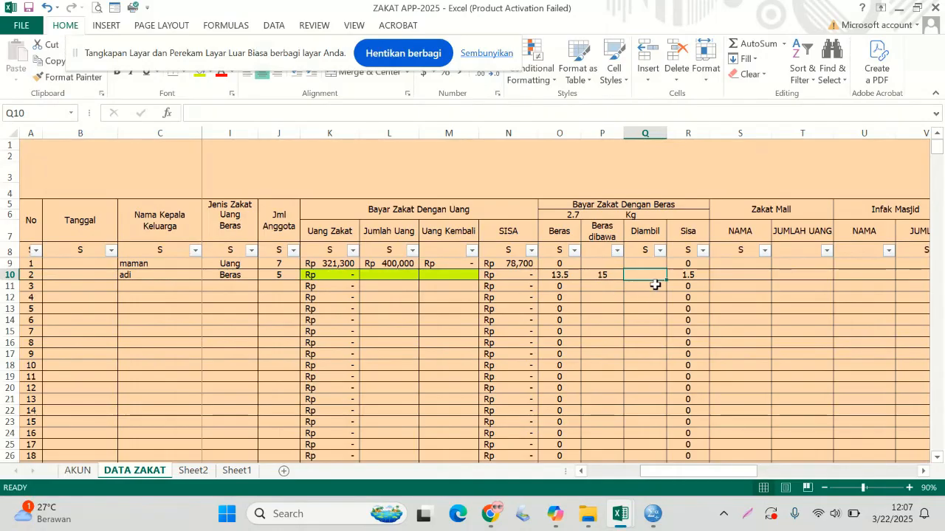
text(1.5)
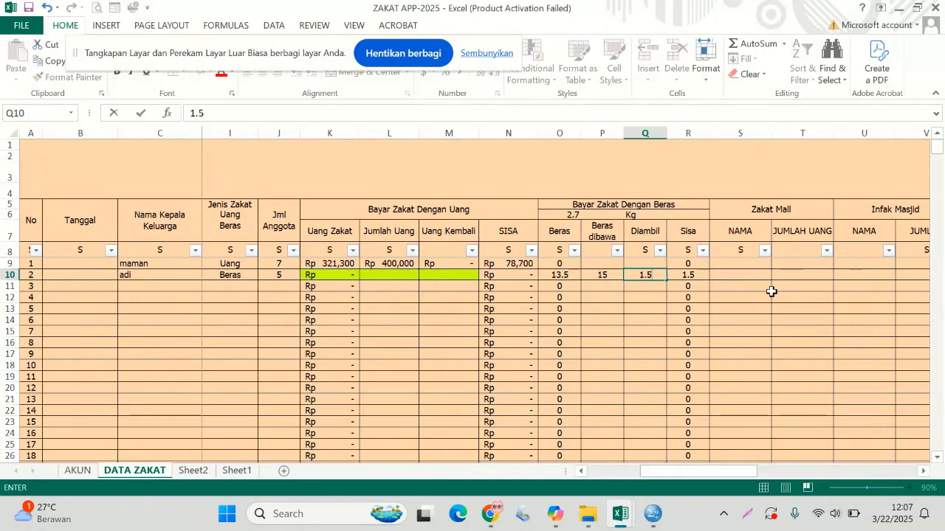
key(Return)
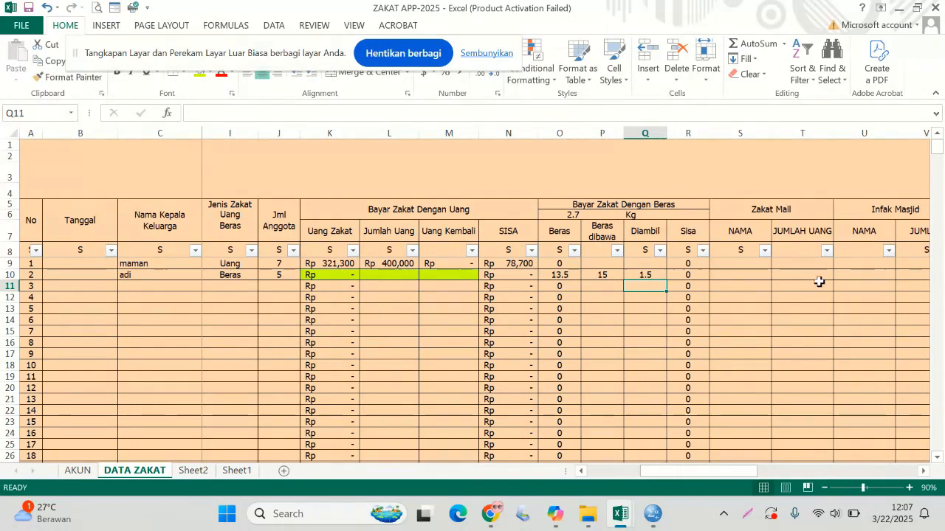
Review the column headings under Bayar Zakat Dengan Beras, and set record 2's Diambil amount in Q10 to 0
drag(578, 231, 680, 231)
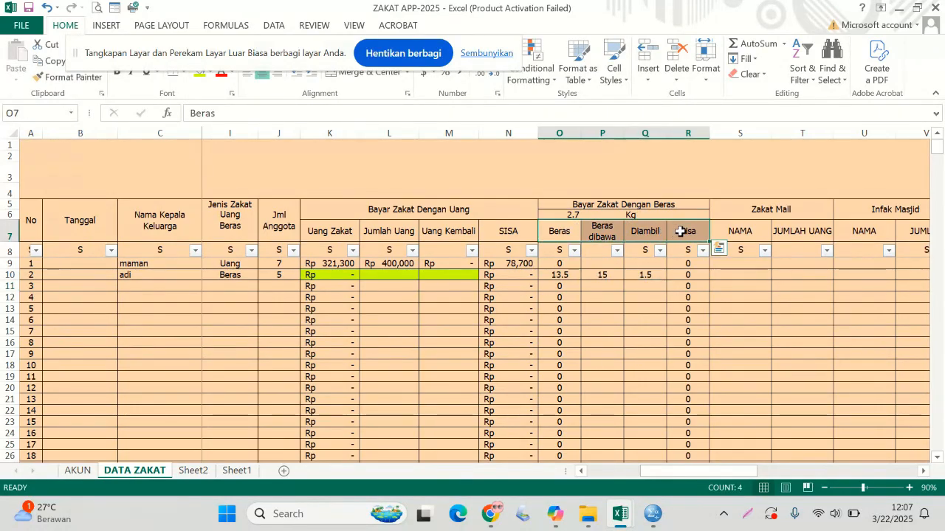
click(600, 232)
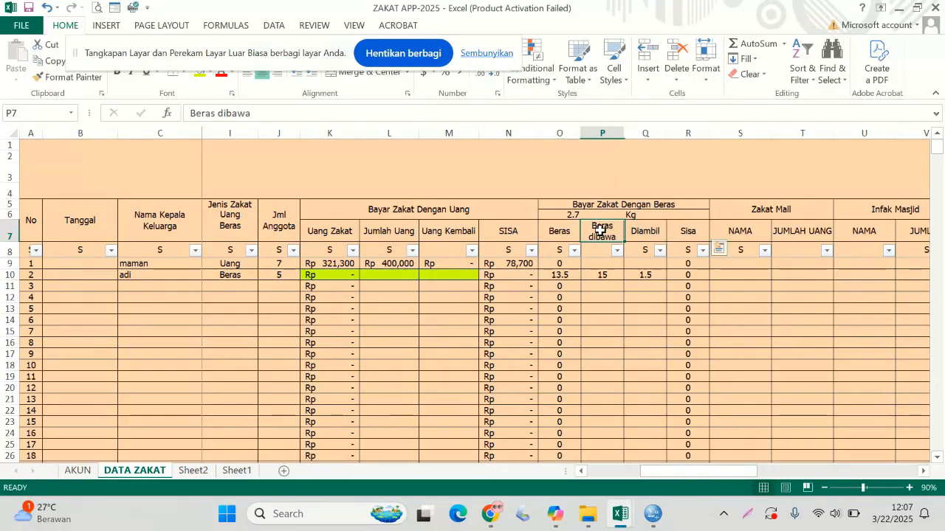
click(648, 230)
click(688, 232)
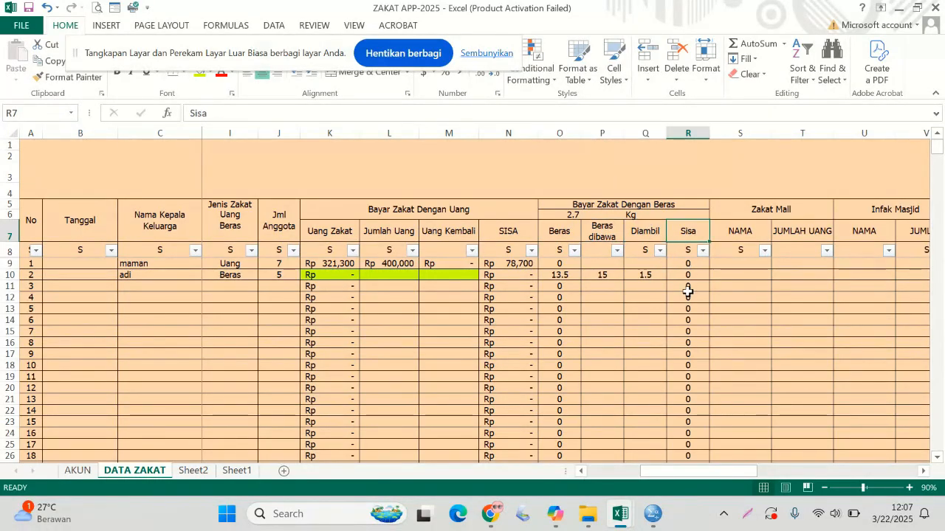
mouse_move(686, 274)
mouse_down()
mouse_move(688, 447)
mouse_move(689, 286)
mouse_up()
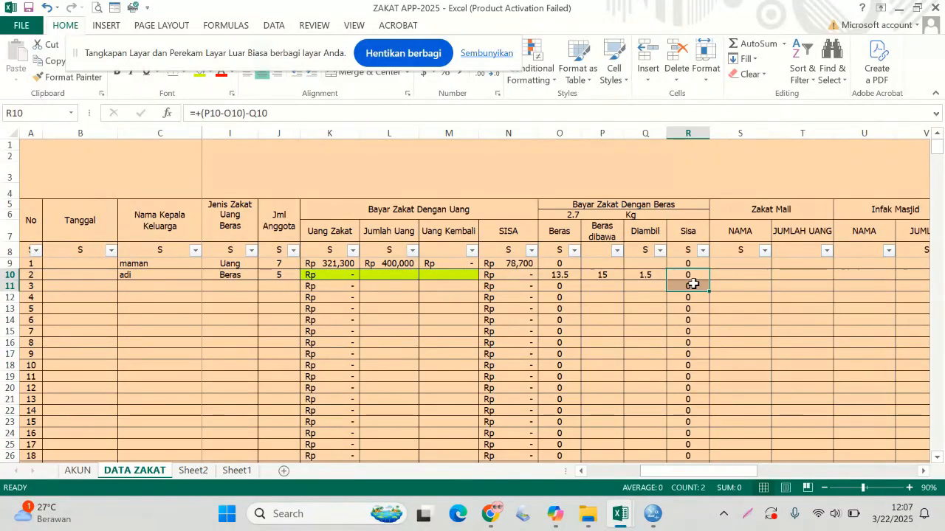
click(602, 275)
click(646, 274)
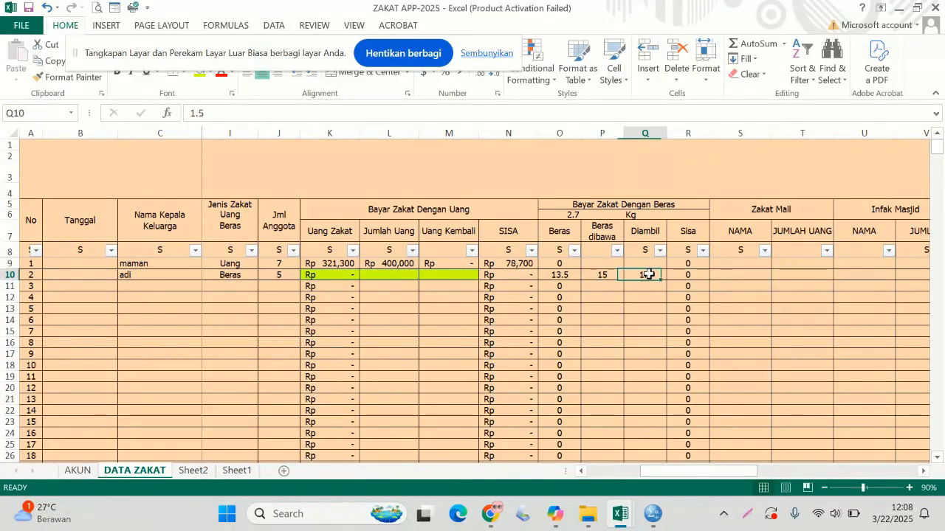
text(0)
key(Tab)
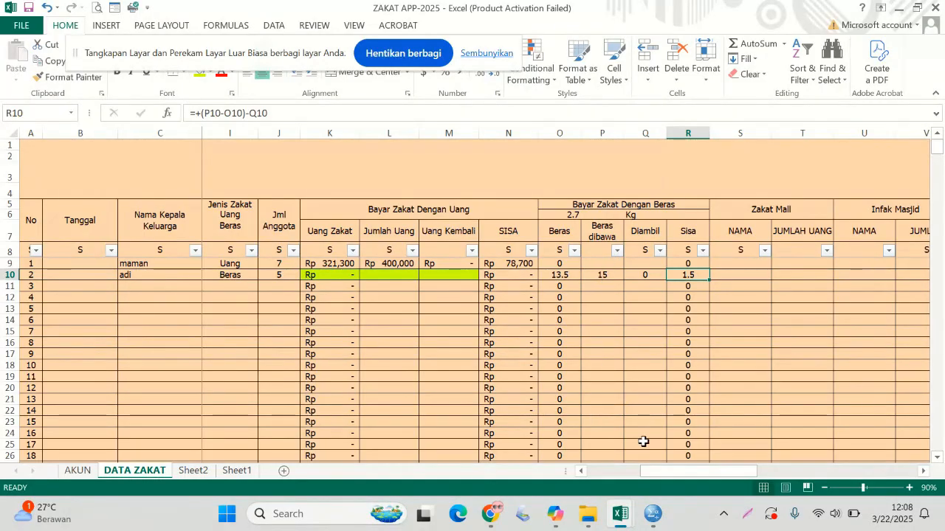
Examine the Nama Kepala Keluarga column and the input cells of records 3 and 4
drag(663, 473, 577, 488)
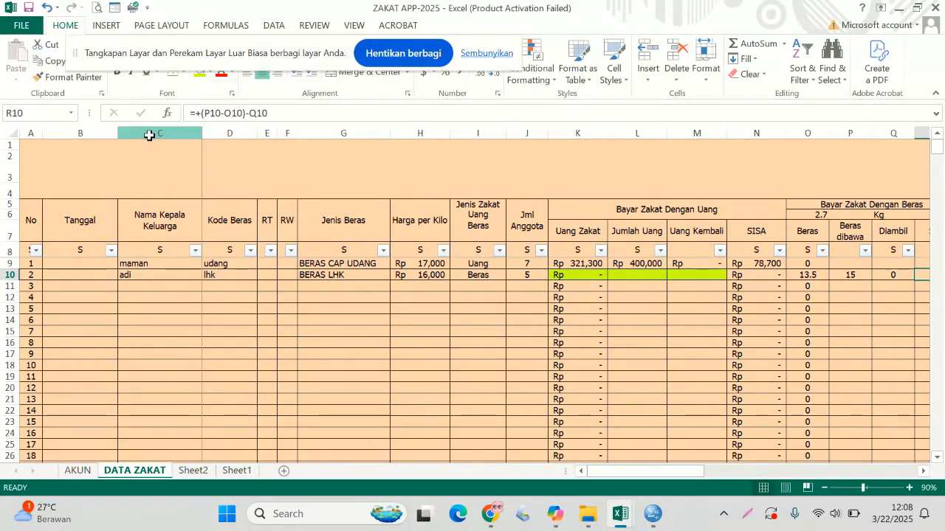
click(147, 132)
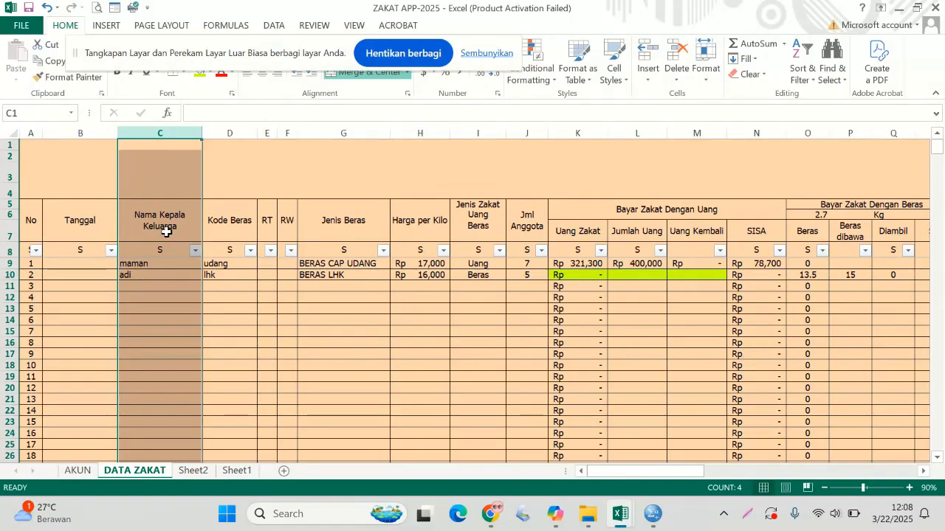
click(164, 287)
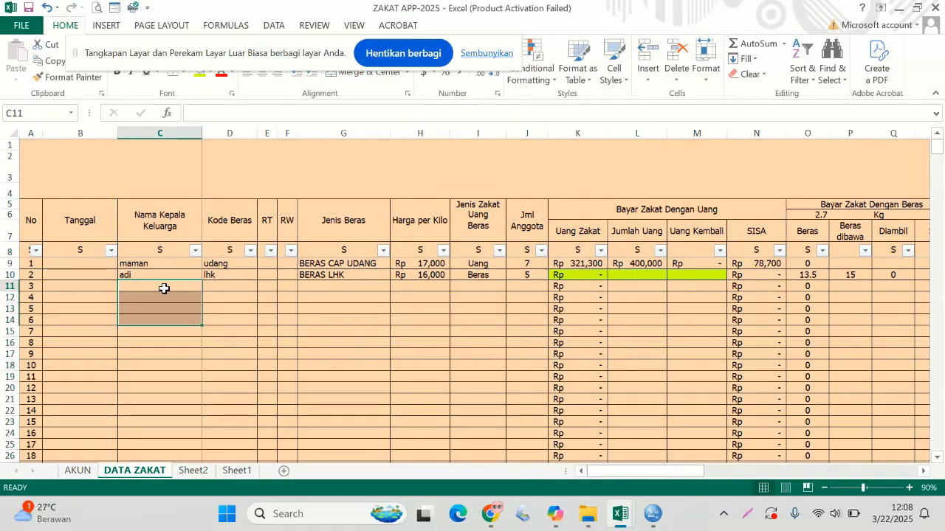
click(539, 287)
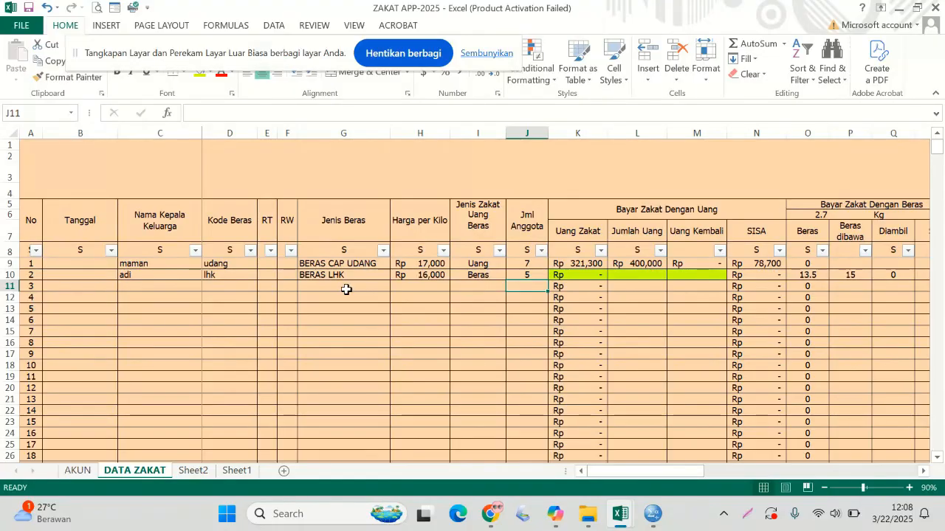
click(71, 298)
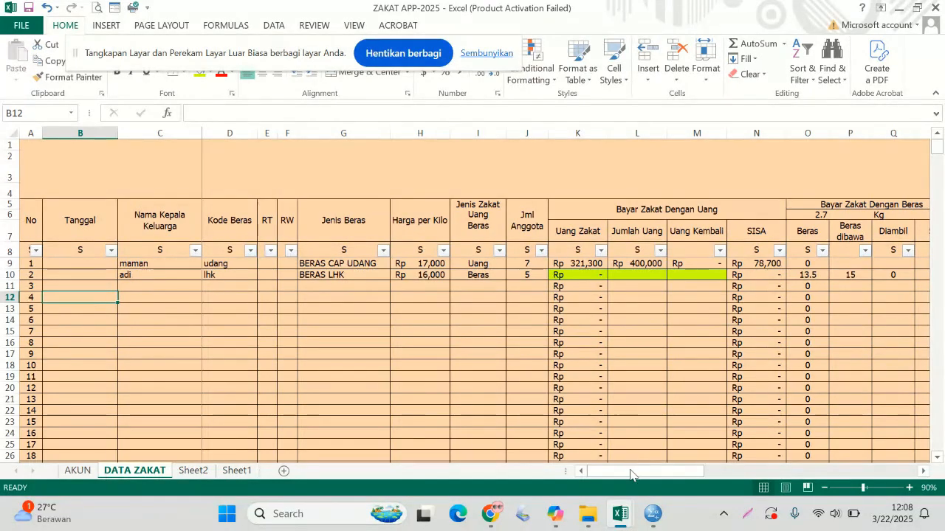
drag(633, 471, 594, 476)
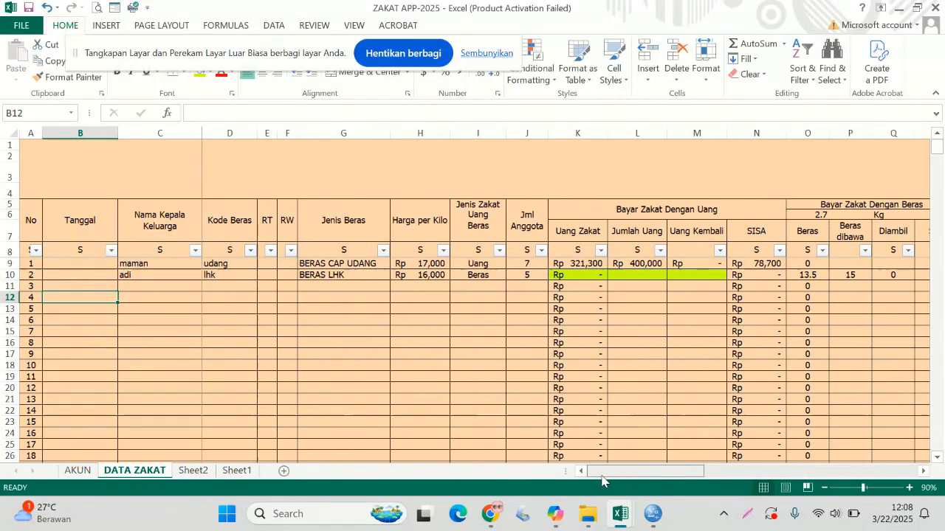
Enter the Kode Beras lhk for record 3 in D11 and go through its row to the Jenis Zakat cell I11
click(211, 285)
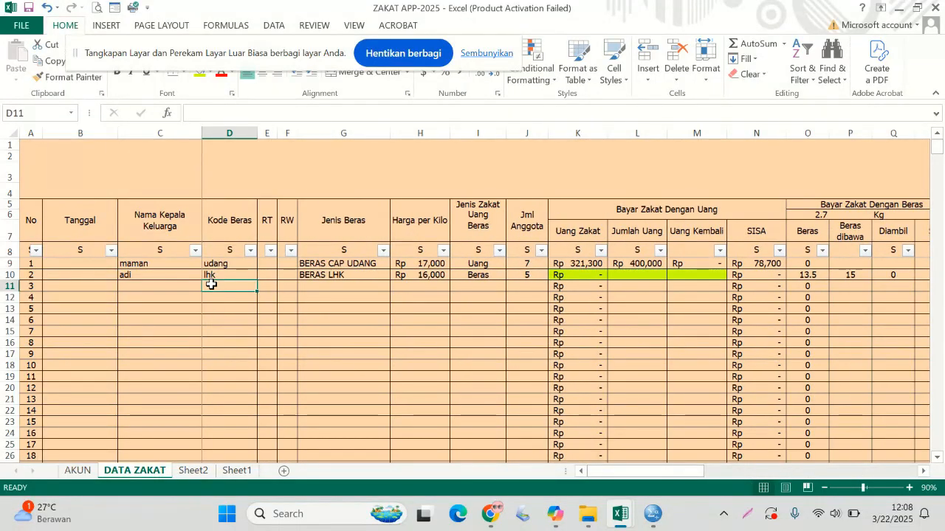
text(lhk)
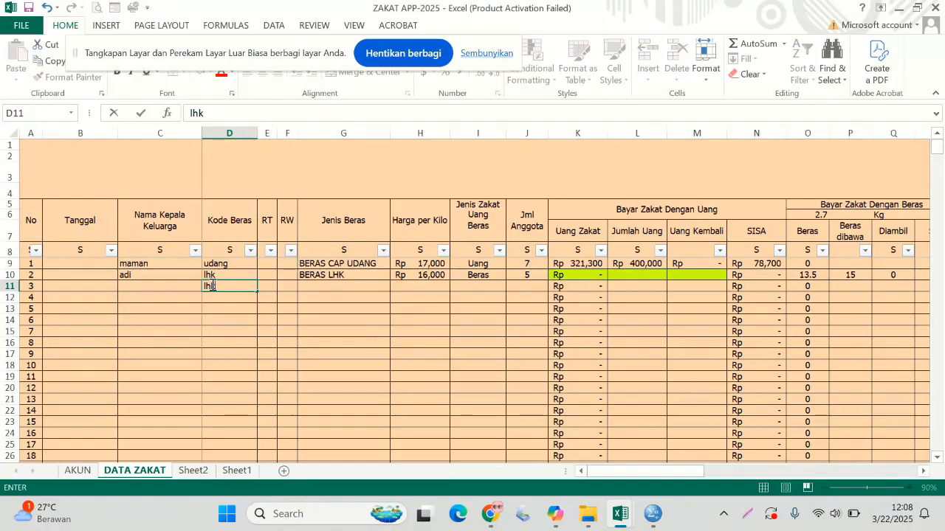
key(Tab)
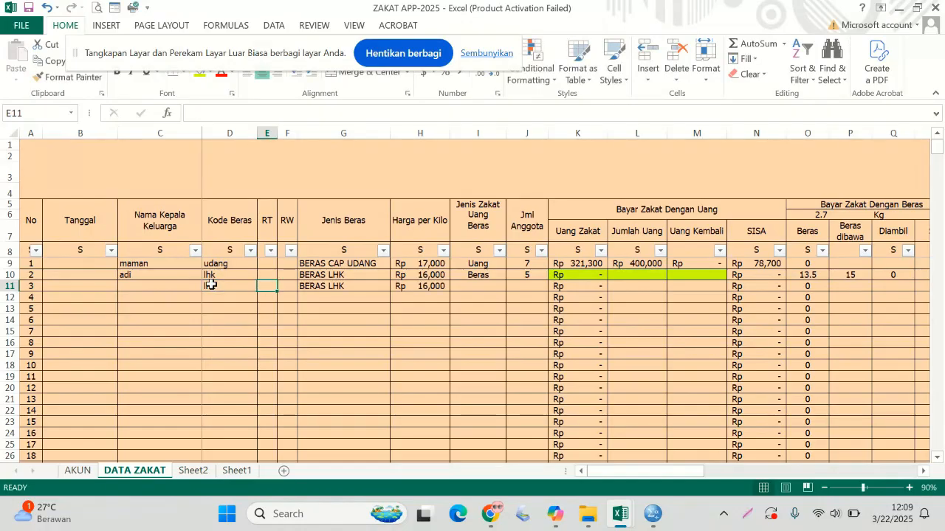
key(Tab)
key(Tab)
key(Tab)
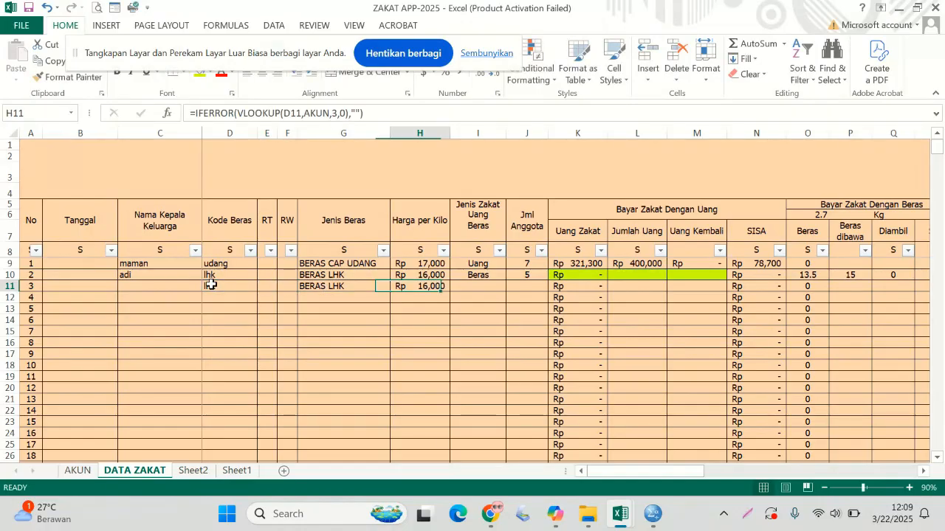
key(Tab)
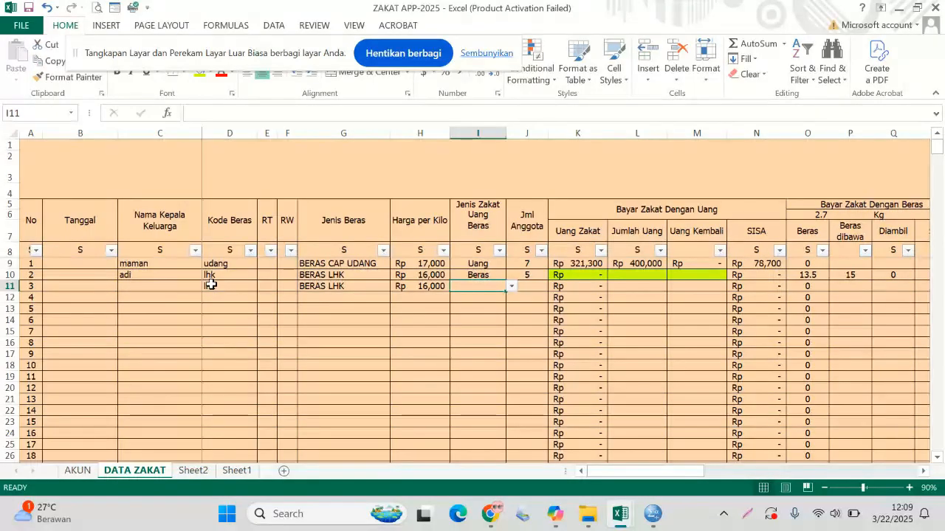
Set record 3's Jml Anggota to 6 in J11 and choose Uang as its Jenis Zakat in I11
click(526, 285)
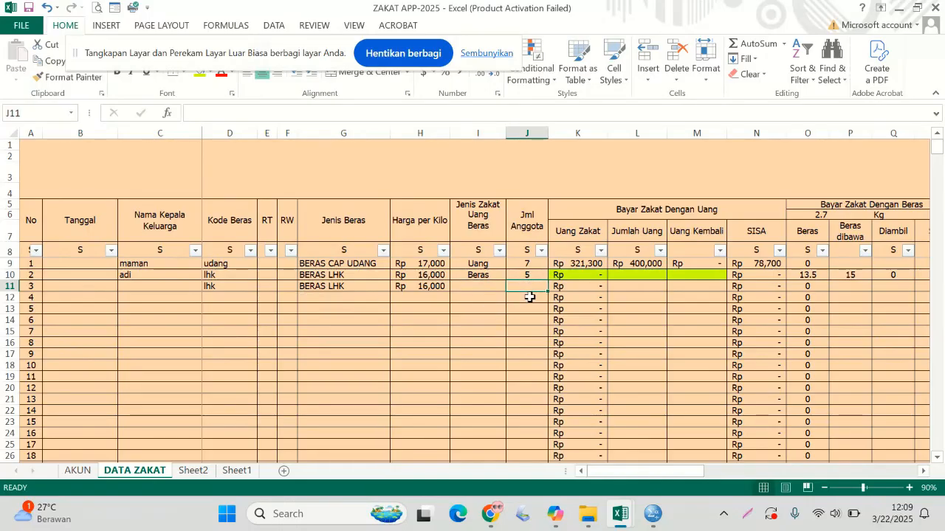
text(6)
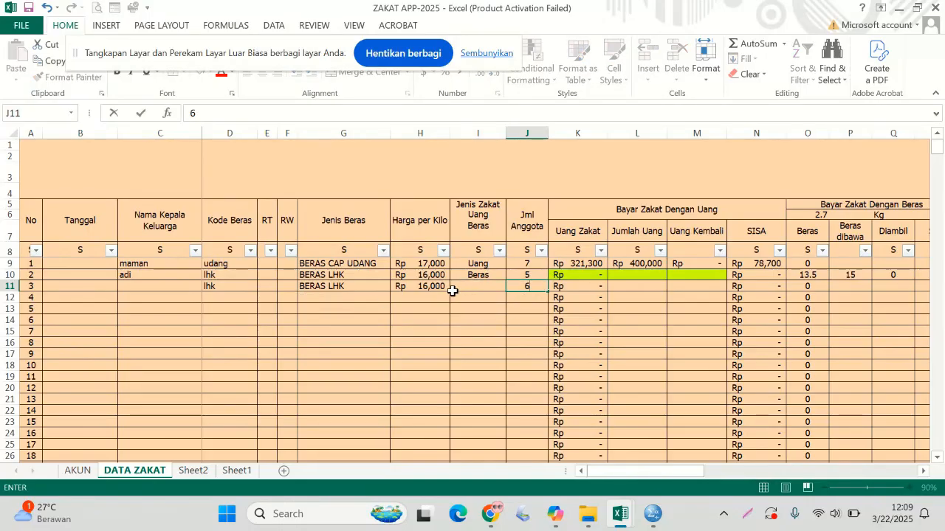
click(462, 289)
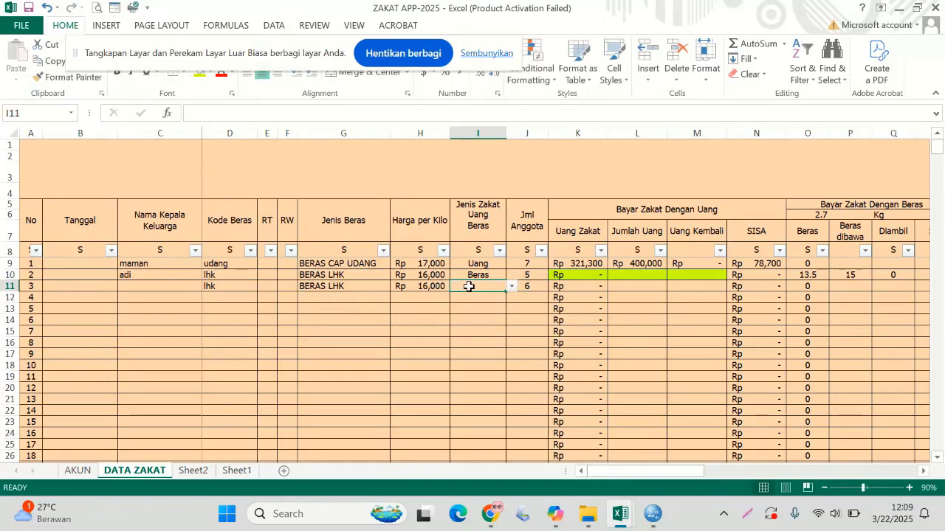
click(512, 287)
click(487, 298)
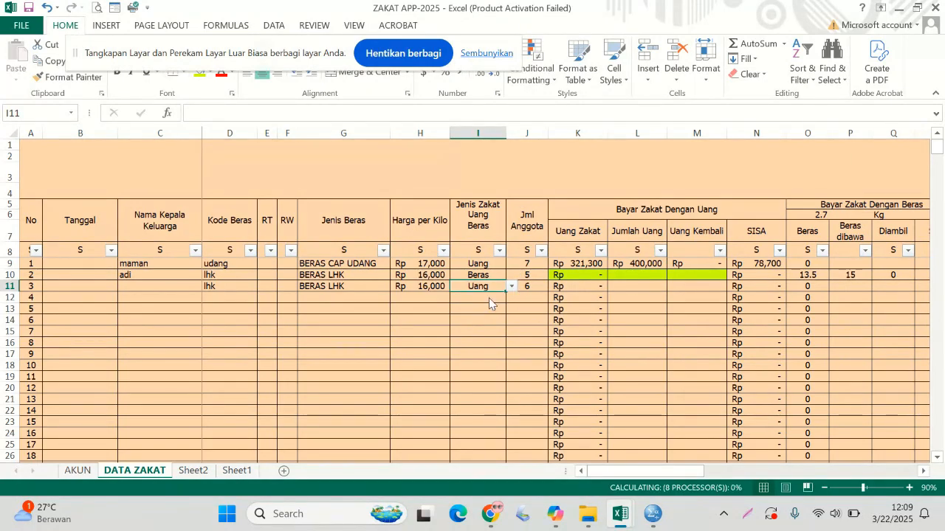
Enter 260000 as record 3's Jumlah Uang in L11 and check its SISA in N11
click(580, 287)
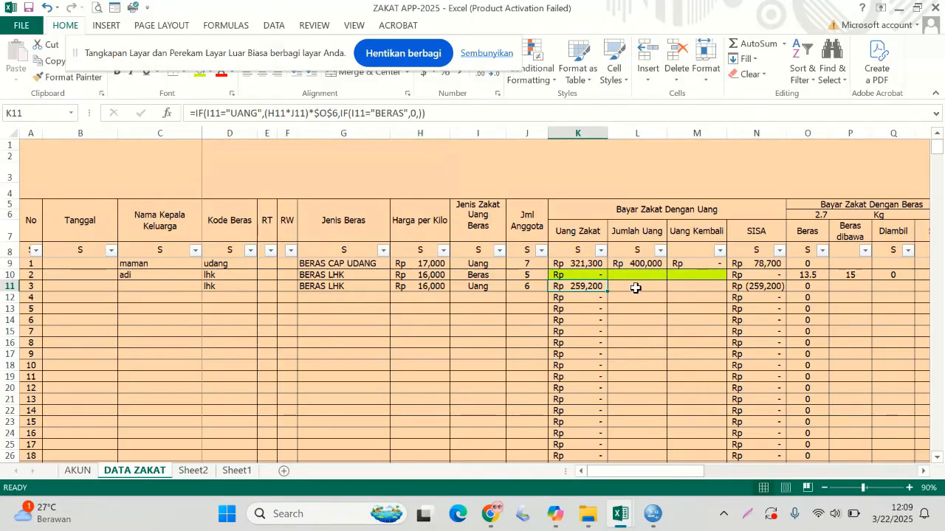
click(635, 288)
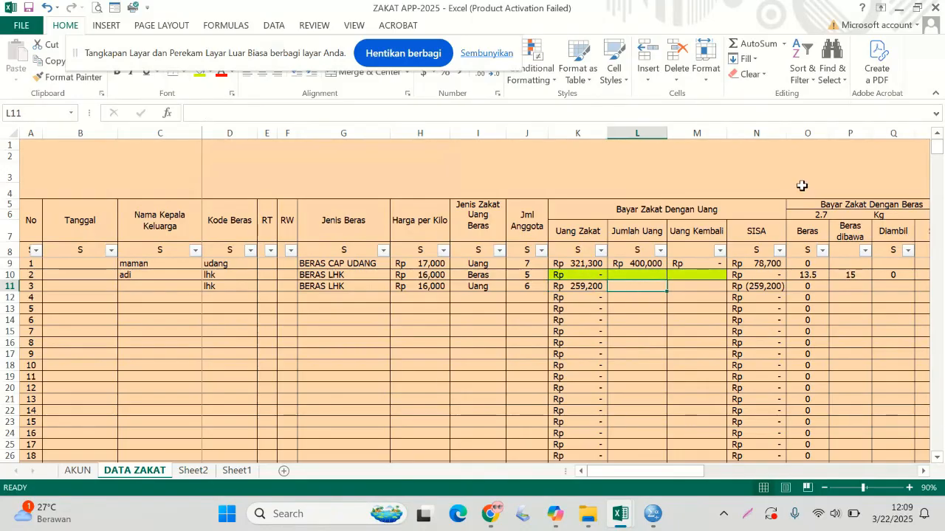
text(2)
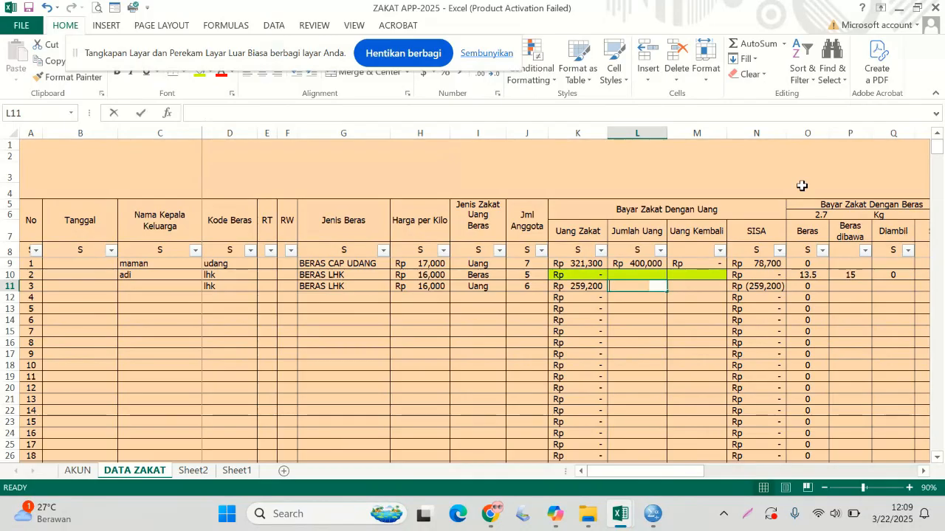
text(60,000)
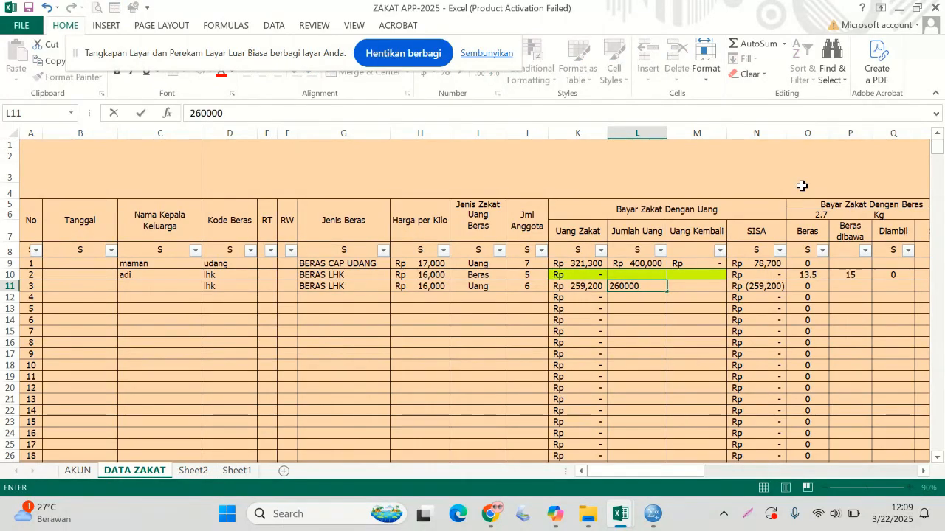
key(Return)
key(Up)
key(Right)
key(Right)
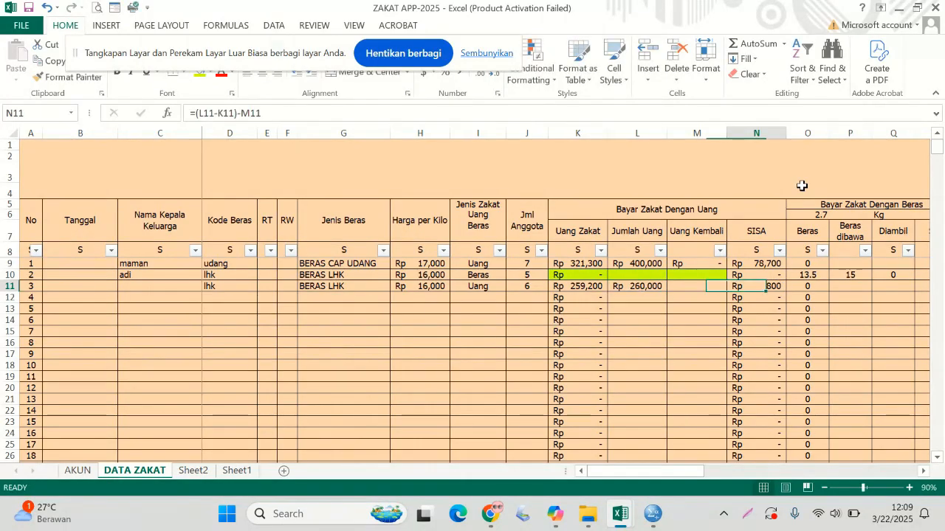
Check record 3's Uang Kembali, SISA and Jml Anggota cells in M11, N11 and J11
key(Left)
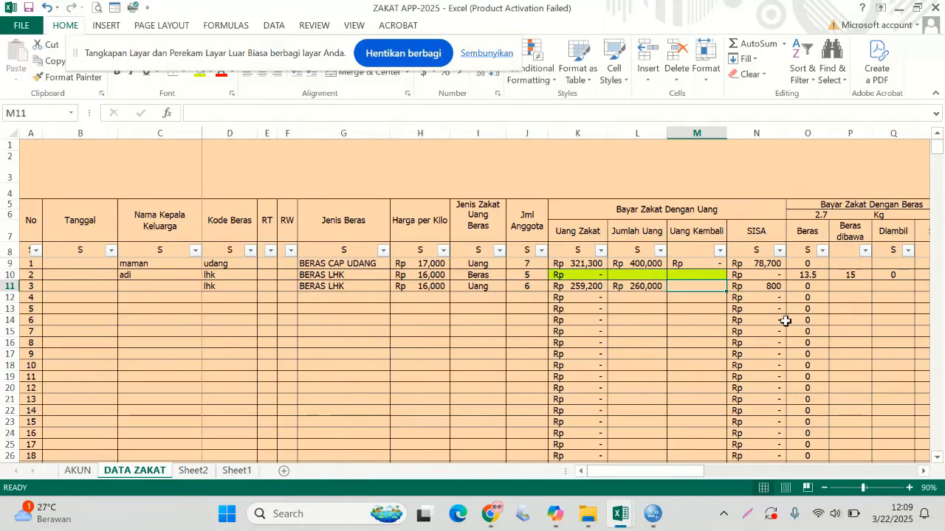
click(768, 288)
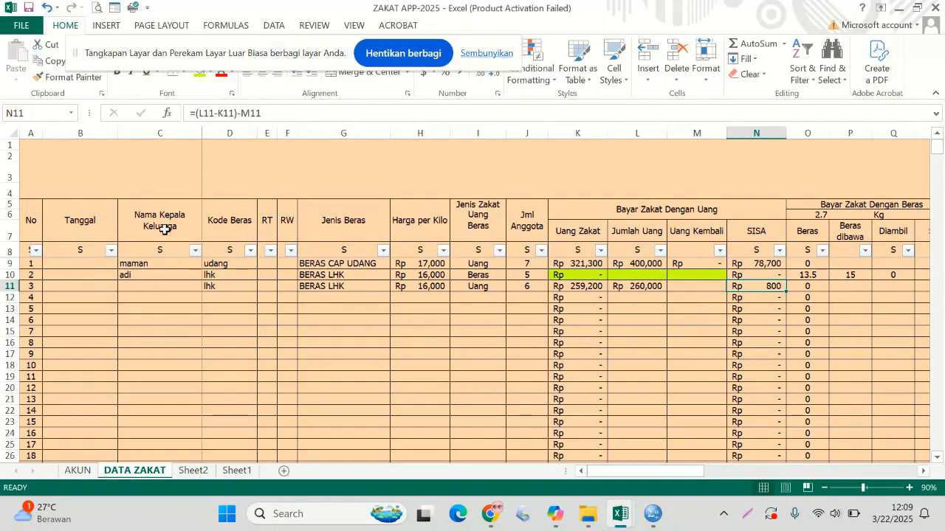
click(542, 288)
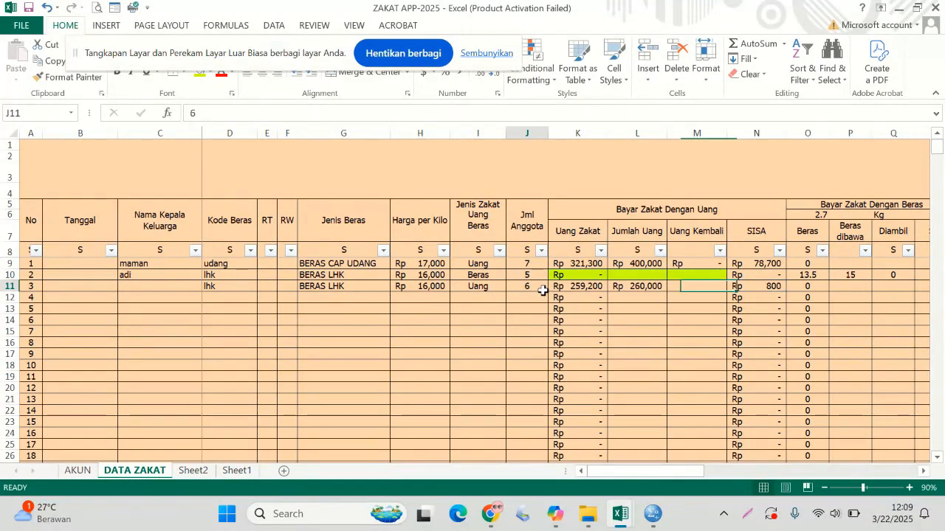
Highlight the whole Nama Kepala Keluarga column C with a yellow-green fill
click(151, 133)
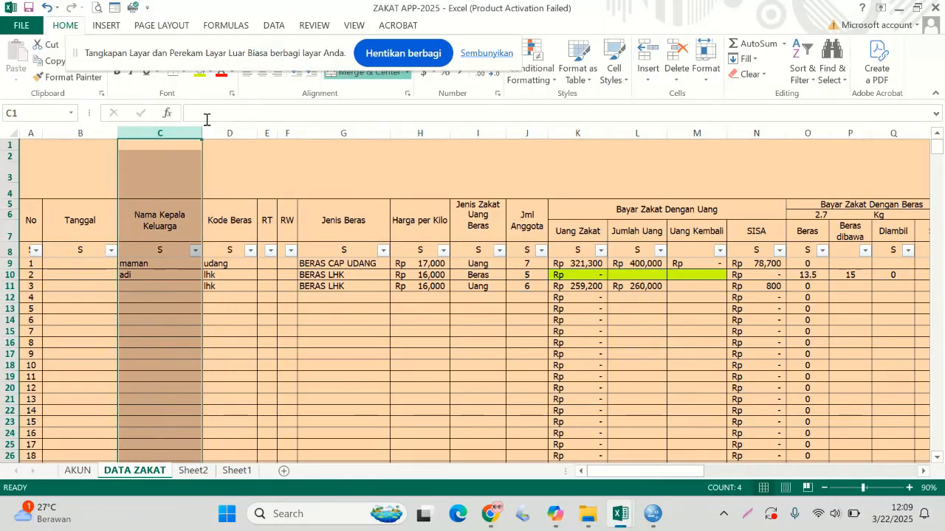
click(198, 73)
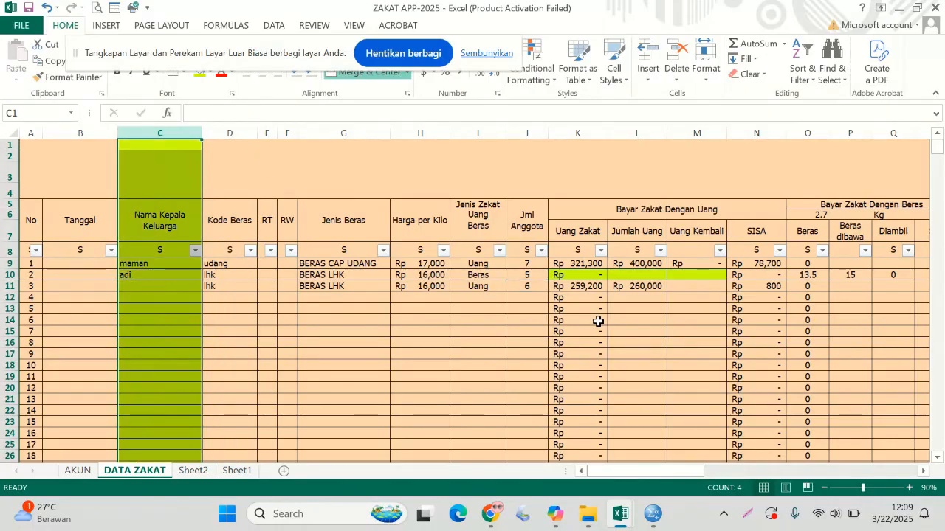
Examine the Jml Anggota column J and the family-head names of records 1 and 2 in C9 and C10
click(522, 132)
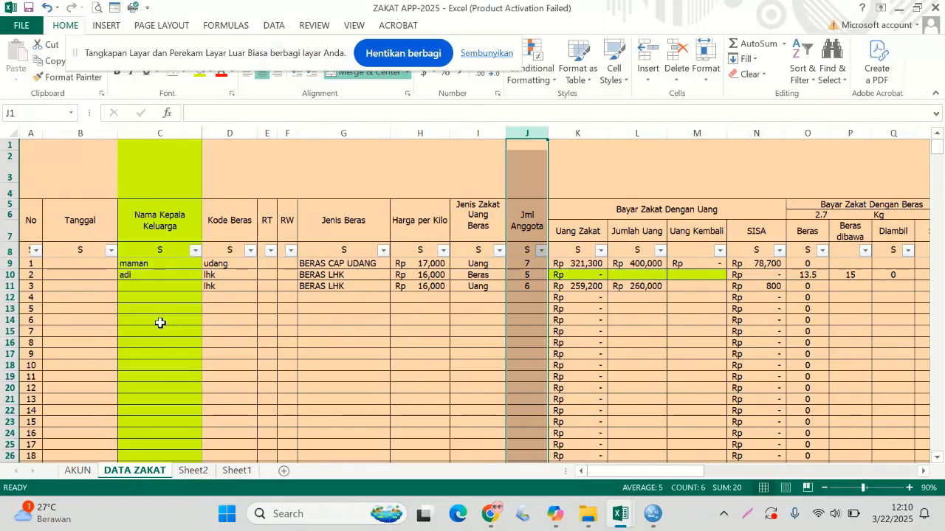
click(127, 264)
click(142, 275)
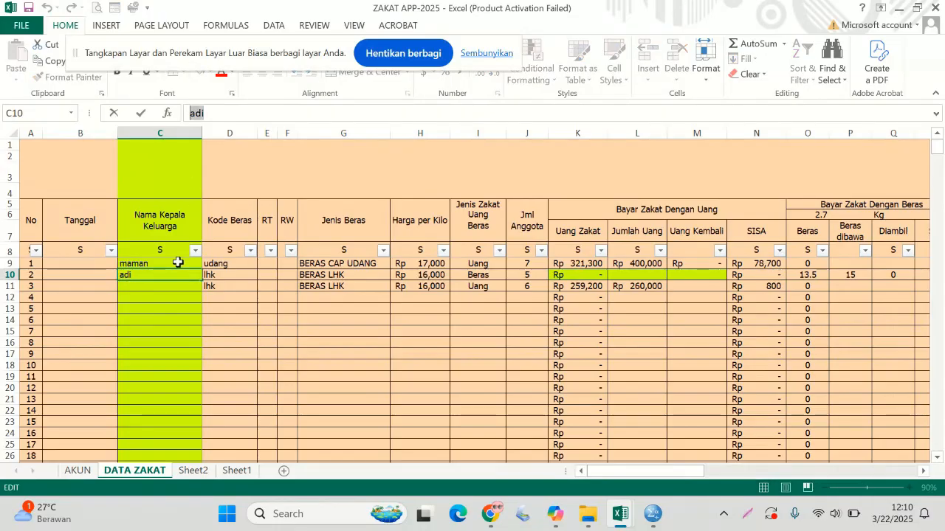
click(160, 309)
Set record 4's Jml Anggota to 1 in J12 and enter Beras as its Jenis Zakat in I12
click(523, 298)
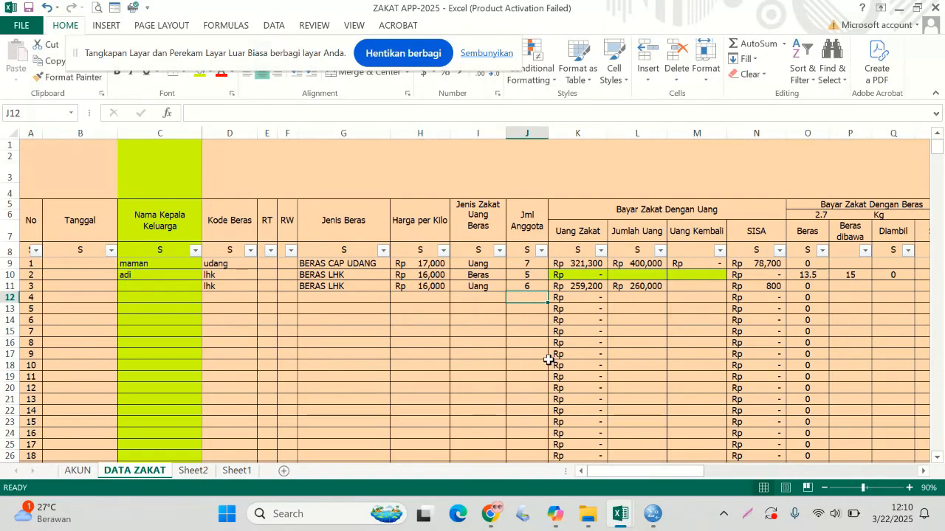
text(1)
key(Left)
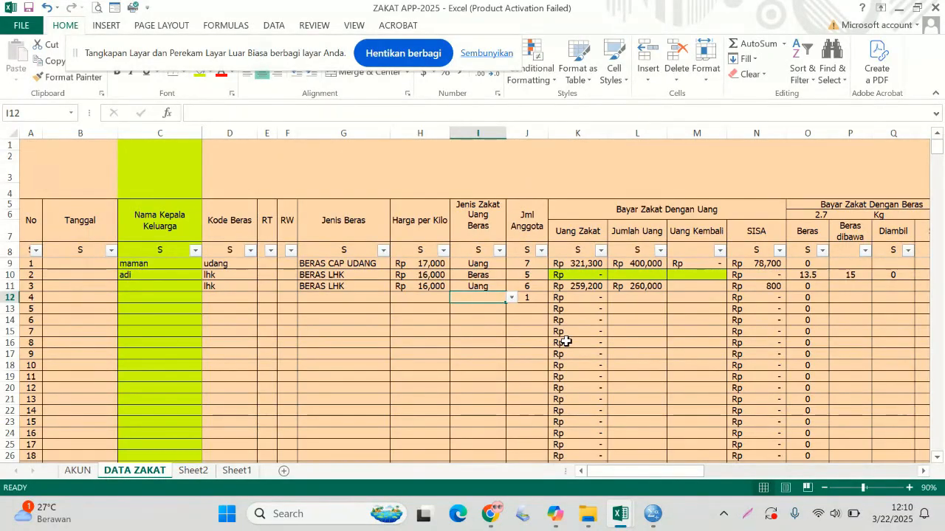
text(beras)
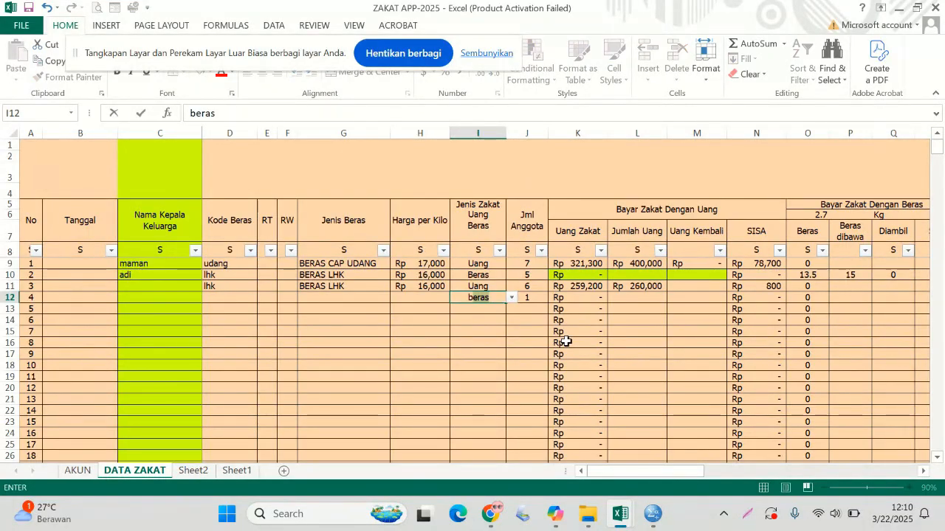
Enter udang as record 4's Kode Beras in D12
key(Left)
key(Left)
key(Left)
key(Left)
key(Left)
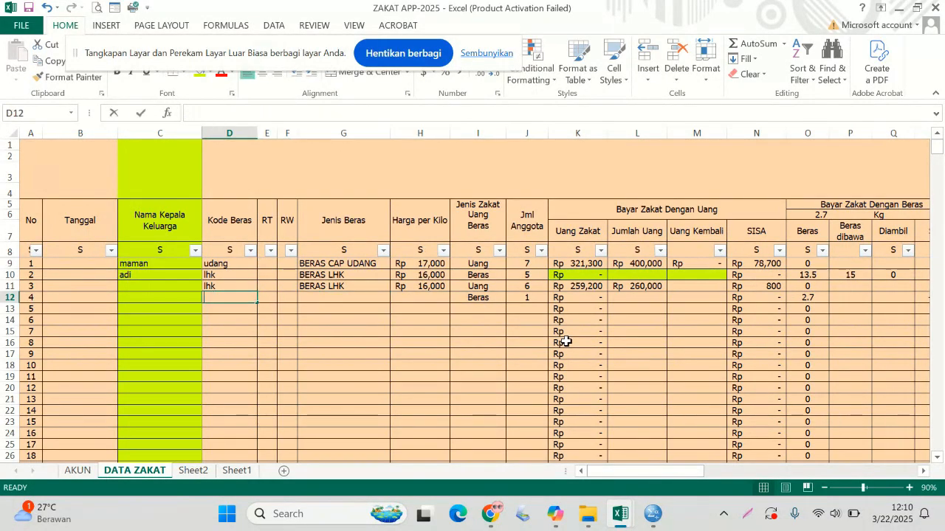
text(udang)
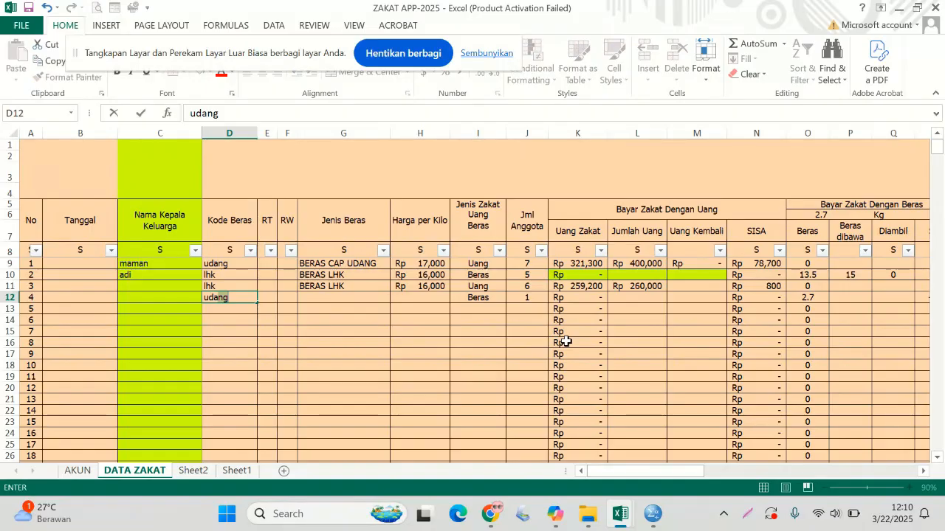
key(Right)
Go through record 4's row and check its Beras amount in O12 and its Sisa in R12
key(Right)
key(Right)
key(Right)
key(Right)
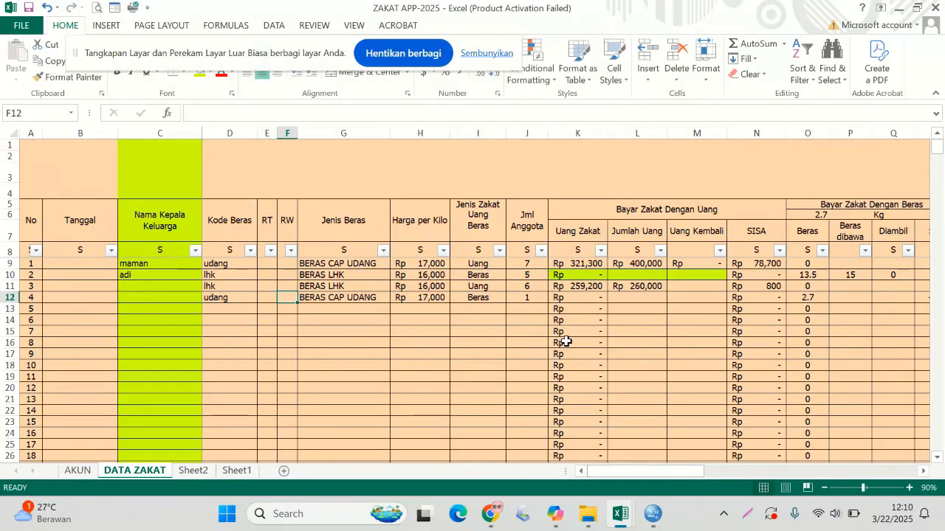
key(Right)
key(Right)
key(Right)
key(Right)
key(Right)
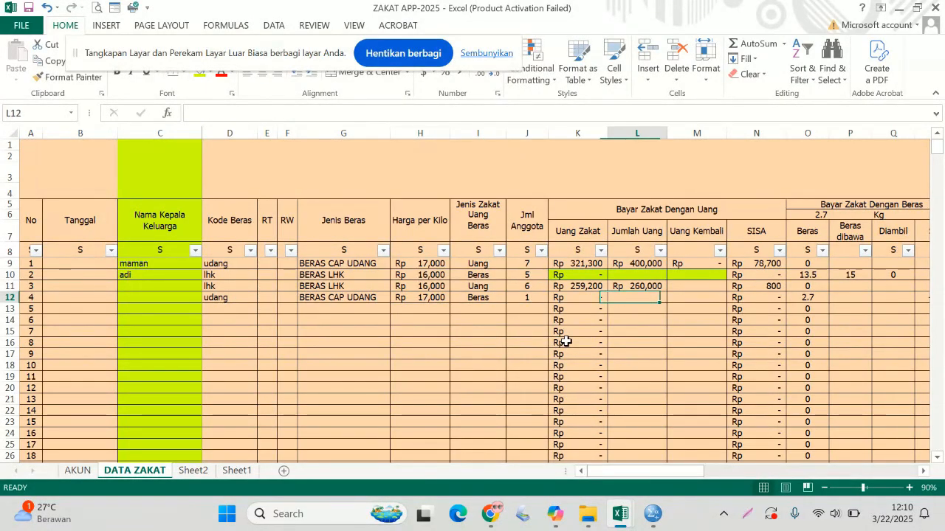
key(Right)
key(Right)
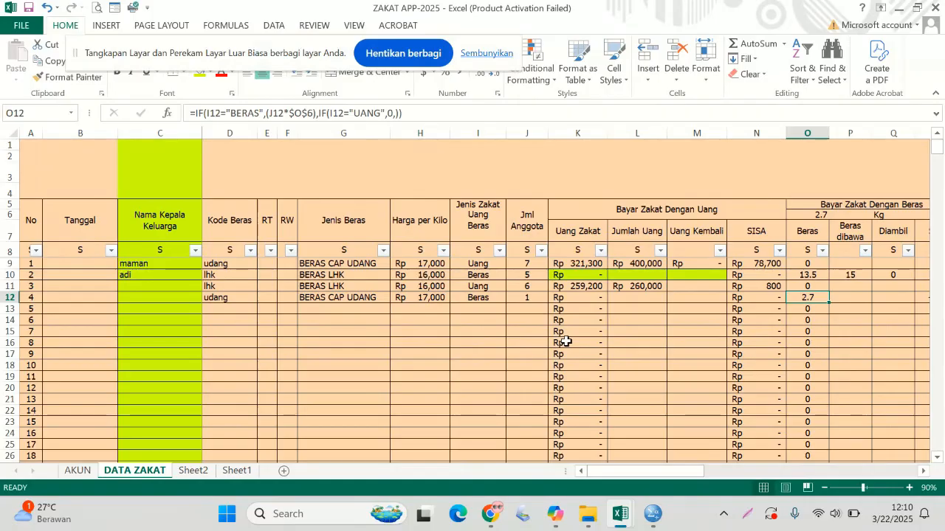
key(Right)
key(Right)
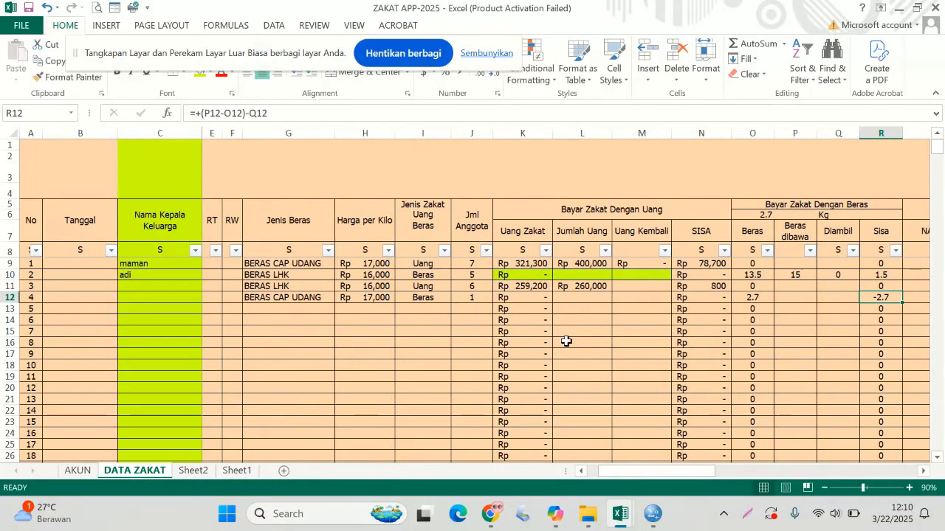
Return along record 4's row and examine the whole Jml Anggota column J
key(Left)
key(Left)
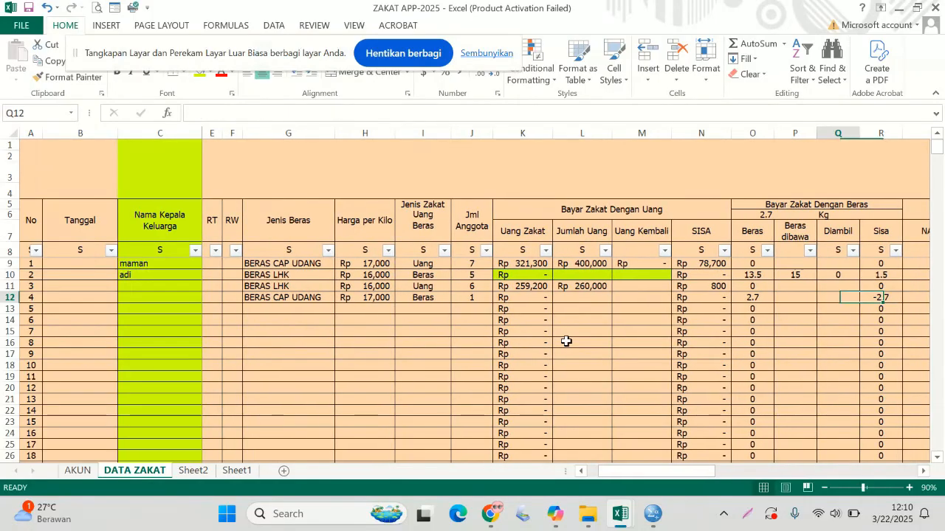
key(Left)
key(Left)
key(Left)
key(Left)
key(Left)
key(Left)
key(Left)
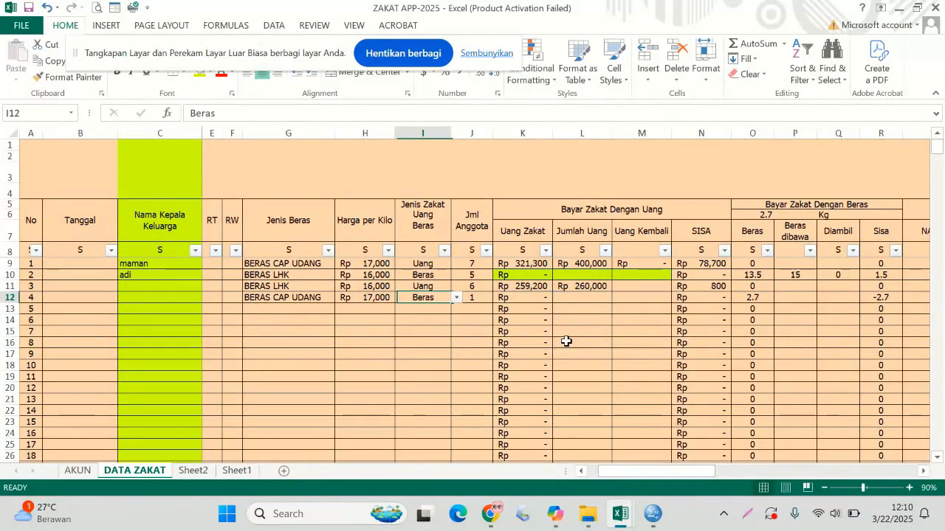
key(Down)
key(Right)
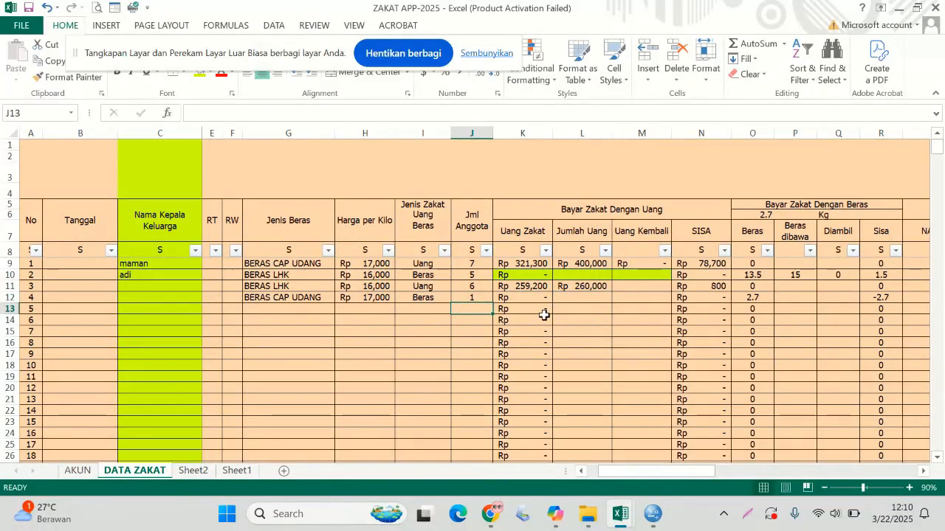
click(476, 296)
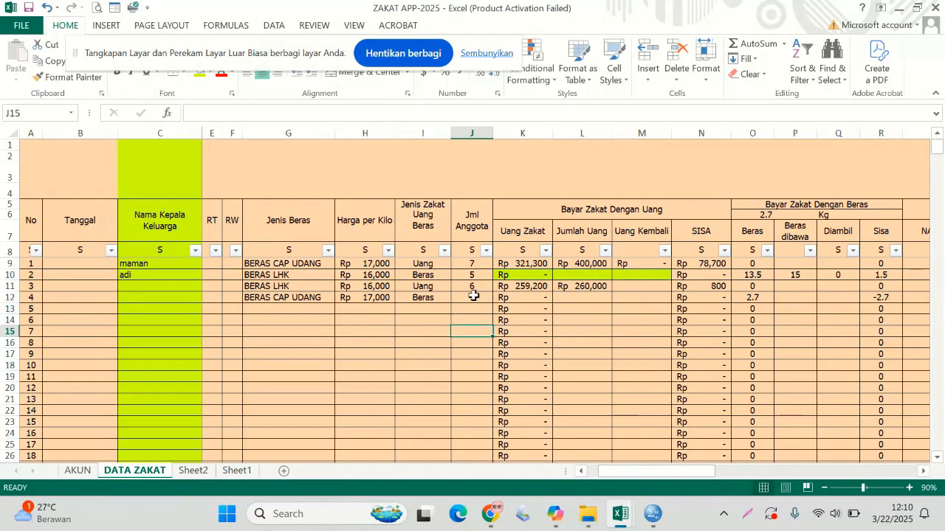
click(463, 131)
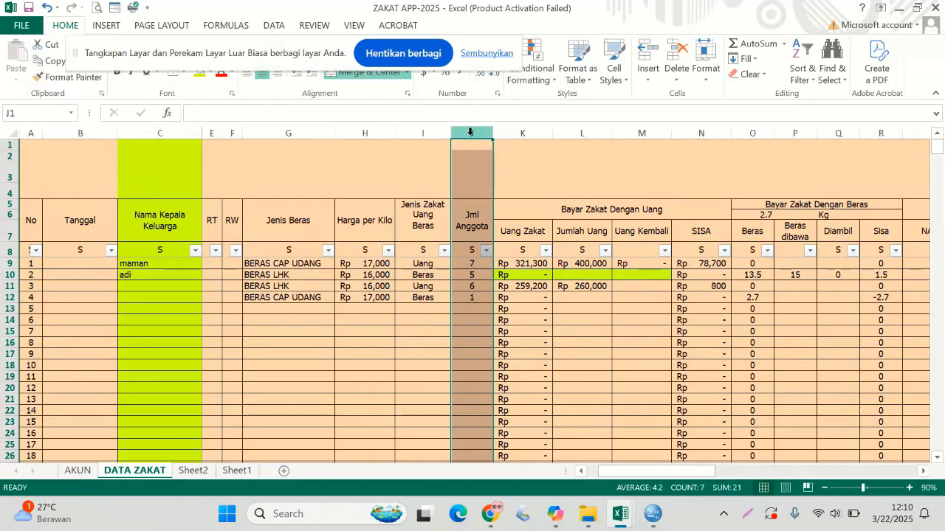
click(469, 130)
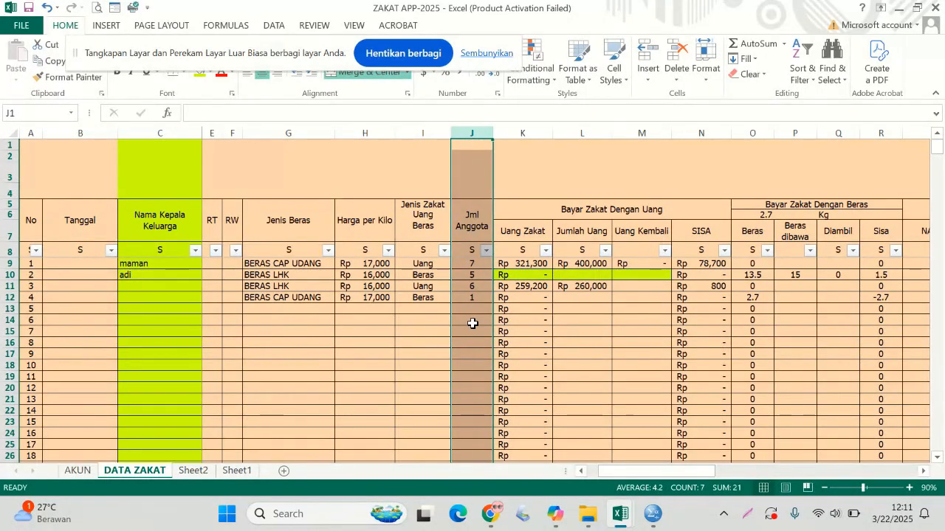
Move the screen-sharing notice clear of the font controls and restore the peach fill of the Nama Kepala Keluarga column C
click(164, 131)
click(210, 74)
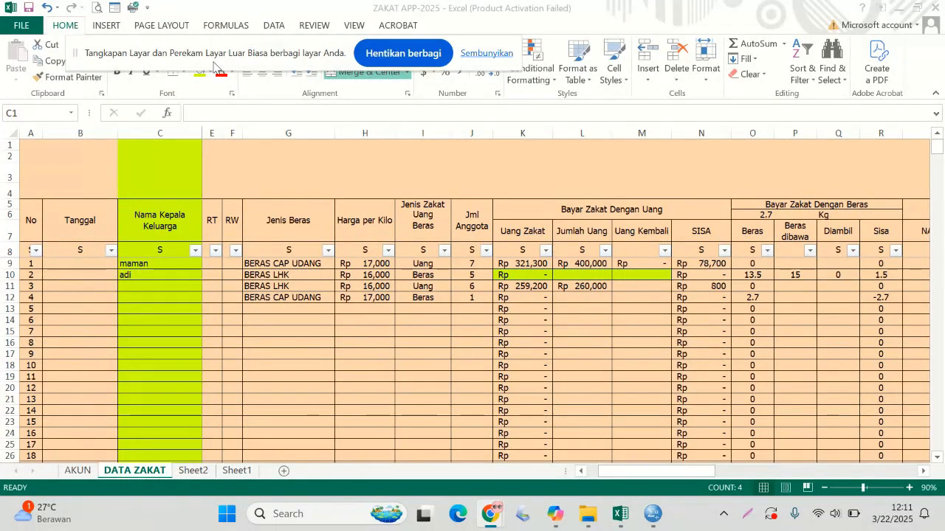
drag(213, 62, 221, 41)
click(211, 74)
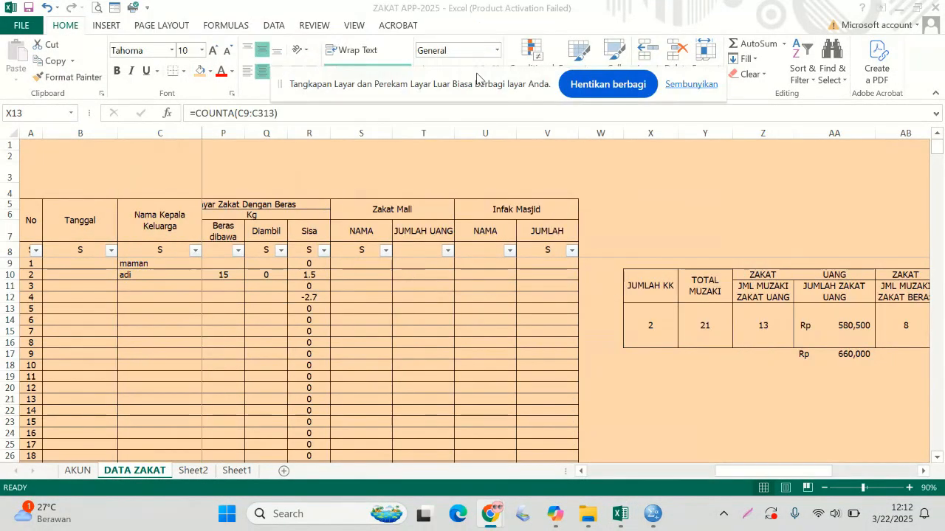
Examine the Uang Zakat formulas of records 1 and 3 and of the empty records down to K25
click(697, 476)
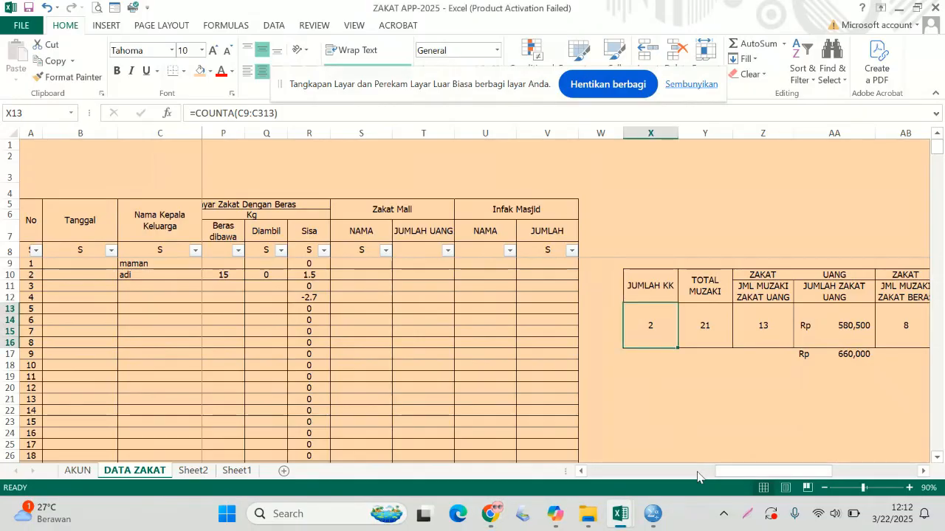
click(659, 476)
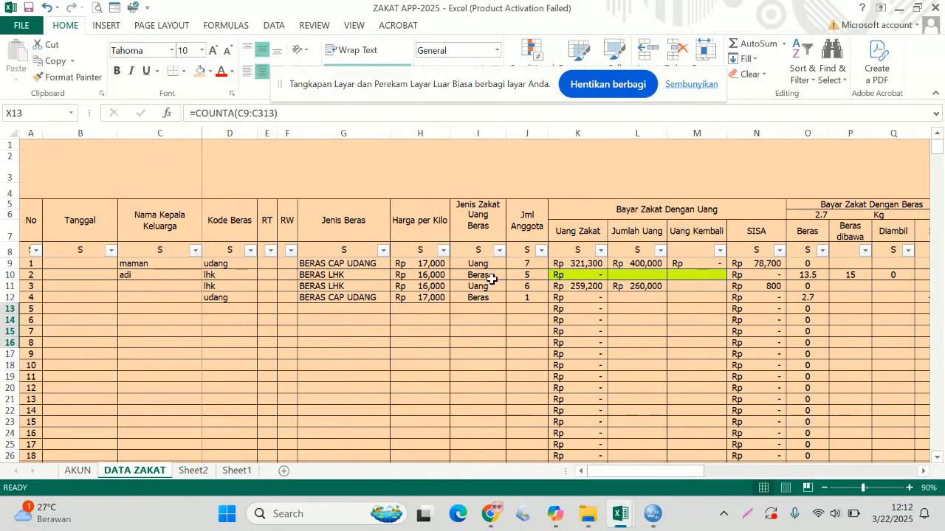
click(584, 263)
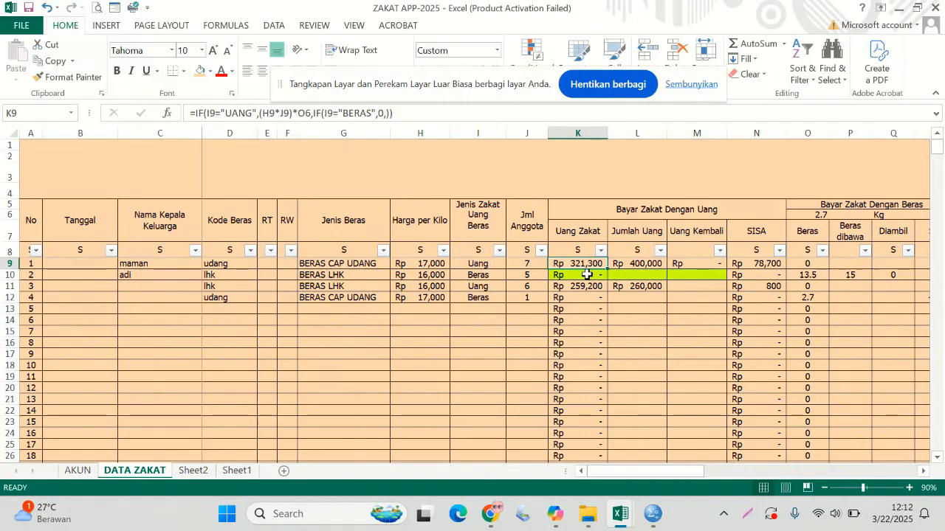
click(588, 288)
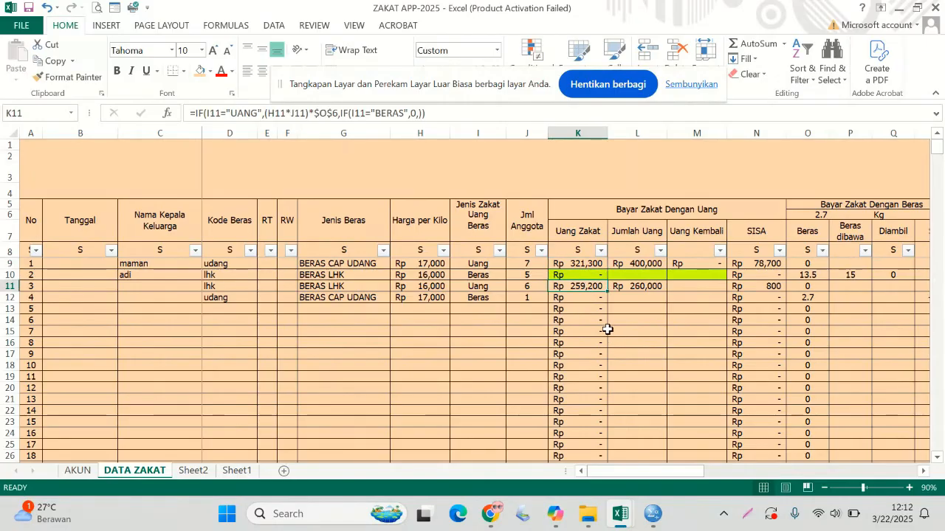
click(580, 351)
click(578, 406)
click(575, 446)
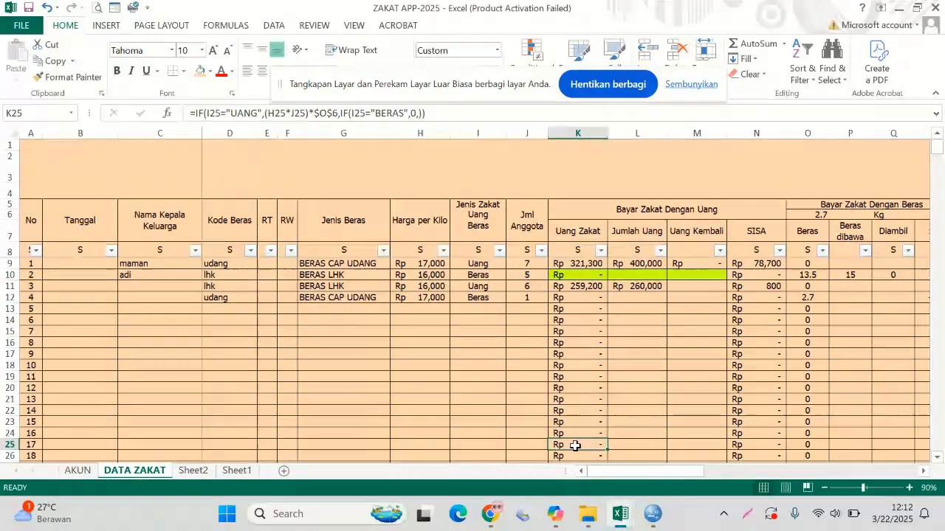
Examine the JUMLAH KK heading in the summary table and the family-head names in C9:C10
drag(616, 471, 816, 476)
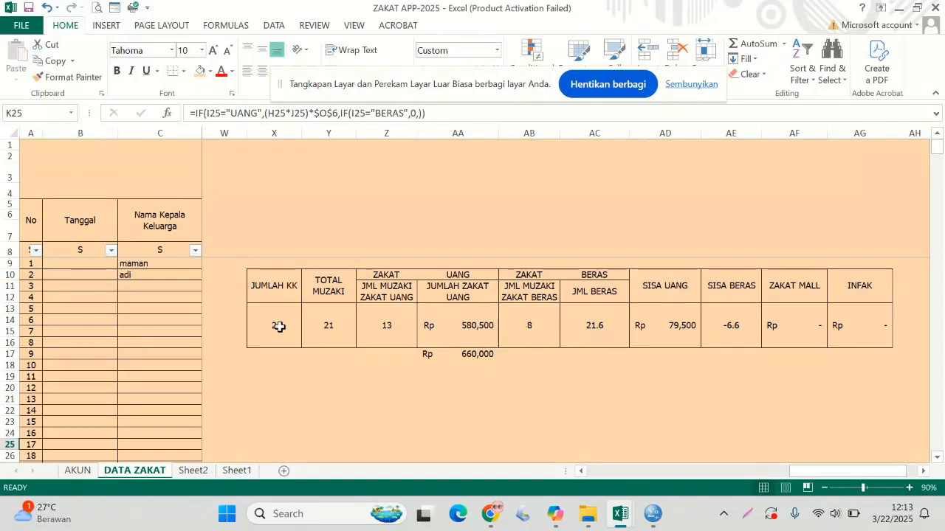
click(283, 285)
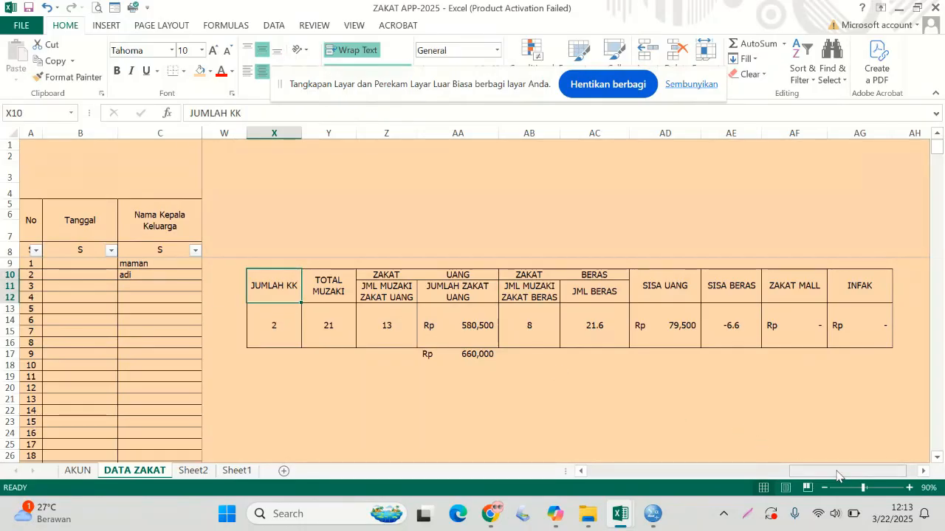
drag(837, 476, 618, 479)
drag(135, 217, 144, 416)
drag(137, 262, 172, 281)
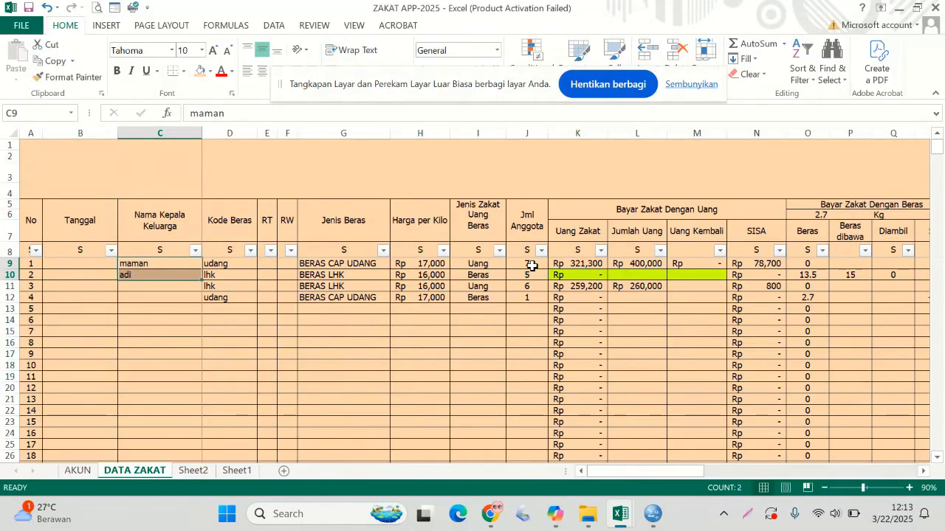
Compare the Jml Anggota values in J9:J12 with the summary's JUMLAH KK and TOTAL MUZAKI formulas in X13 and Y13
drag(532, 266, 527, 297)
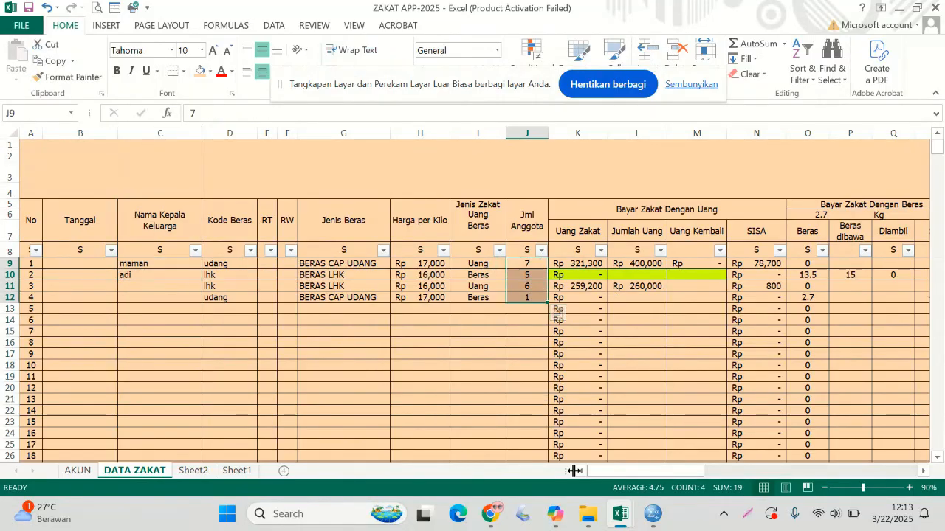
drag(619, 476, 809, 476)
click(350, 330)
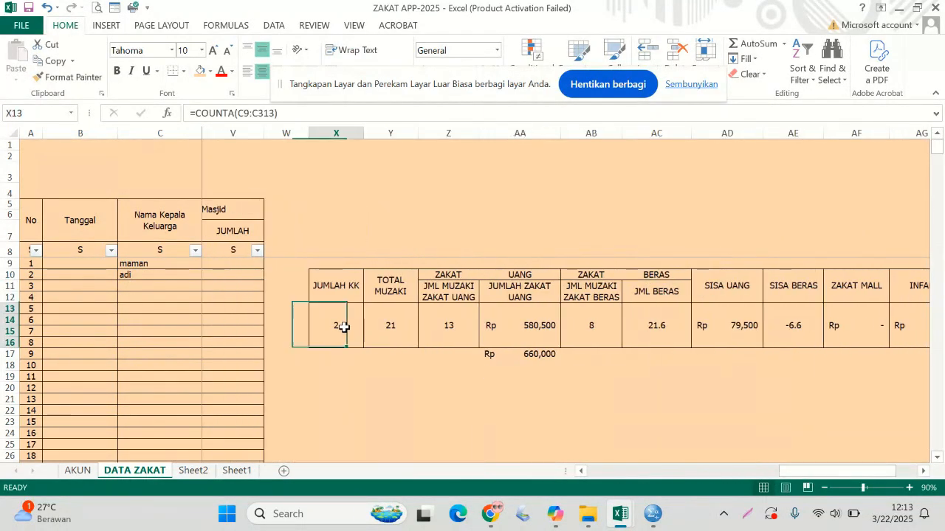
click(399, 326)
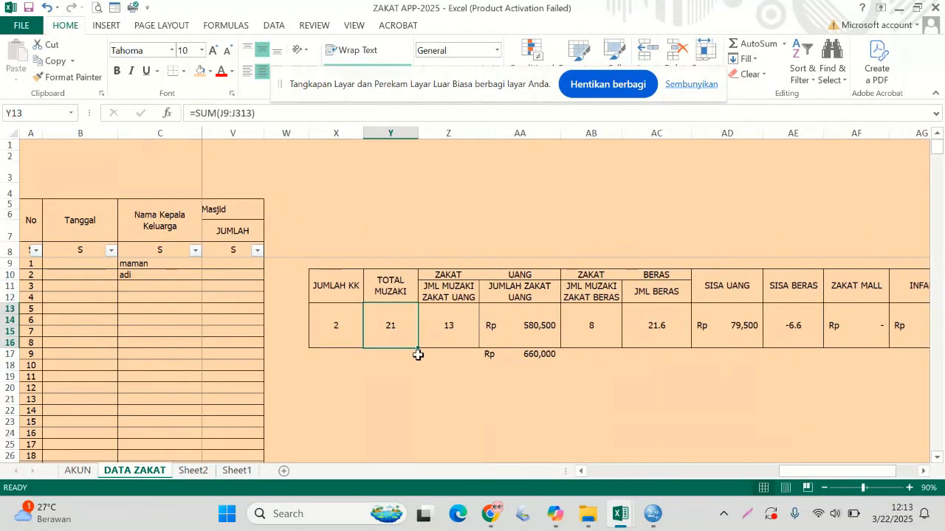
Check record 4's empty family-head cell and the member counts in J9:J12 against the TOTAL MUZAKI formula in Y13
drag(787, 472, 595, 484)
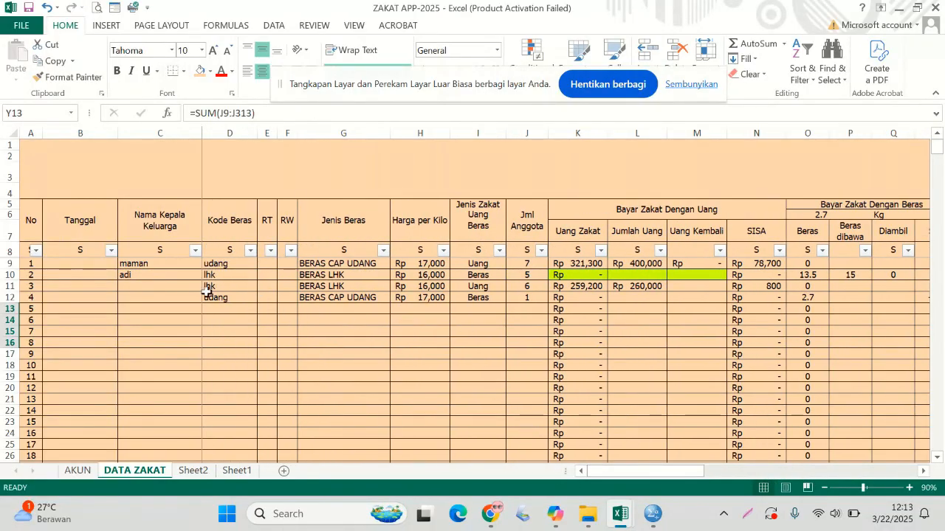
click(168, 295)
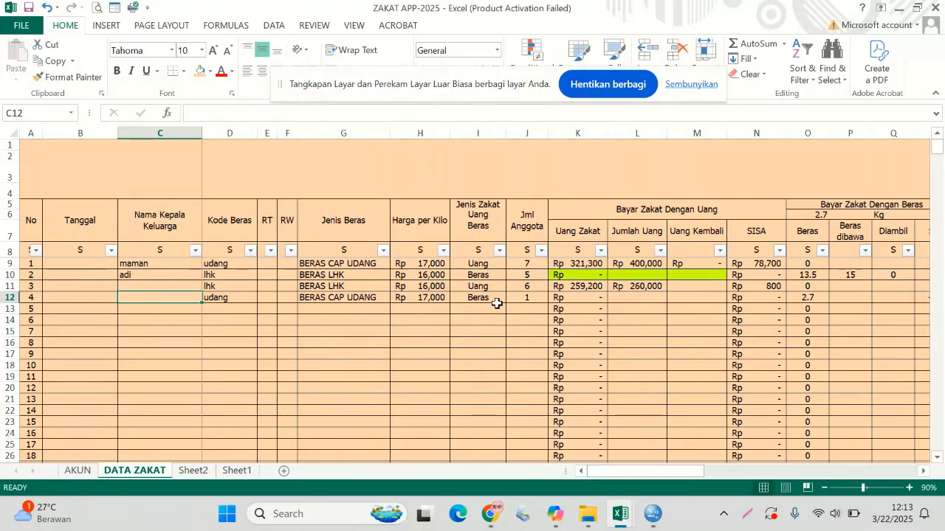
click(521, 299)
drag(527, 263, 541, 298)
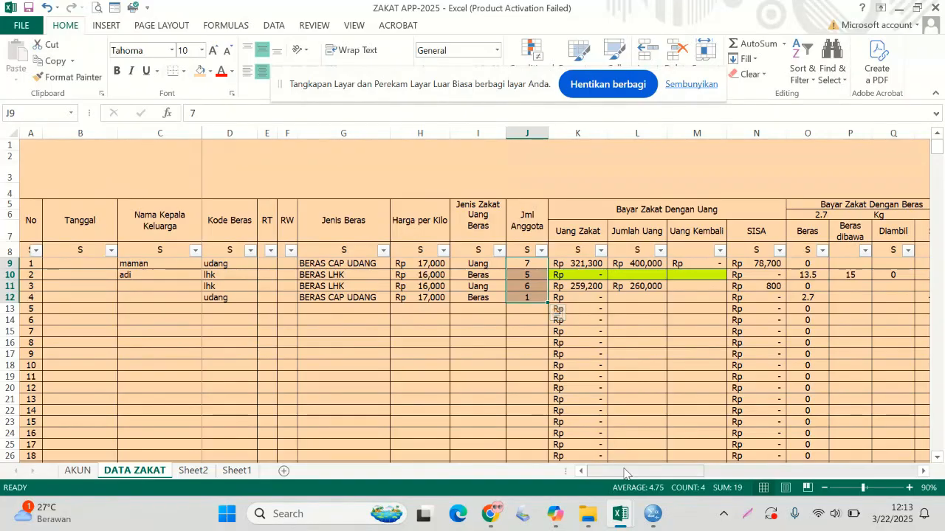
drag(625, 473, 710, 412)
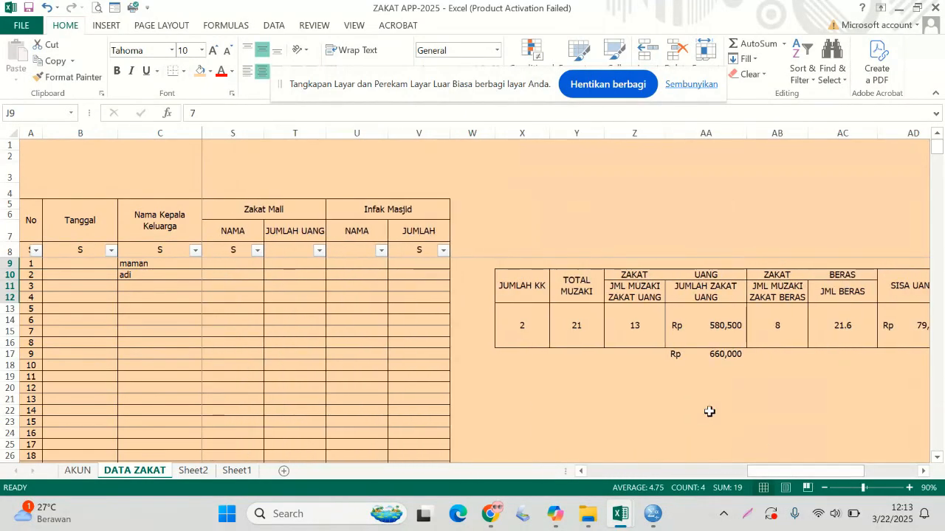
click(591, 325)
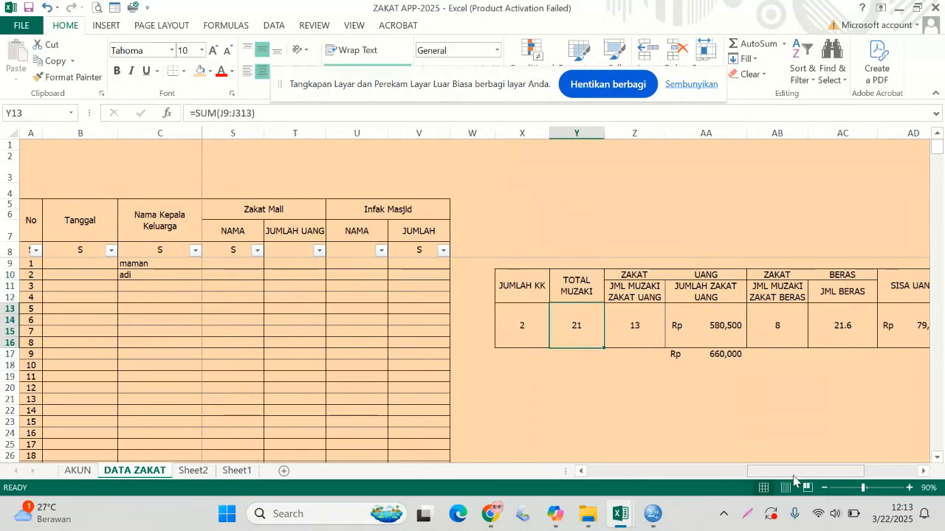
drag(756, 473, 576, 474)
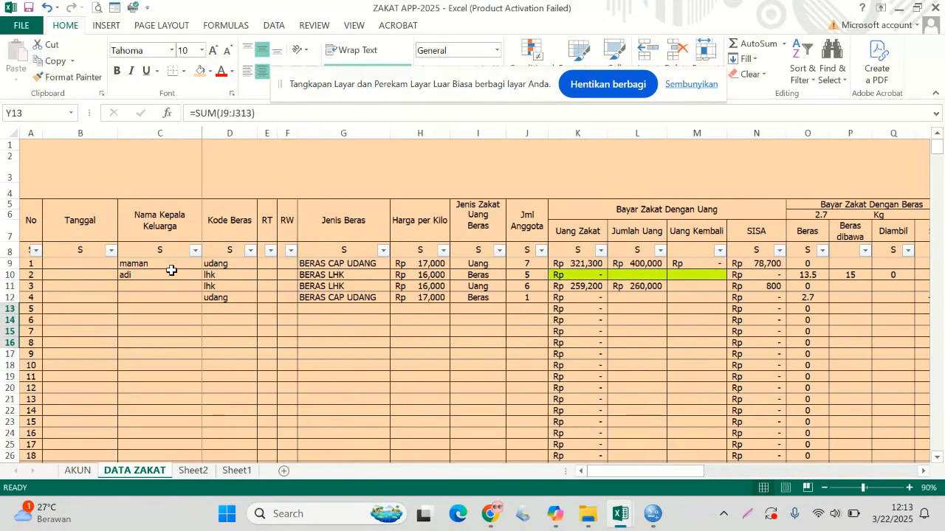
Enter the family heads' names for records 3 and 4 in C11 and C12
click(193, 286)
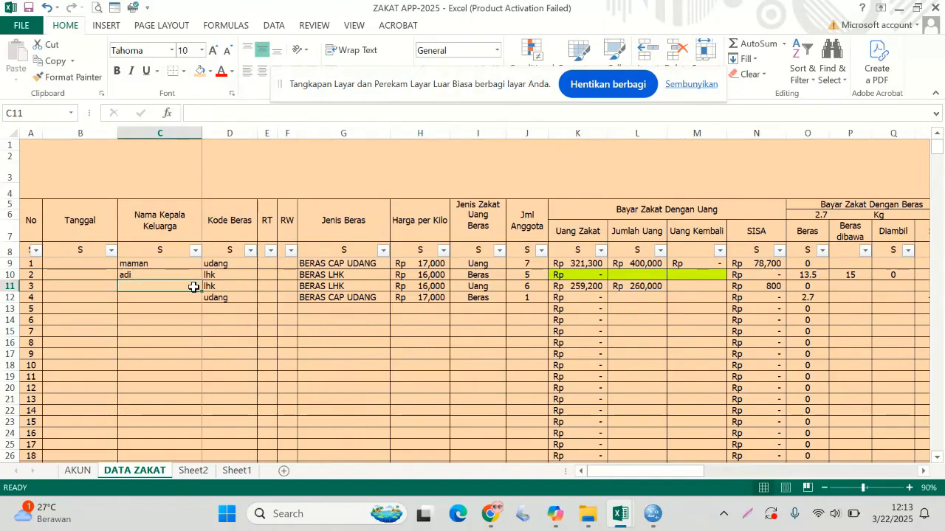
text(sas)
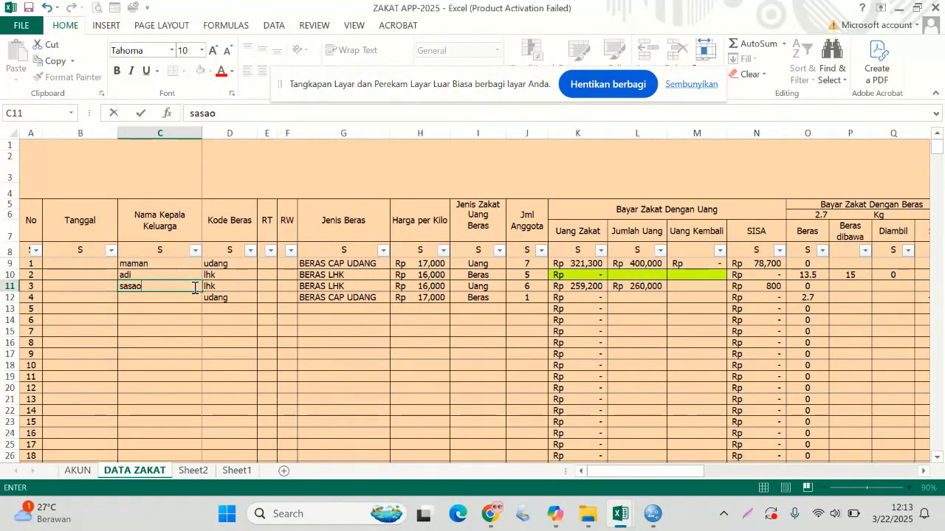
text(ak)
key(Return)
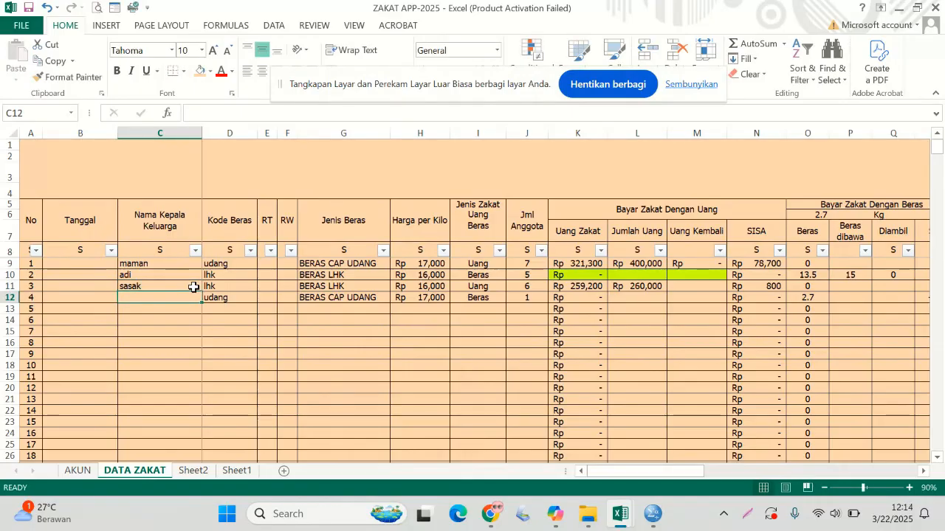
text(hendri)
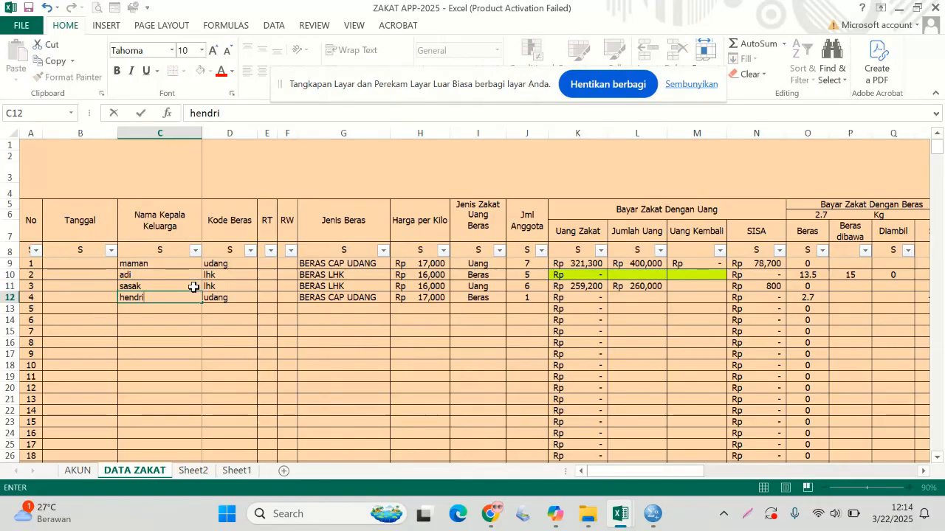
key(Return)
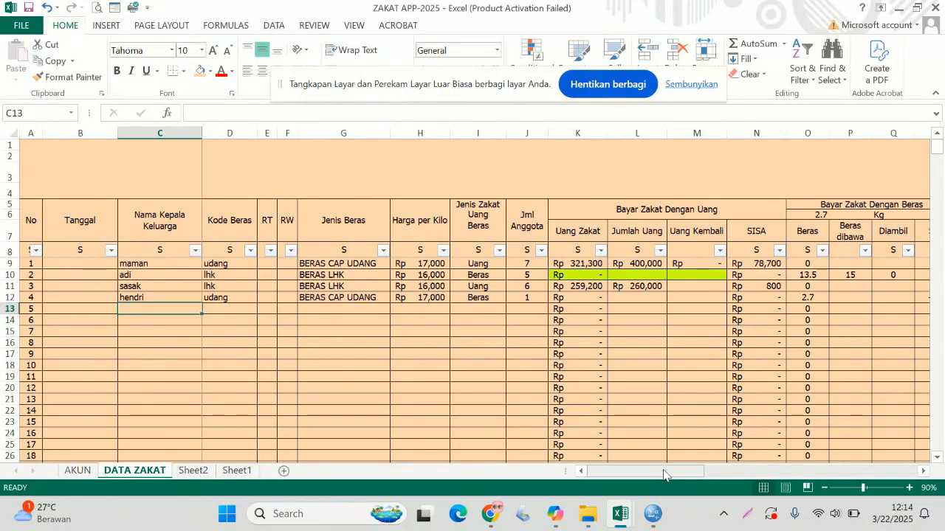
Examine the JUMLAH KK and TOTAL MUZAKI formulas in the summary and their source columns C and J
drag(662, 475, 826, 480)
click(526, 325)
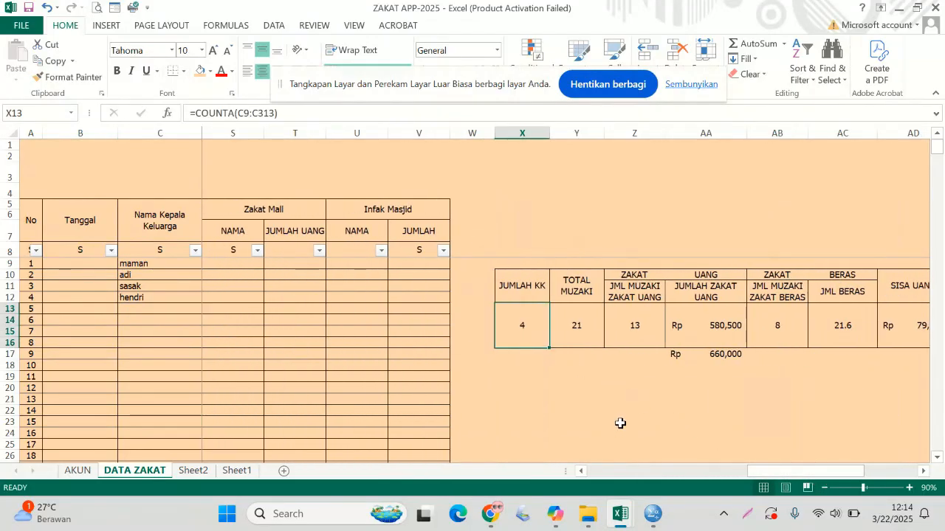
click(583, 340)
drag(794, 471, 601, 470)
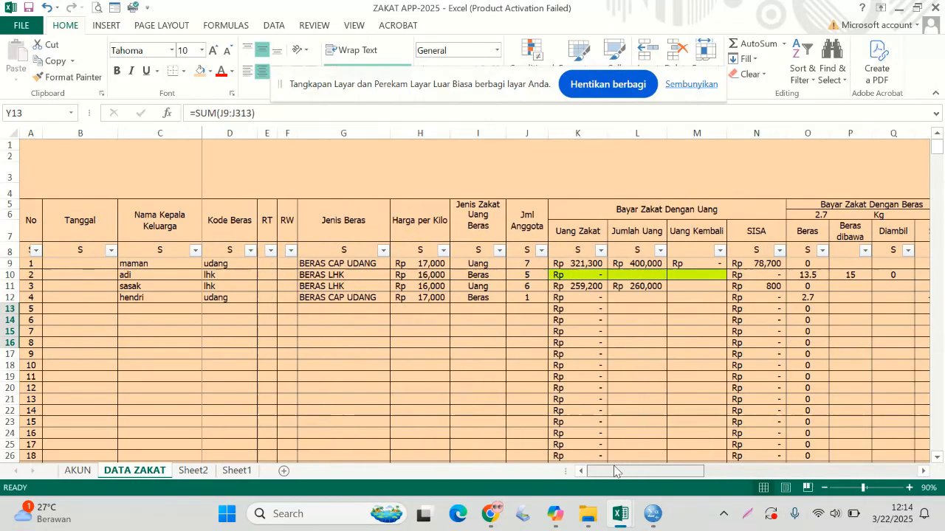
click(146, 134)
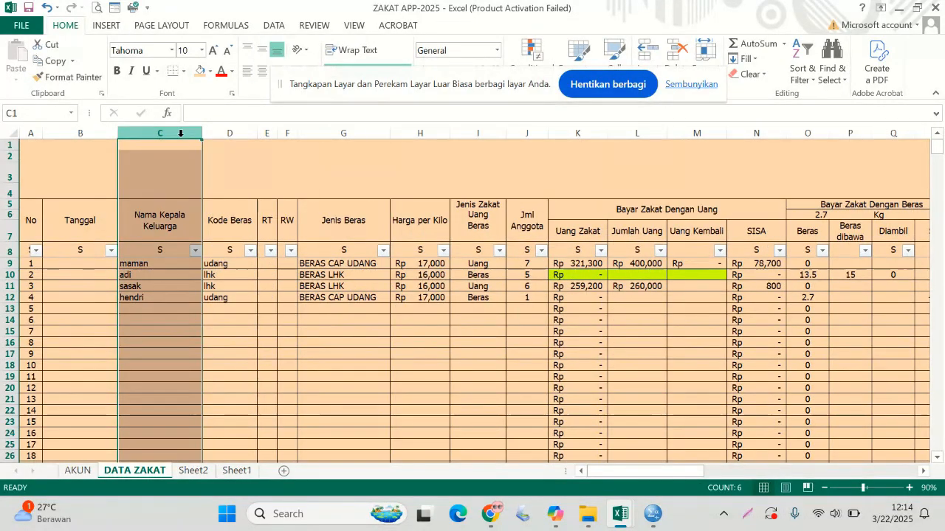
click(531, 134)
Examine the summary's ZAKAT UANG headings and the formulas for its muzaki count in Z13 and money total in AA13
drag(638, 470, 808, 459)
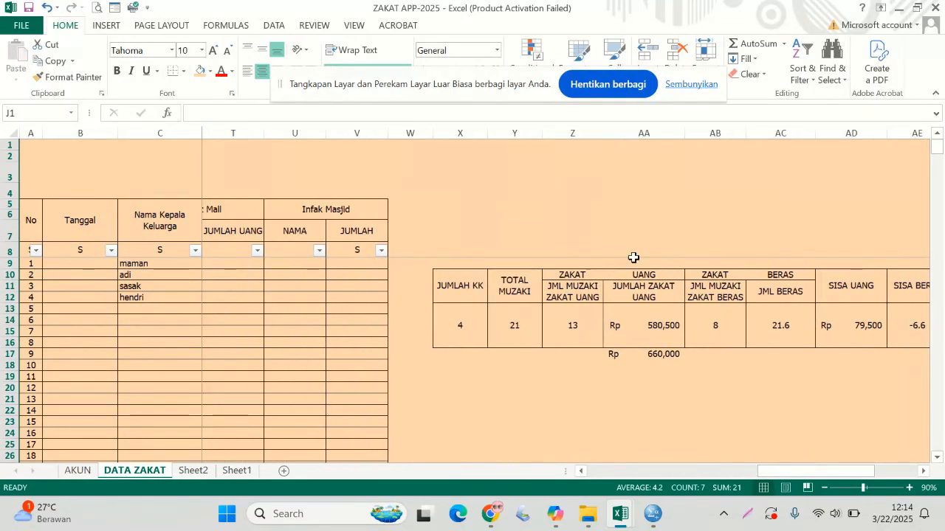
click(566, 278)
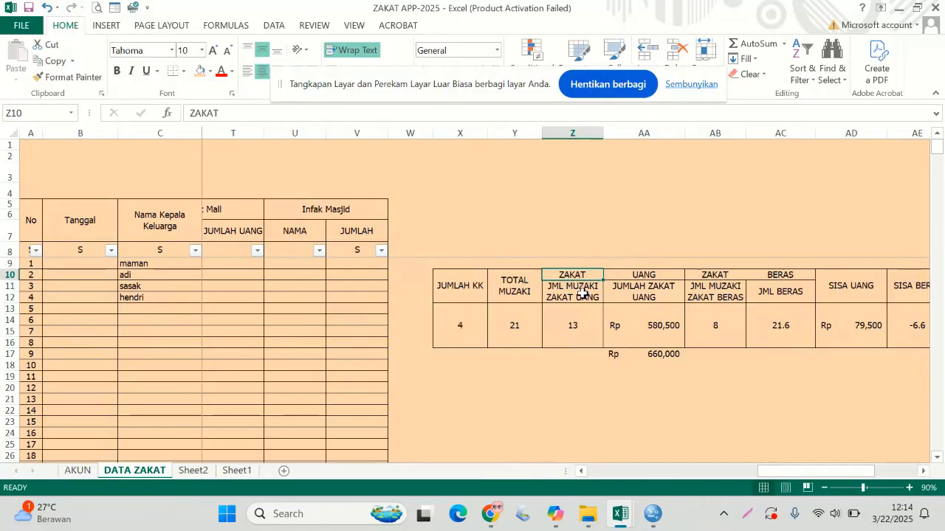
click(582, 294)
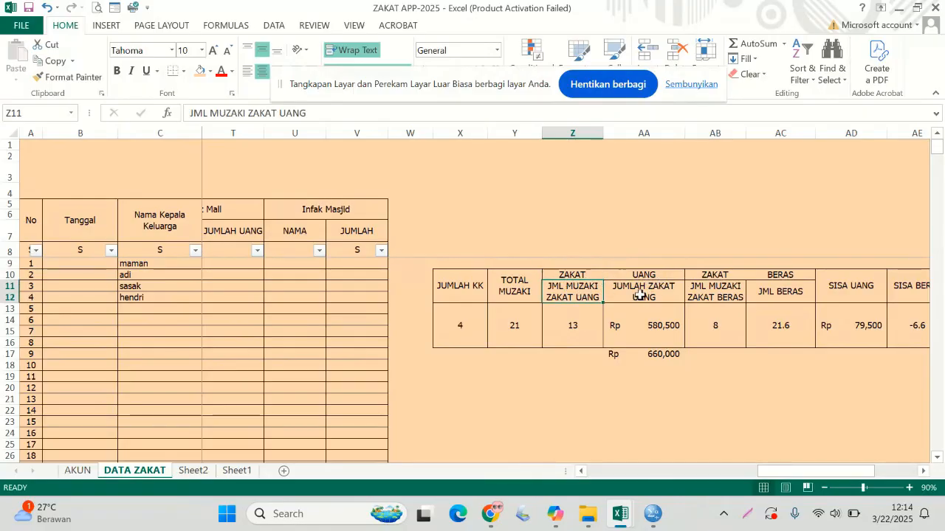
click(591, 326)
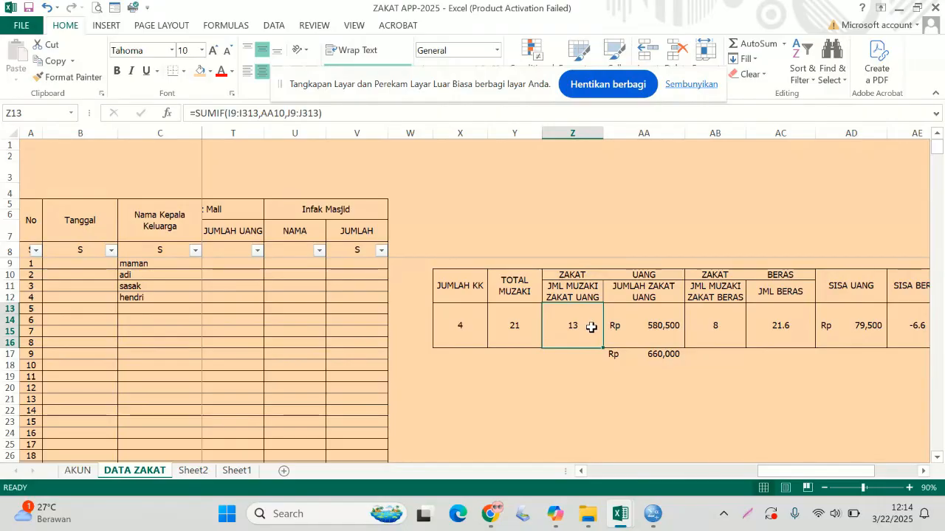
click(651, 335)
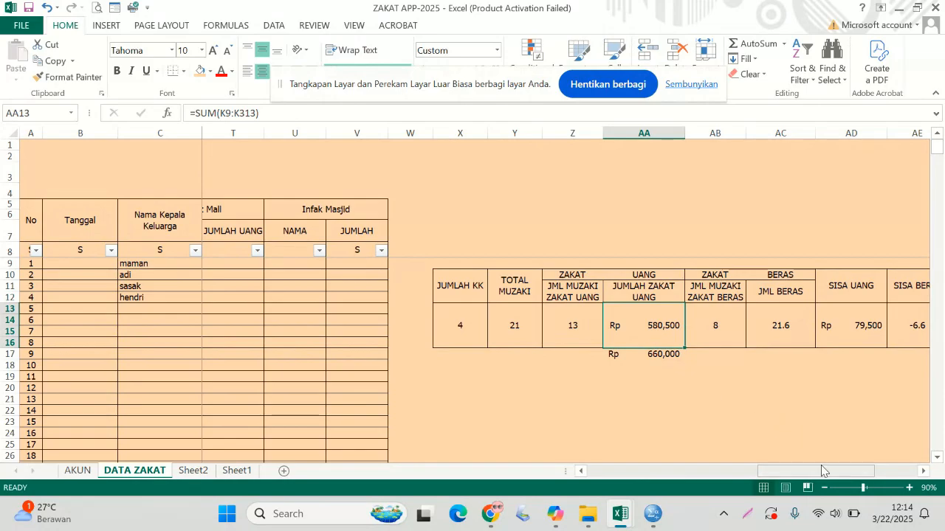
Examine the payment type, member count and Uang Zakat of the cash-paying records 1 and 3 in rows 9 and 11
drag(823, 473, 653, 480)
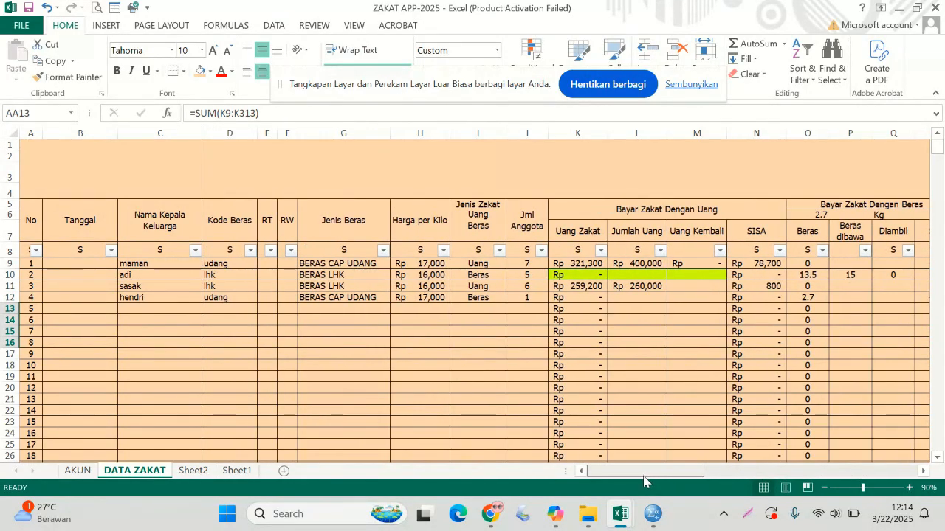
drag(486, 264, 587, 271)
drag(487, 286, 645, 299)
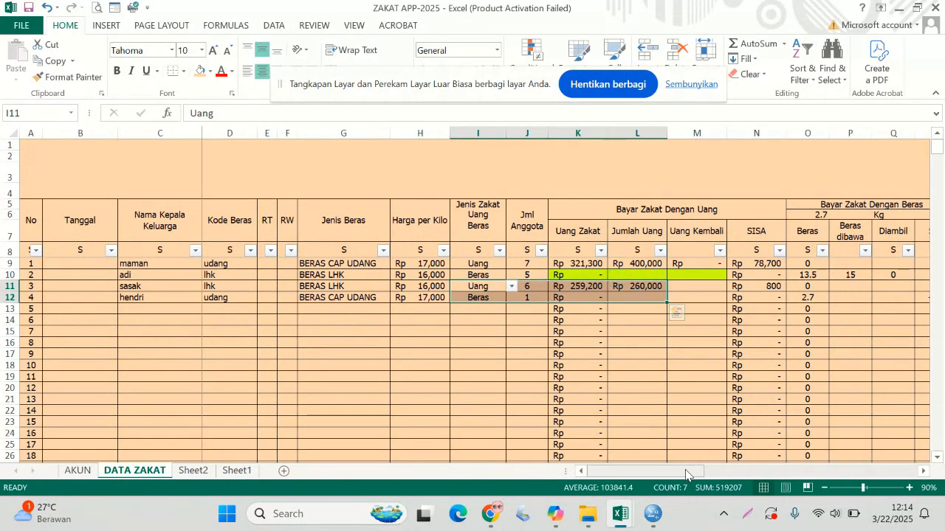
drag(685, 477, 648, 487)
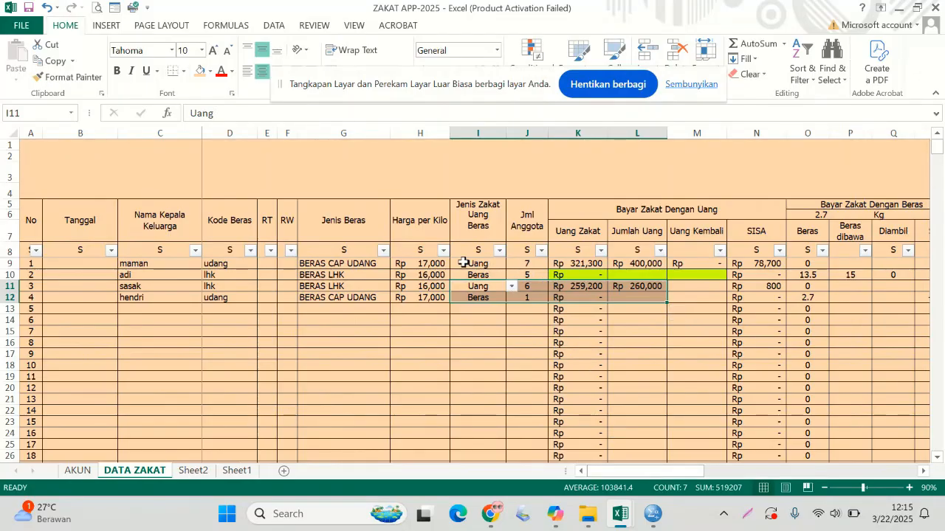
drag(492, 262, 552, 263)
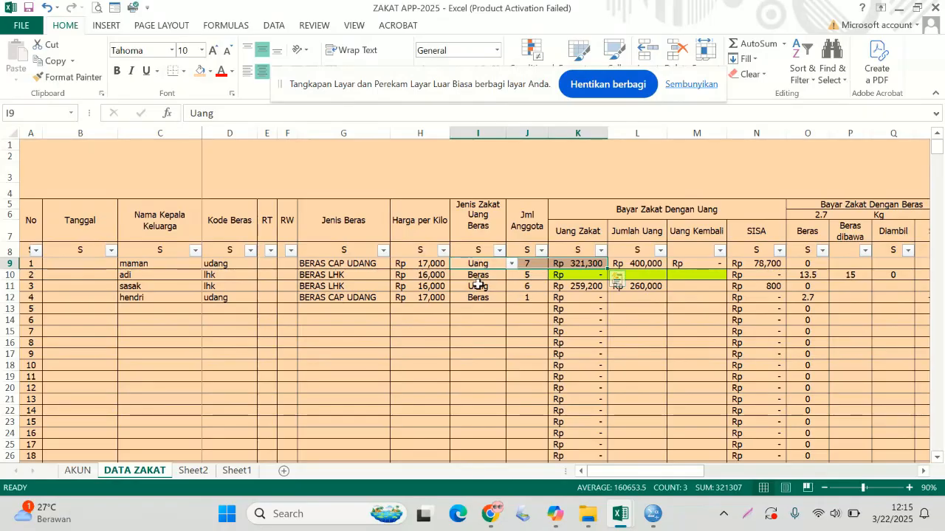
drag(480, 286, 525, 286)
text(Uang	6)
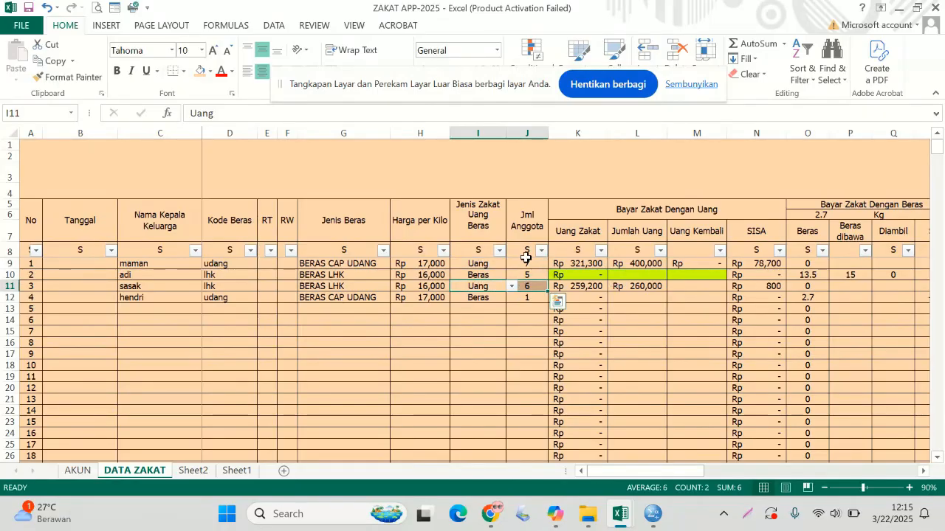
click(527, 262)
click(532, 285)
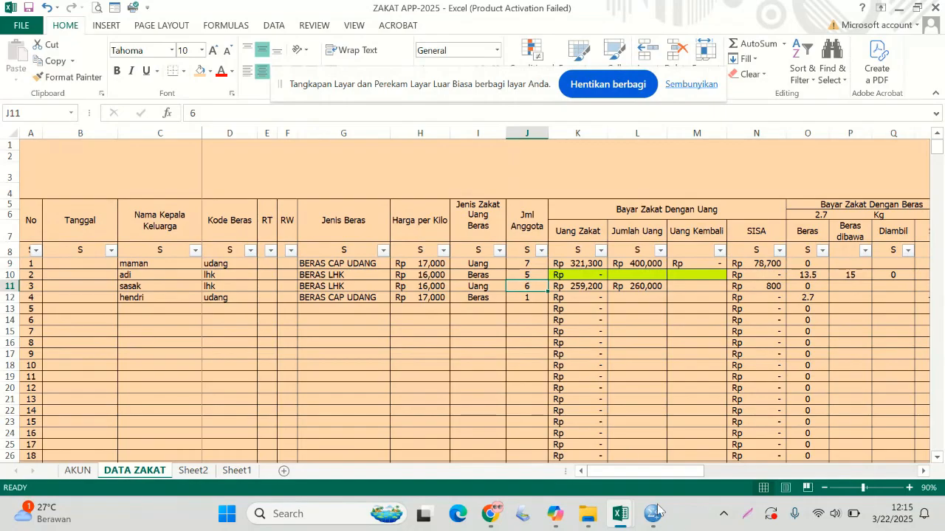
Compare the summary's cash formulas in Z13 and AA13 with the JML MUZAKI ZAKAT BERAS formula in AB13
mouse_move(657, 510)
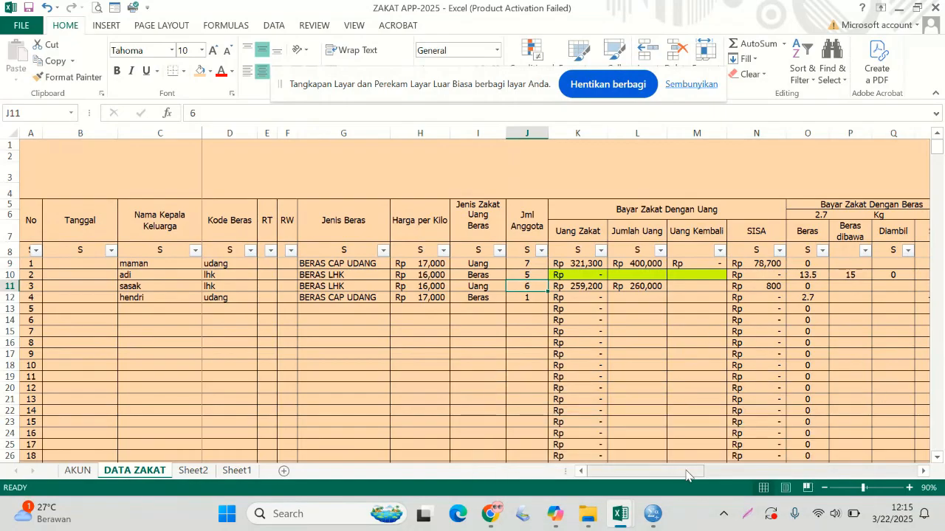
drag(689, 472, 827, 470)
click(724, 327)
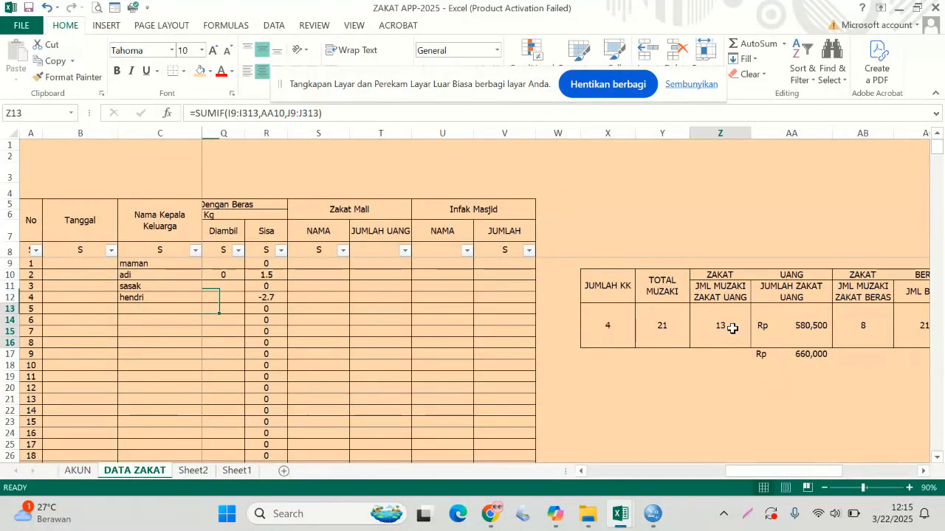
click(800, 326)
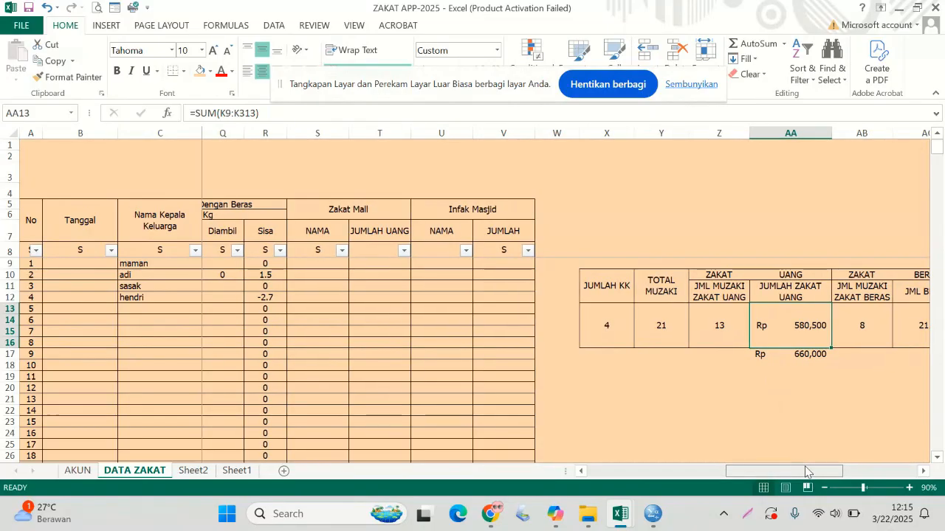
drag(793, 471, 838, 465)
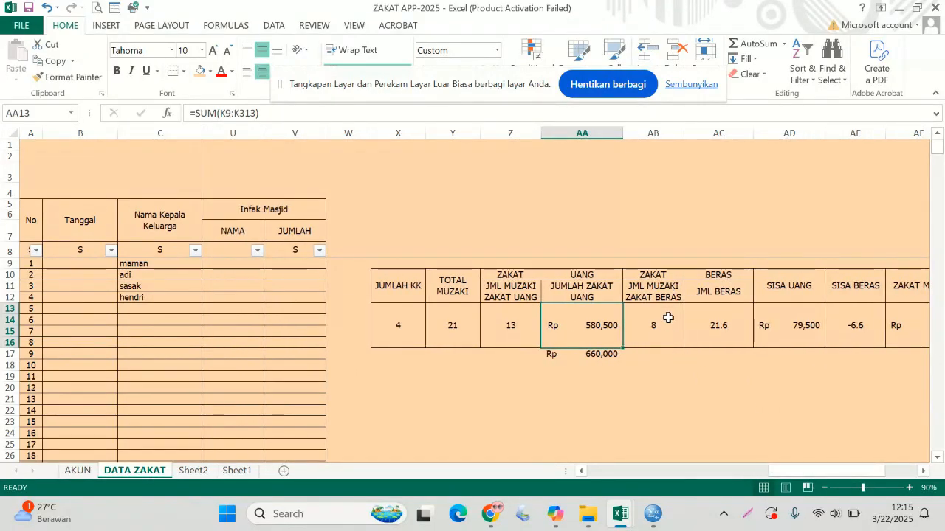
click(665, 324)
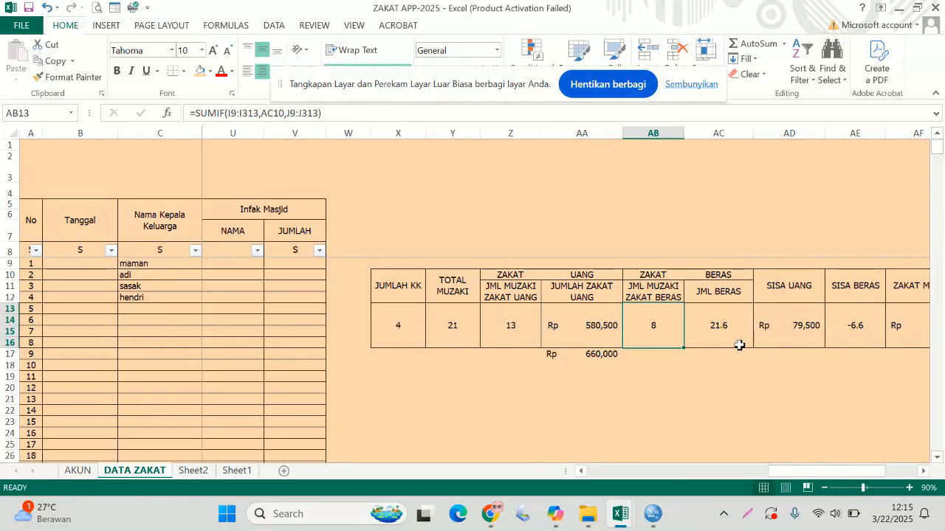
Examine the Beras amounts of records 2 and 4 in O10 and O12 and record 4's Beras dibawa cell P12
drag(812, 471, 630, 476)
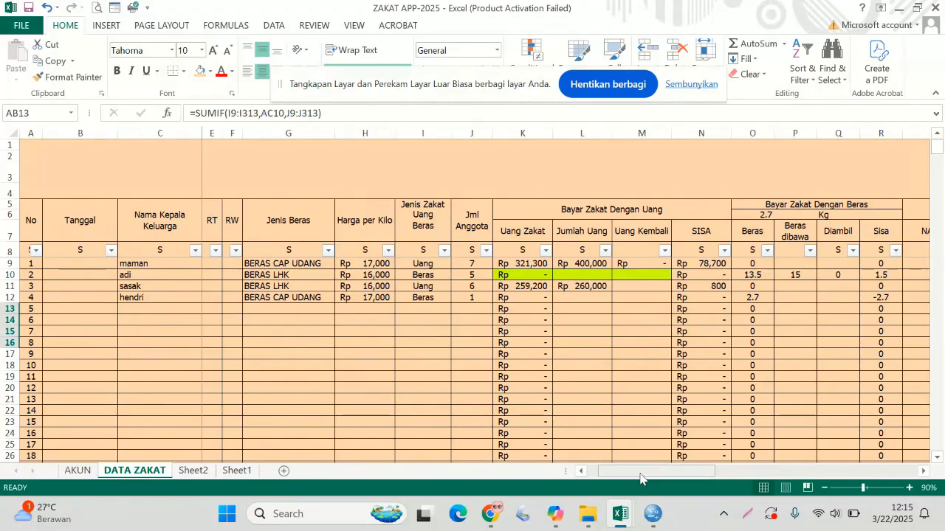
drag(640, 479, 613, 453)
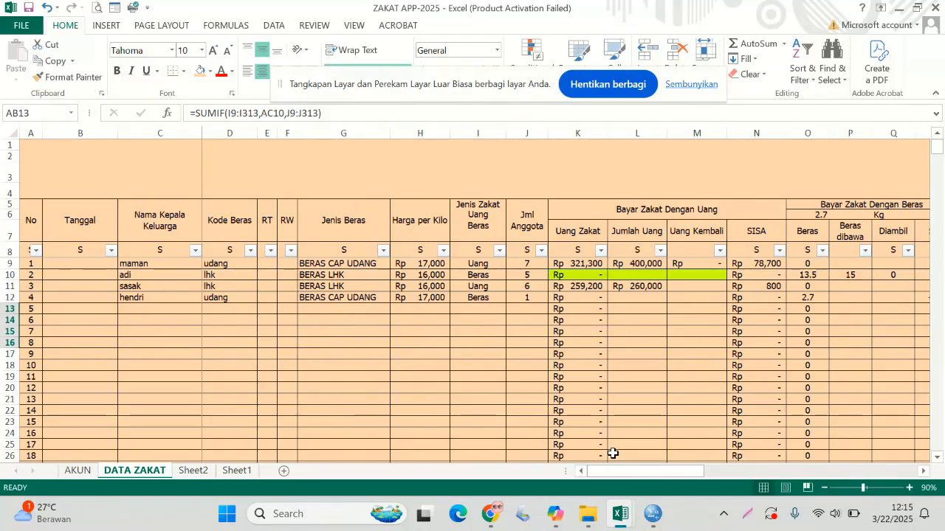
click(808, 274)
click(809, 298)
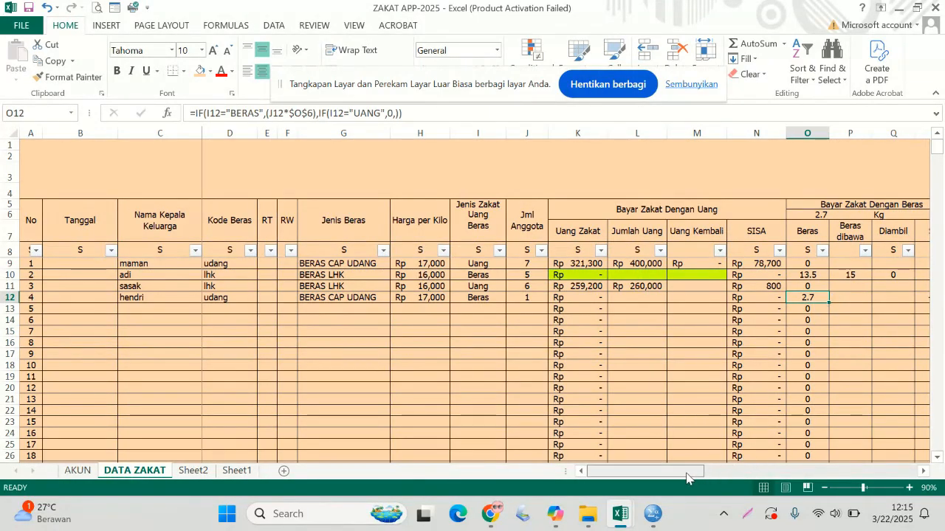
drag(686, 478, 776, 488)
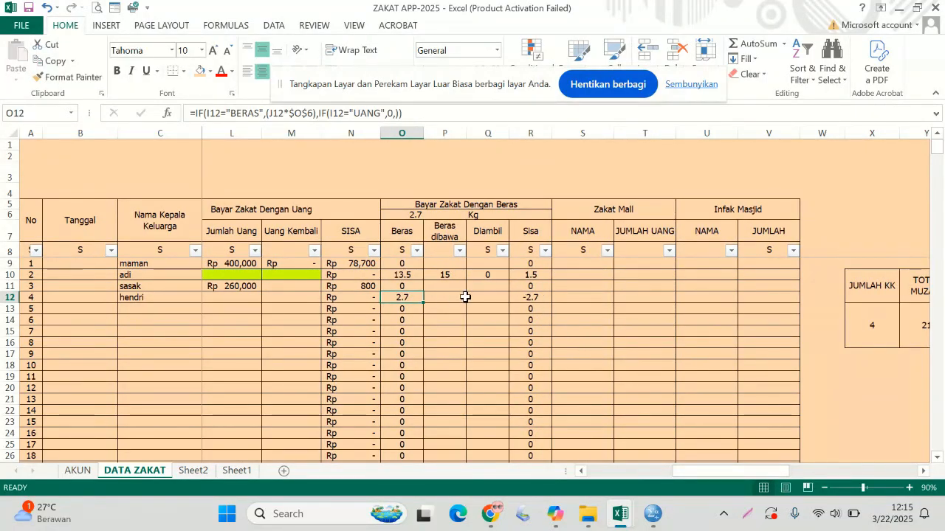
click(441, 297)
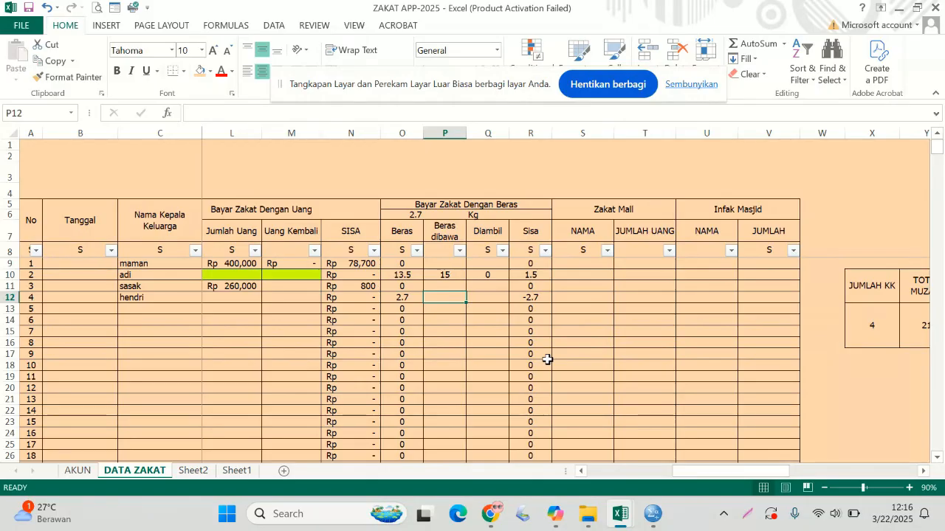
Record 3 kg as Beras dibawa and 0 as Diambil for record 4 in row 12
text(3)
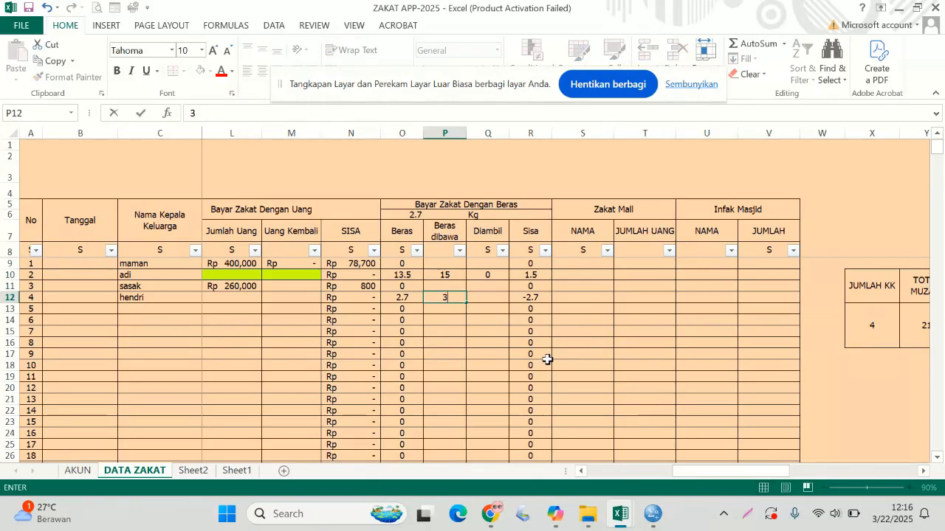
key(Tab)
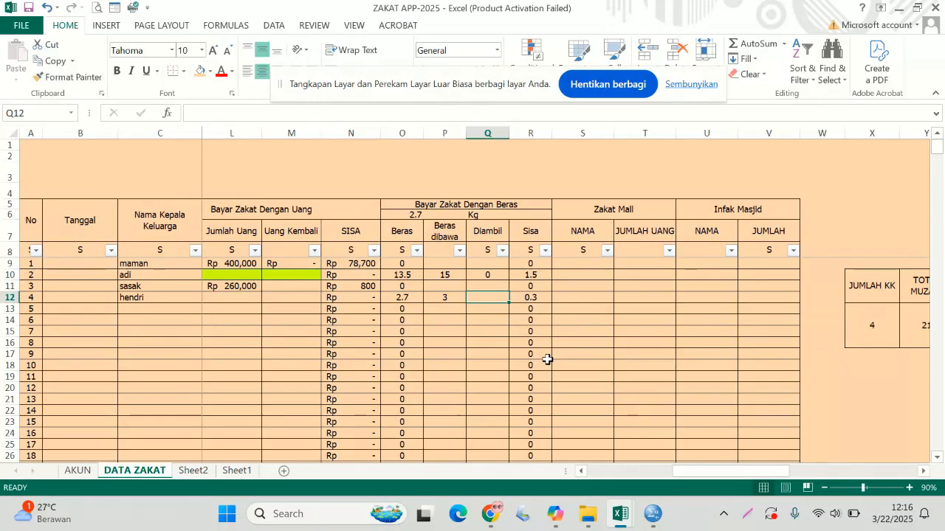
text(0)
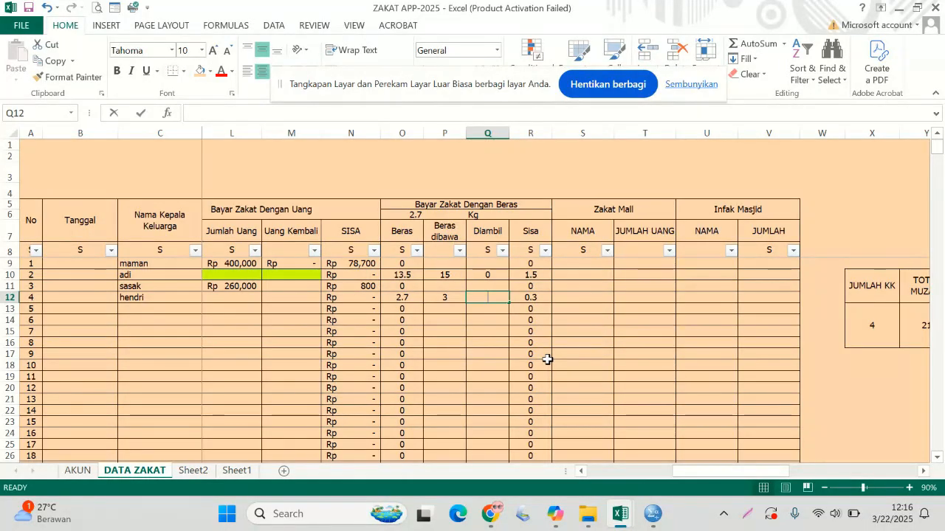
key(Tab)
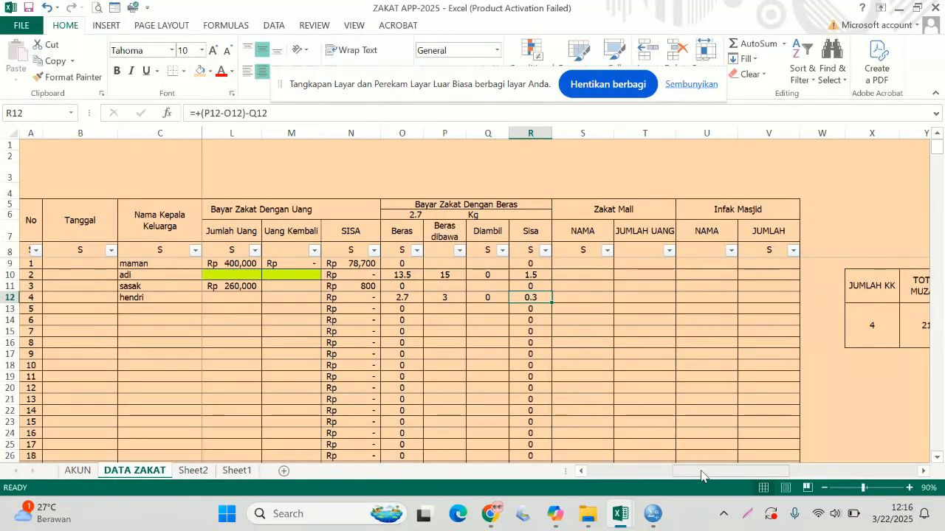
Examine the payment entry cells: Beras dibawa and Diambil in P10:Q12, and Jumlah Uang and Uang Kembali in L9:M13
drag(706, 475, 619, 473)
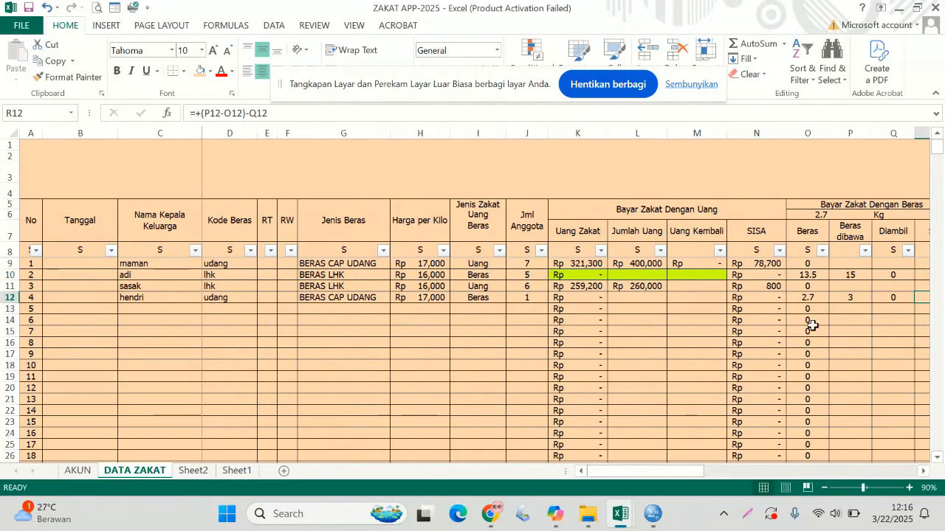
click(849, 299)
drag(851, 274, 890, 302)
click(628, 264)
drag(628, 264, 694, 310)
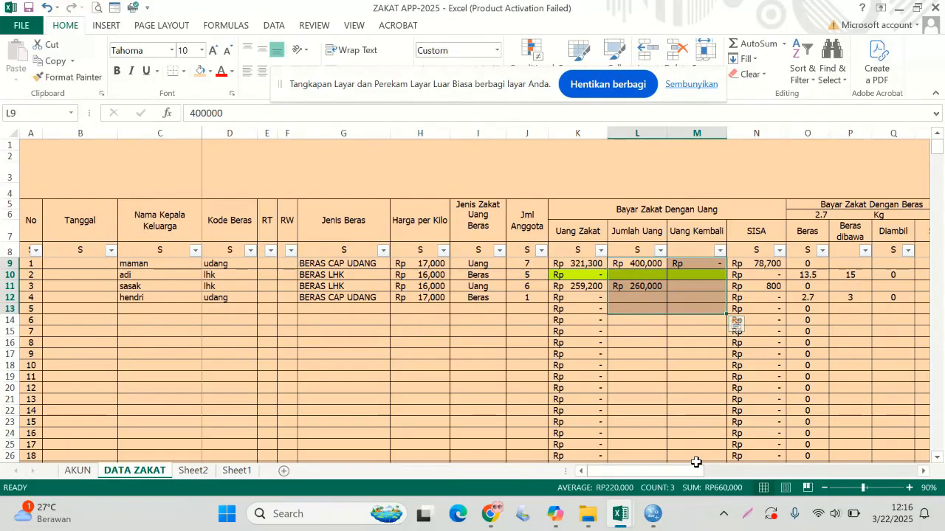
Examine the leftover formulas in R11 and N12, the Beras formula in O11, and the rice headings from Beras to Sisa
drag(696, 471, 747, 473)
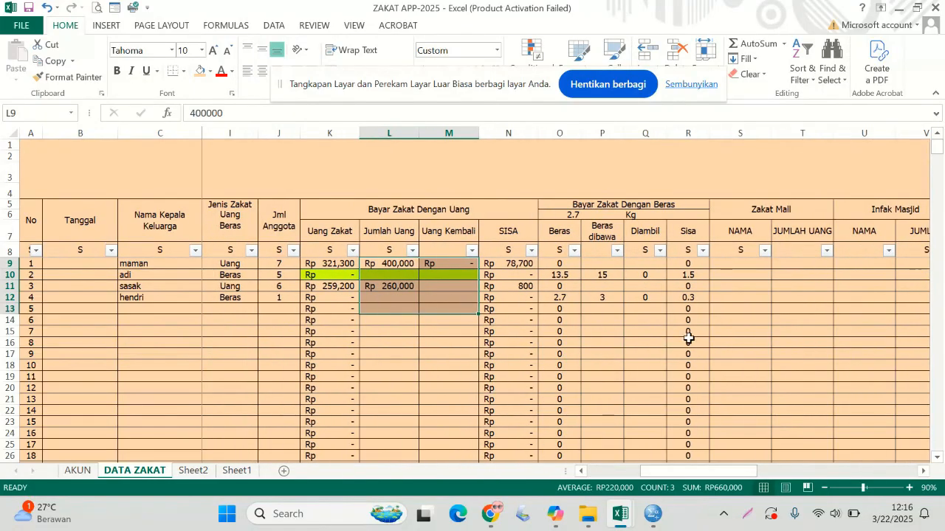
click(687, 290)
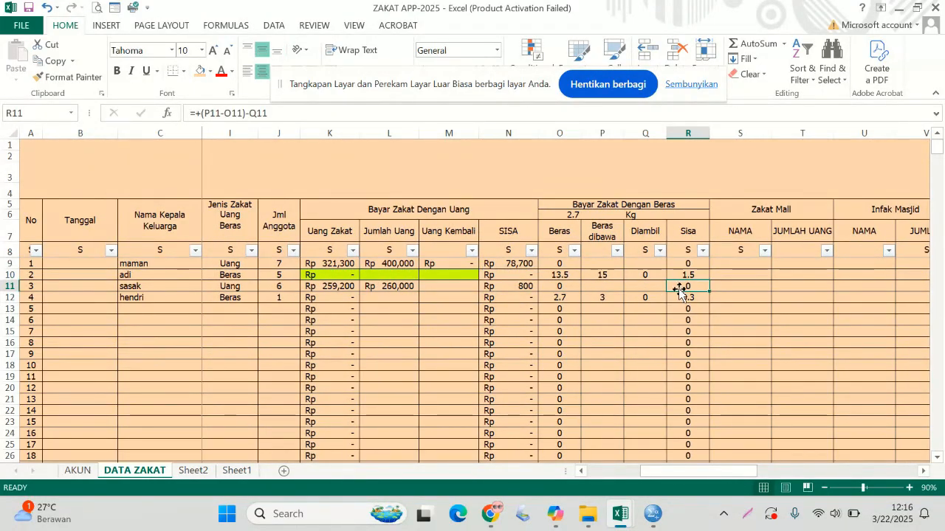
click(568, 295)
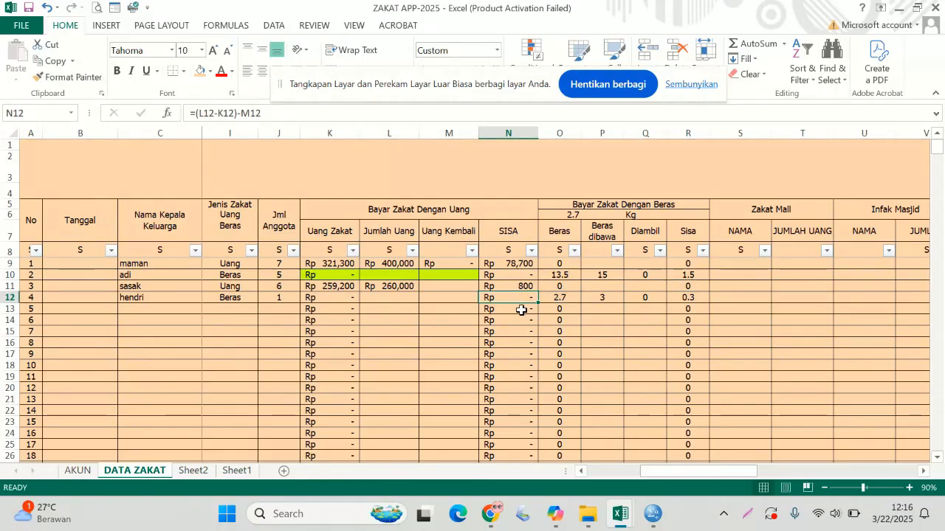
click(567, 285)
drag(567, 281, 569, 326)
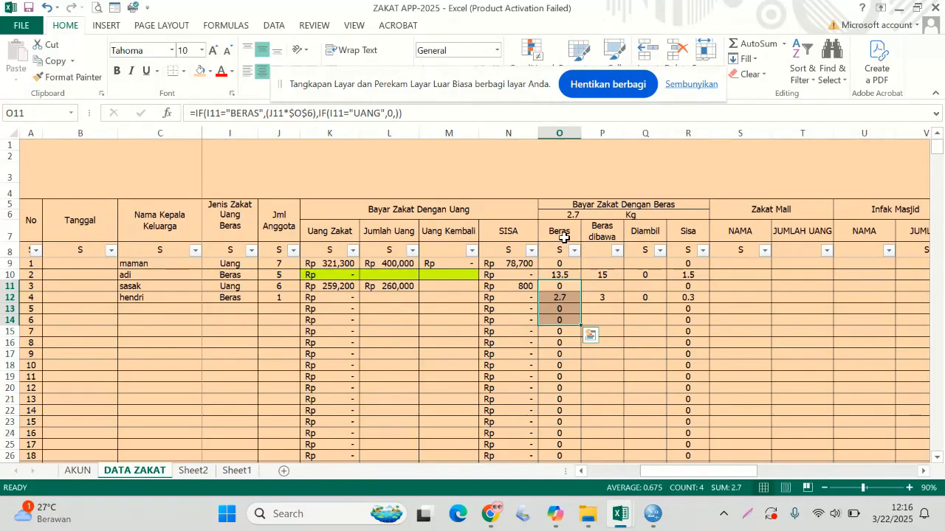
drag(560, 232, 689, 236)
Trace the summary's SISA UANG formula in AD13 back to the SISA column N under Bayar Zakat Dengan Uang
click(793, 471)
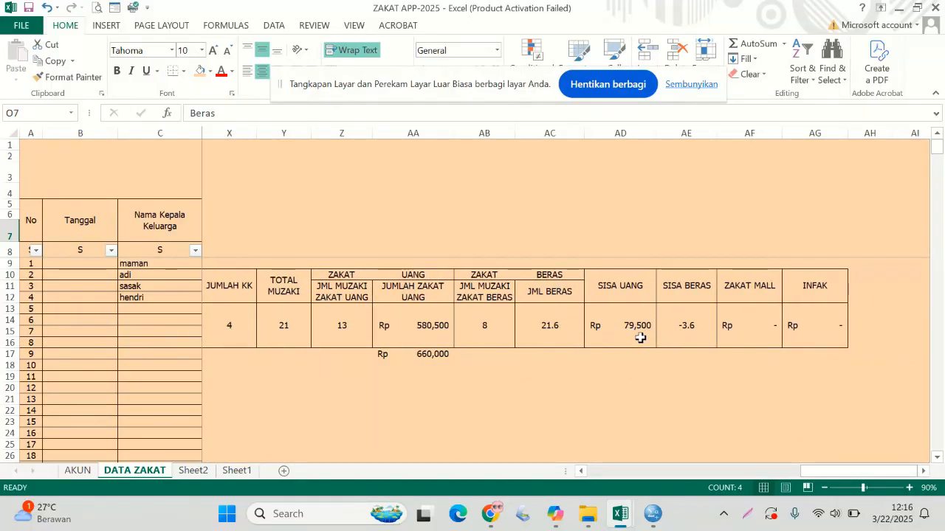
mouse_move(632, 322)
mouse_down()
mouse_move(632, 244)
mouse_move(630, 327)
mouse_up()
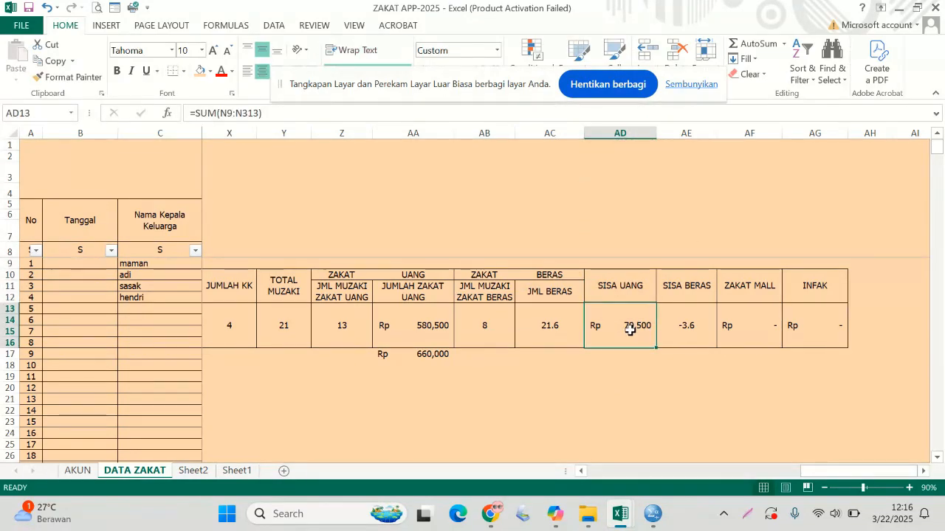
click(419, 334)
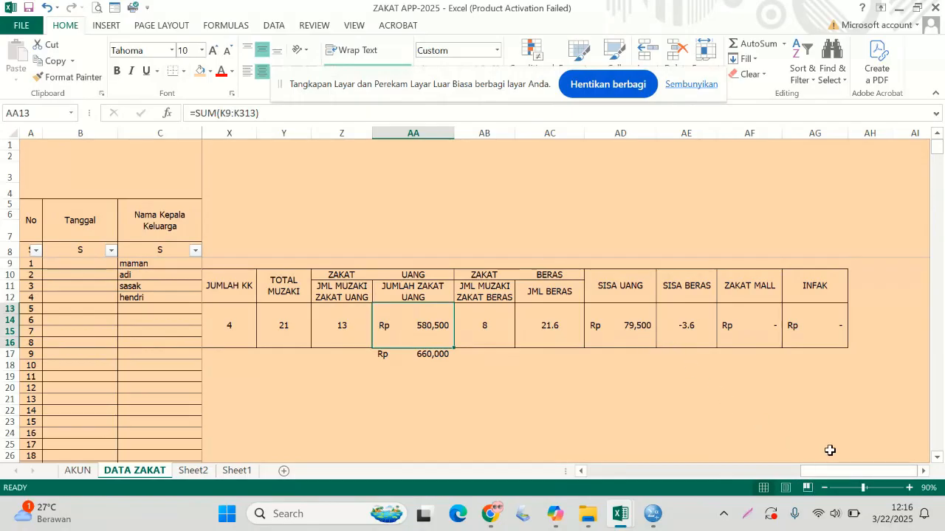
drag(854, 472, 675, 476)
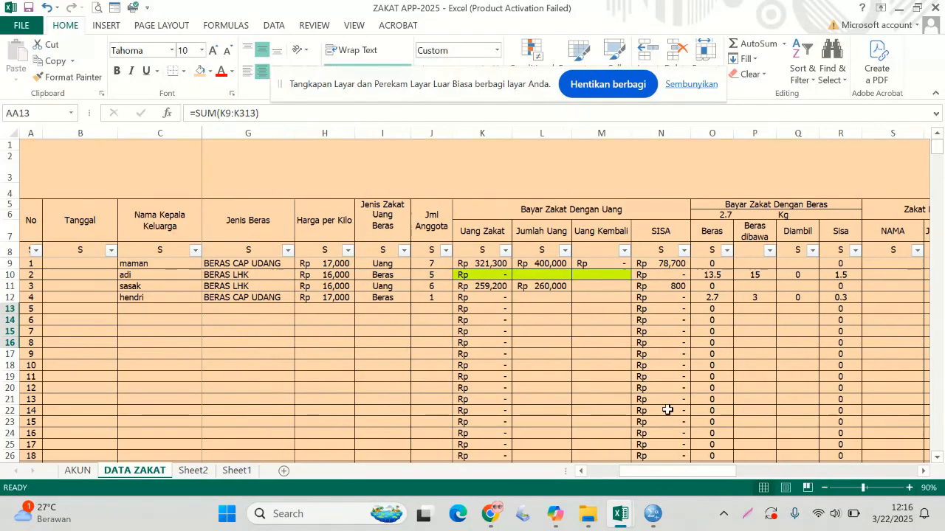
click(670, 207)
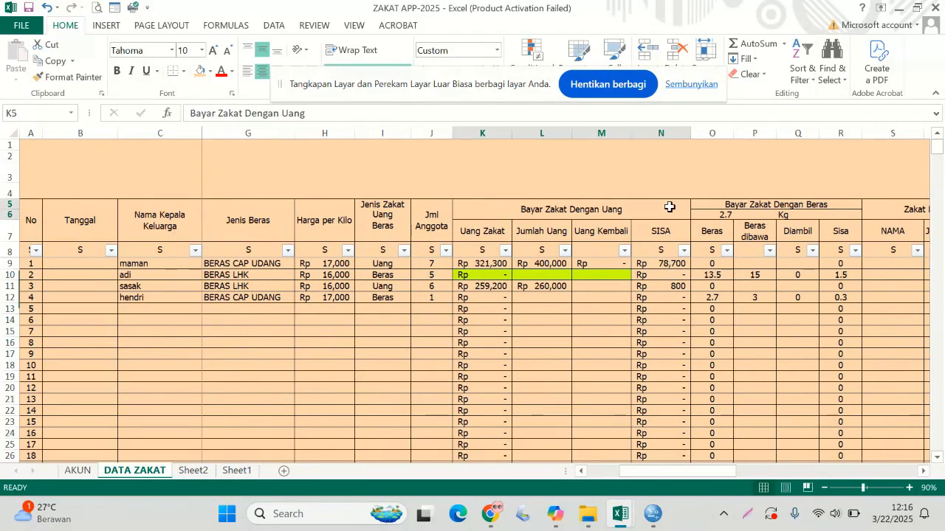
click(662, 133)
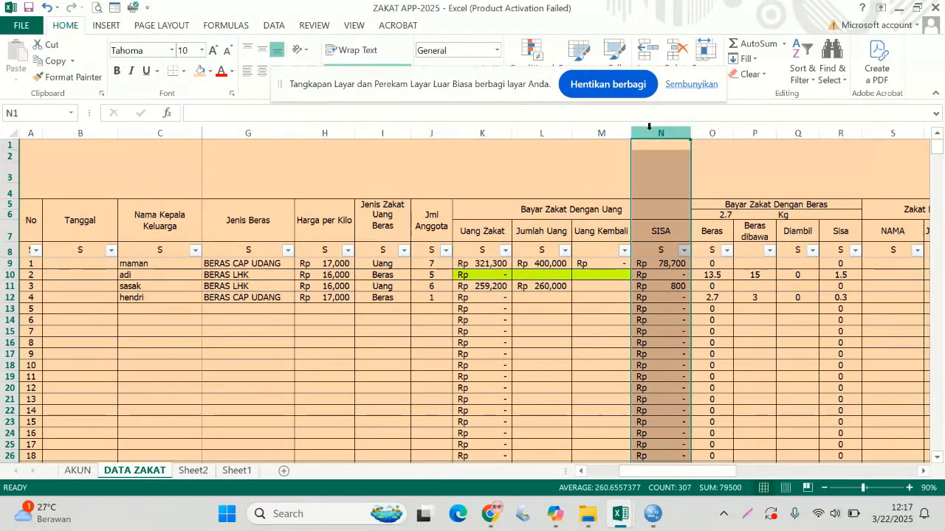
click(674, 311)
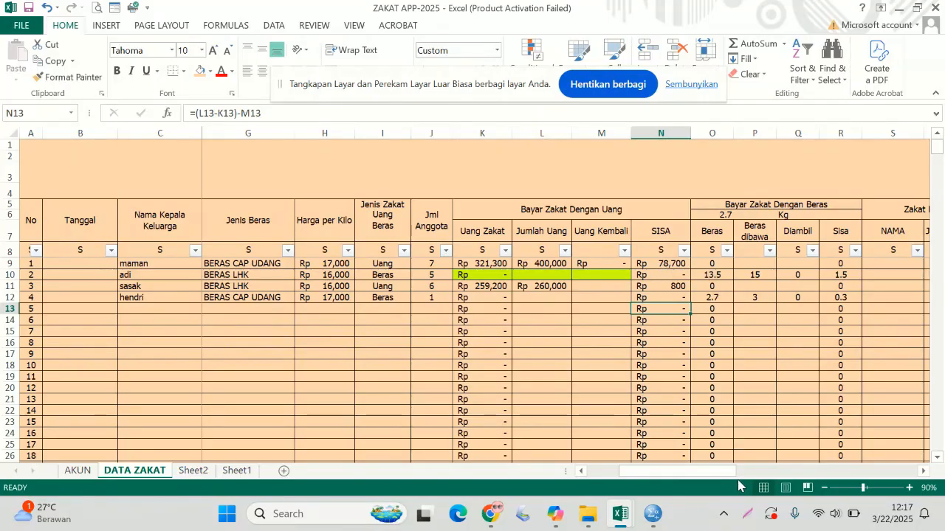
Compare the summary's SISA UANG in AD13 and JUMLAH ZAKAT UANG in AA13 with the combined total formula in AA17
click(709, 461)
drag(714, 470, 860, 475)
click(743, 335)
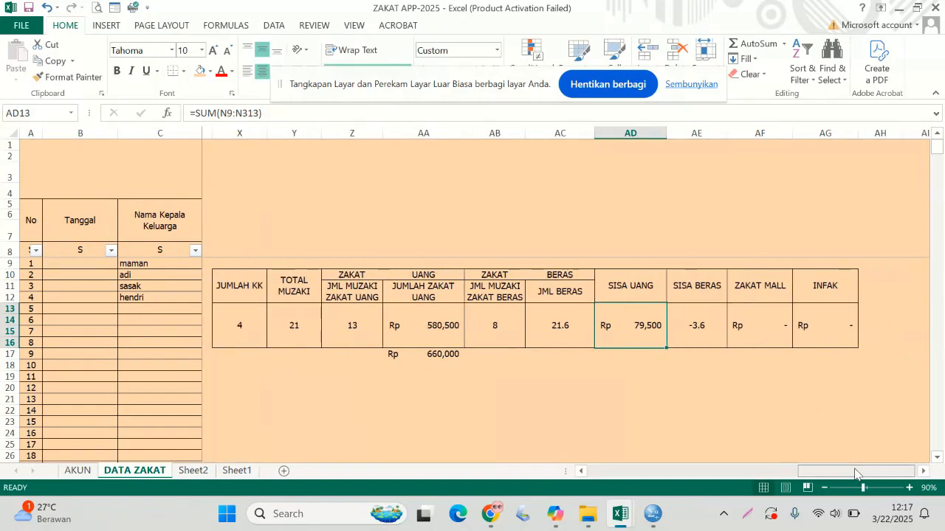
click(435, 357)
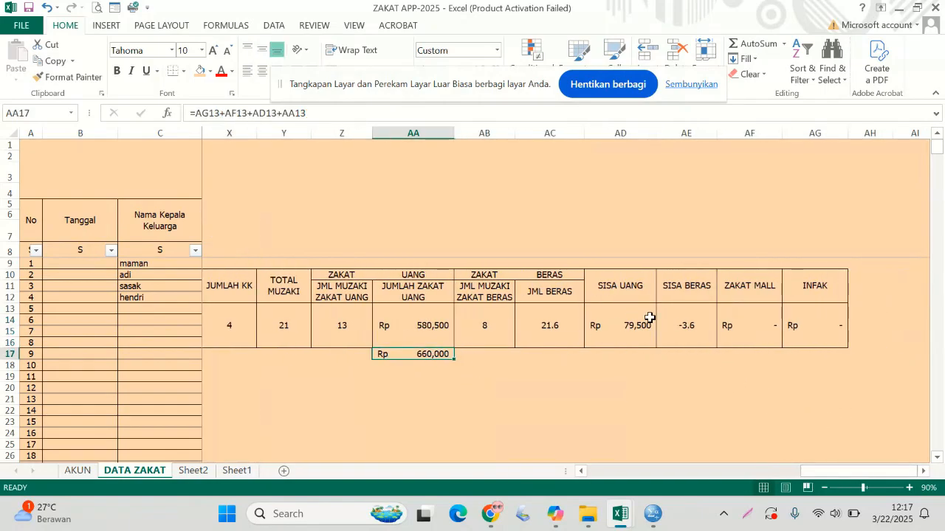
click(402, 330)
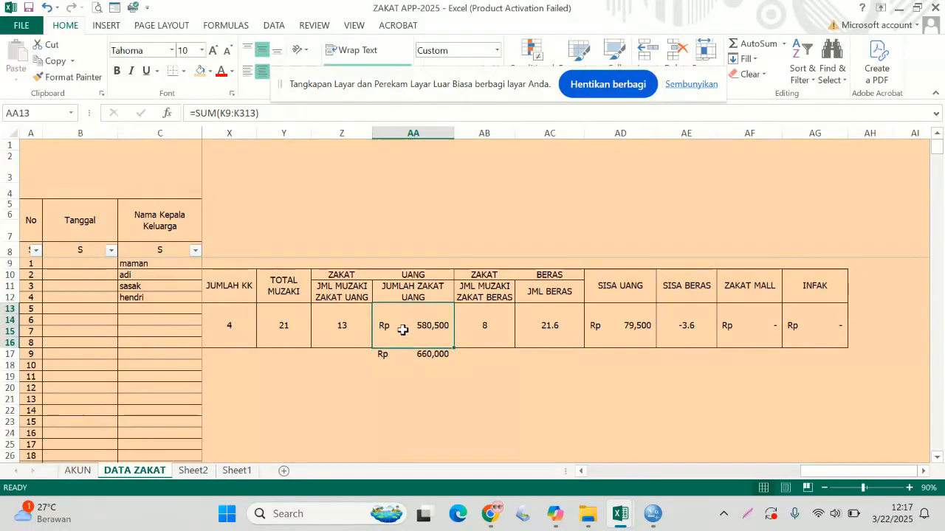
click(632, 334)
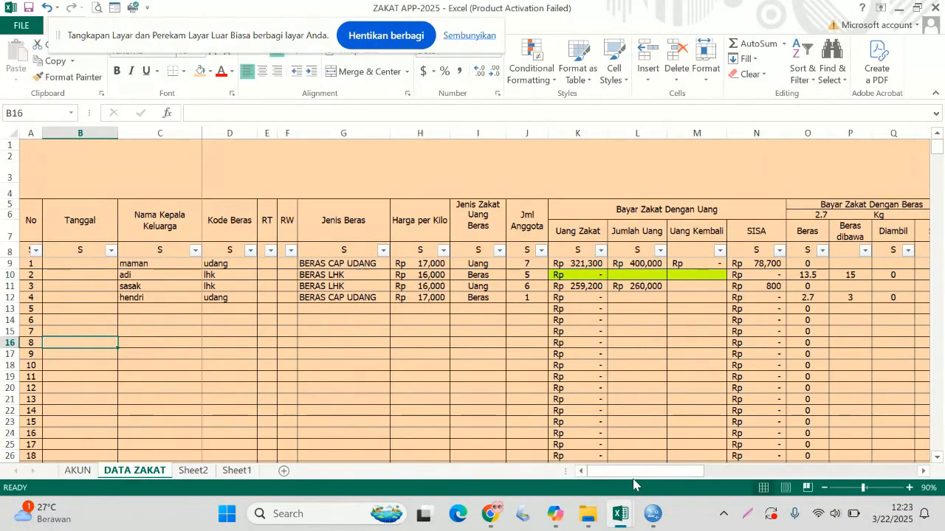
Enter the date 23 maret 2025 in the Tanggal column for record 8 in B16
mouse_move(635, 471)
mouse_down()
mouse_move(742, 468)
mouse_move(635, 468)
mouse_up()
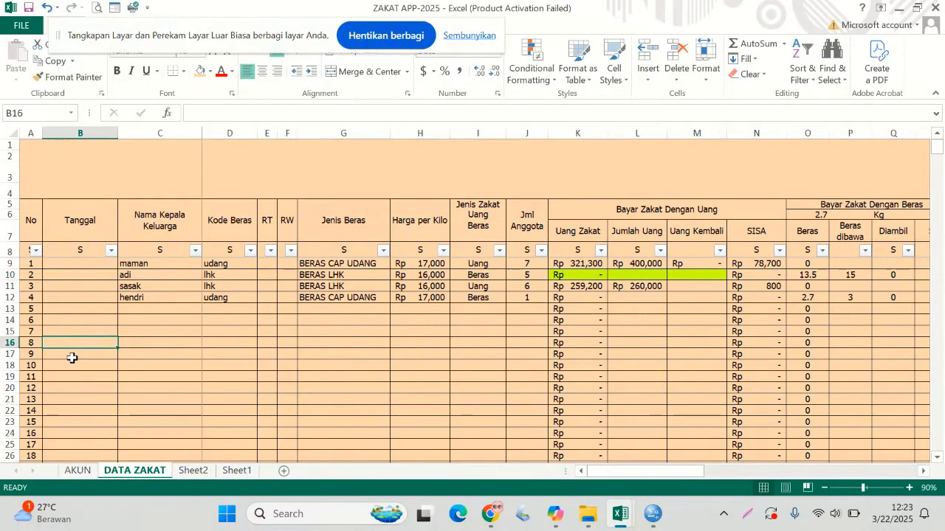
key(ctrl+semicolon)
text(23 mar)
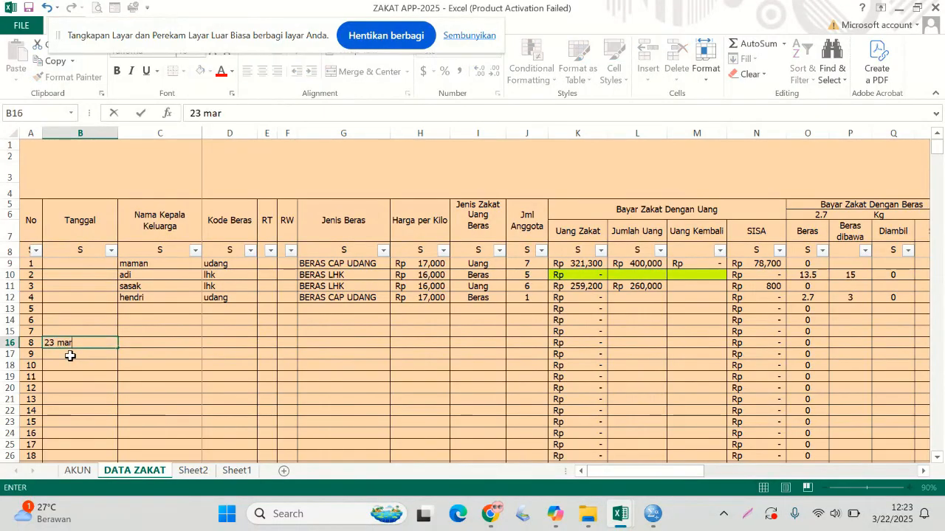
text(et 2025)
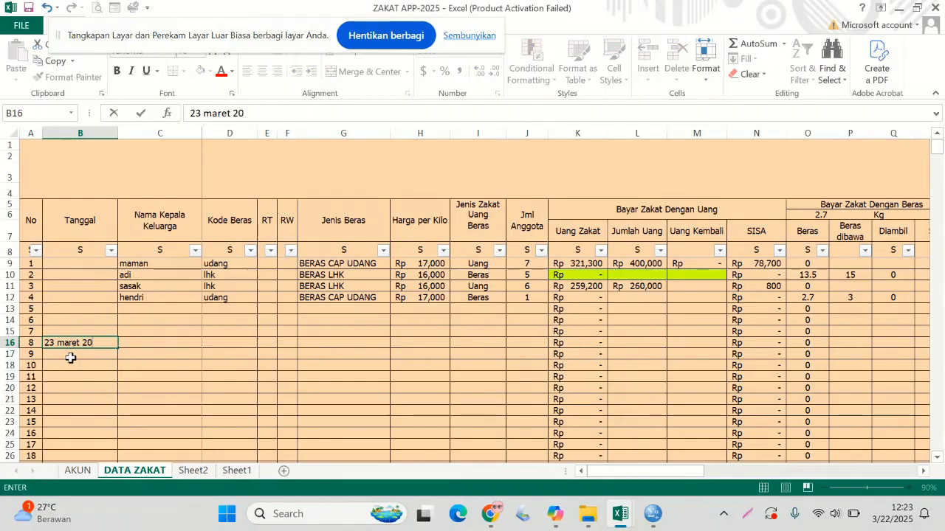
key(Tab)
Enter the payer's name under Zakat Mall NAMA for record 8 in S16
key(Tab)
key(Tab)
key(Tab)
key(Tab)
key(Tab)
key(Tab)
key(Tab)
key(Tab)
key(Tab)
key(Tab)
key(Tab)
key(Tab)
key(Tab)
key(Tab)
key(Tab)
key(Tab)
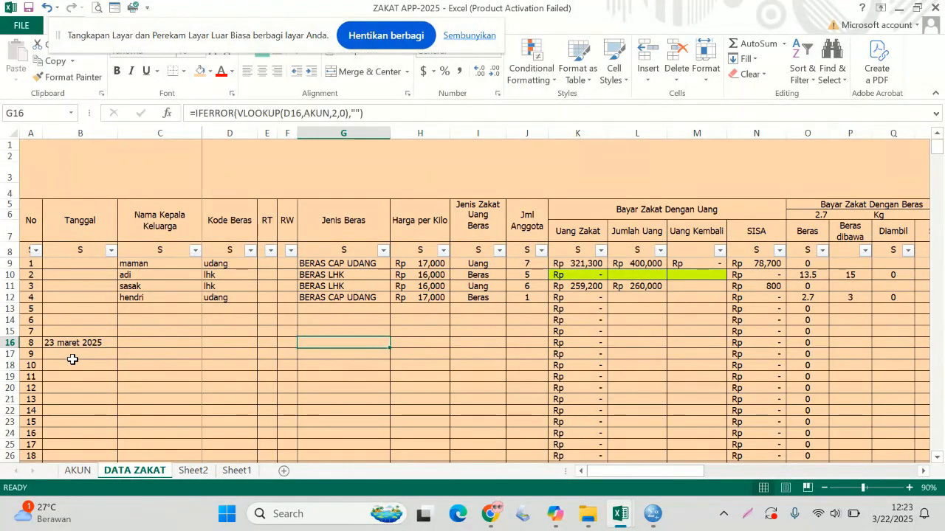
key(Tab)
key(Tab)
key(Tab)
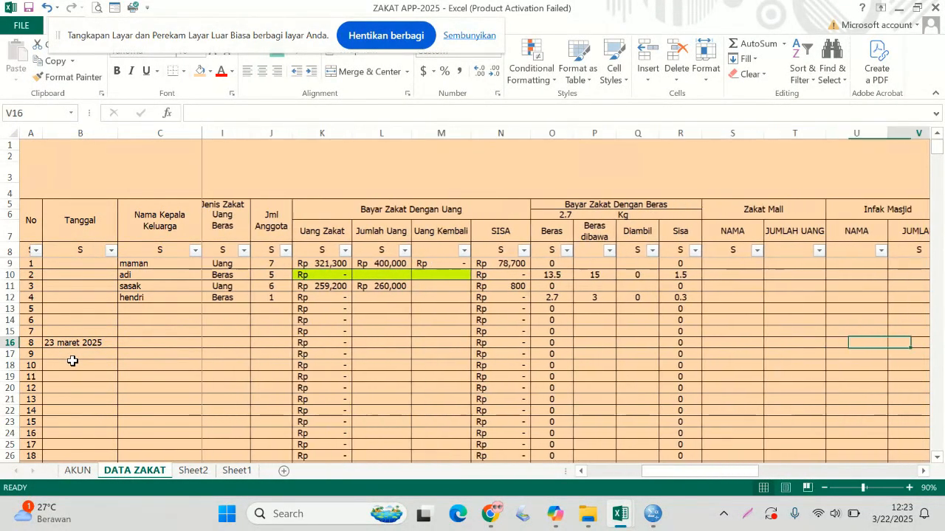
key(shift+Tab)
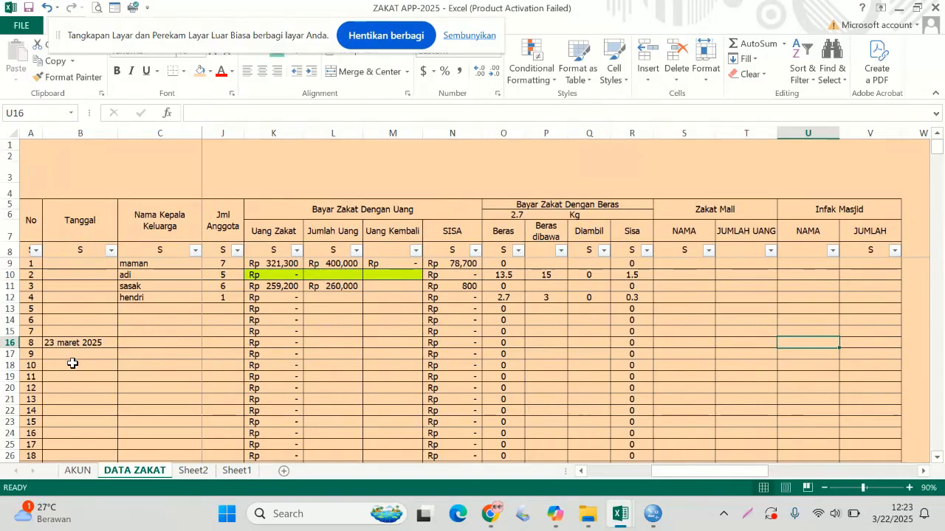
key(Left)
key(Left)
text(h)
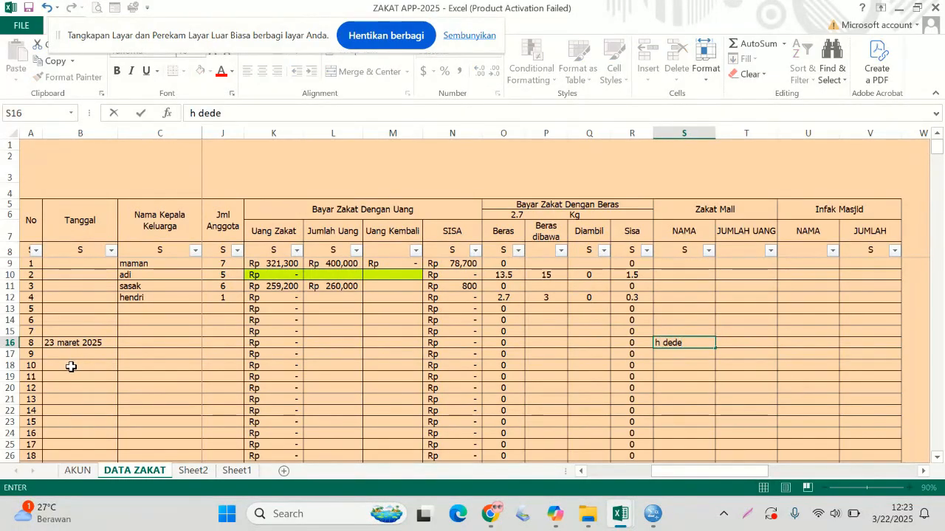
text( deden)
key(Tab)
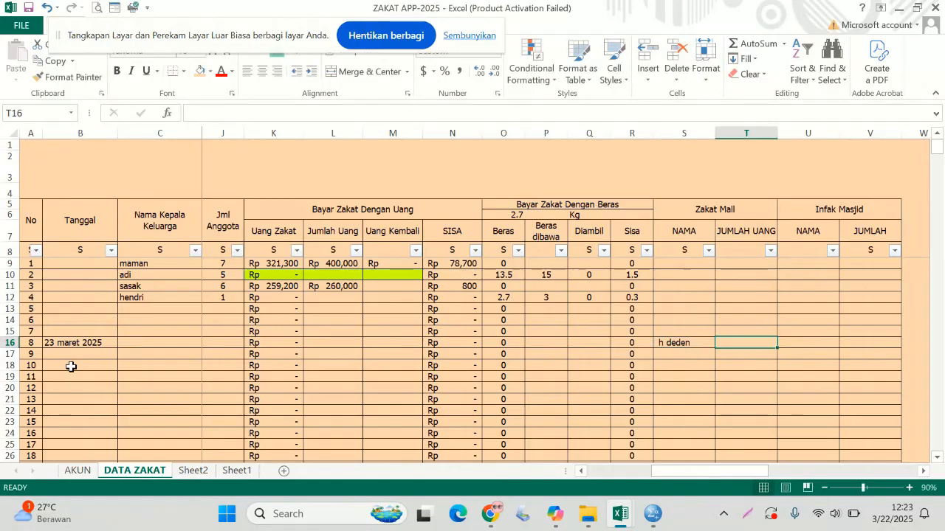
Set record 8's Zakat Mall JUMLAH UANG in T16 to 2000000
text(20000)
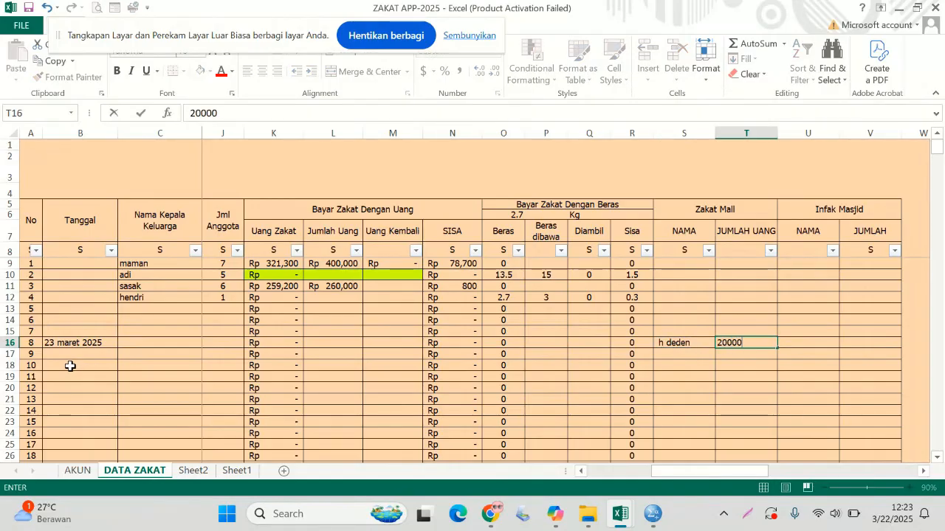
text(0)
key(Return)
key(Up)
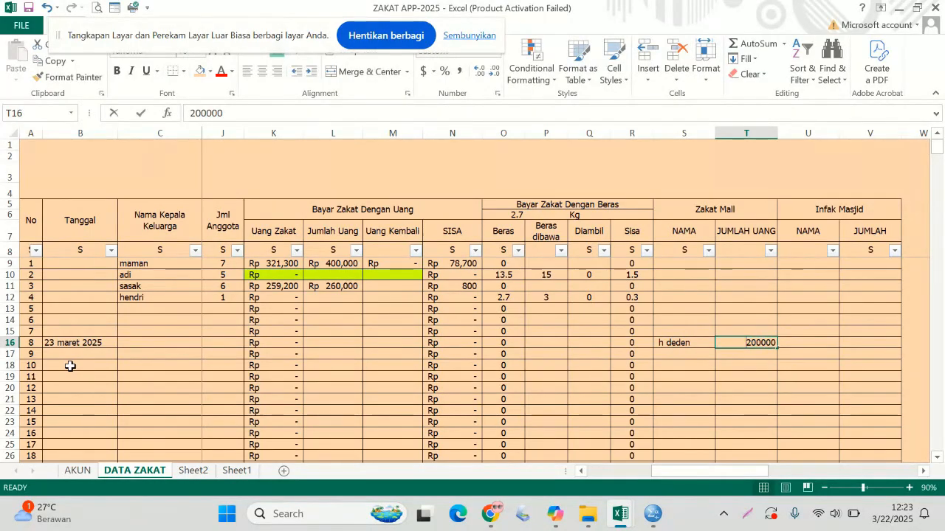
text(2000000)
key(Return)
key(Up)
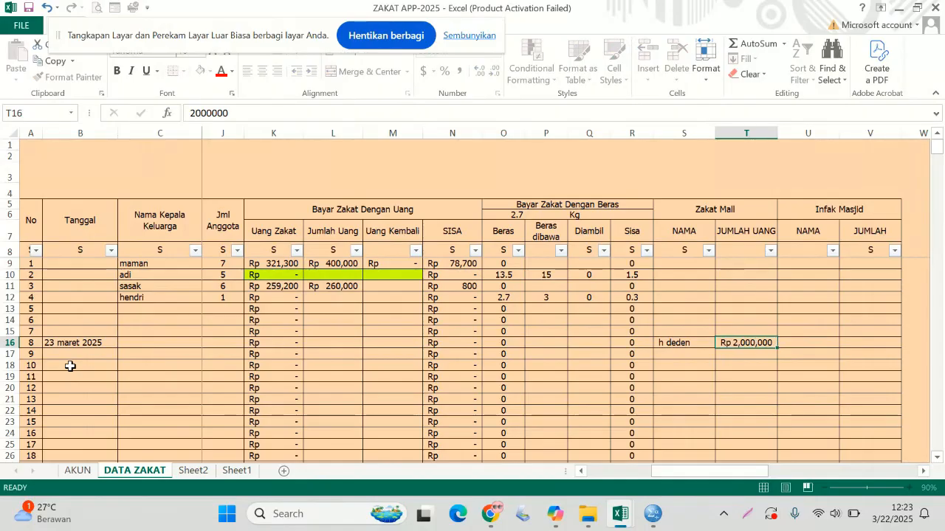
Enter the donor's name under Infak Masjid NAMA for record 8 in U16 and set its JUMLAH in V16 to 200,000
key(Right)
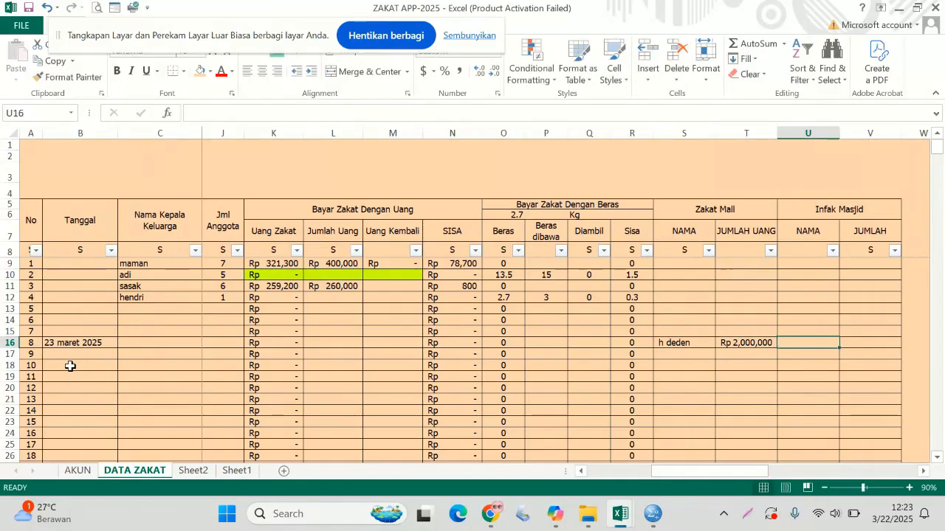
key(F2)
text(hj nani)
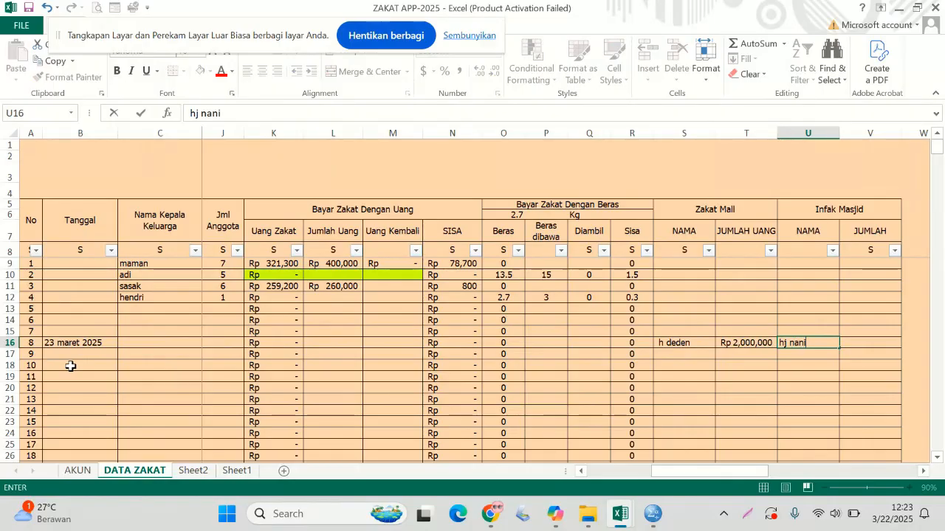
key(Right)
text(2)
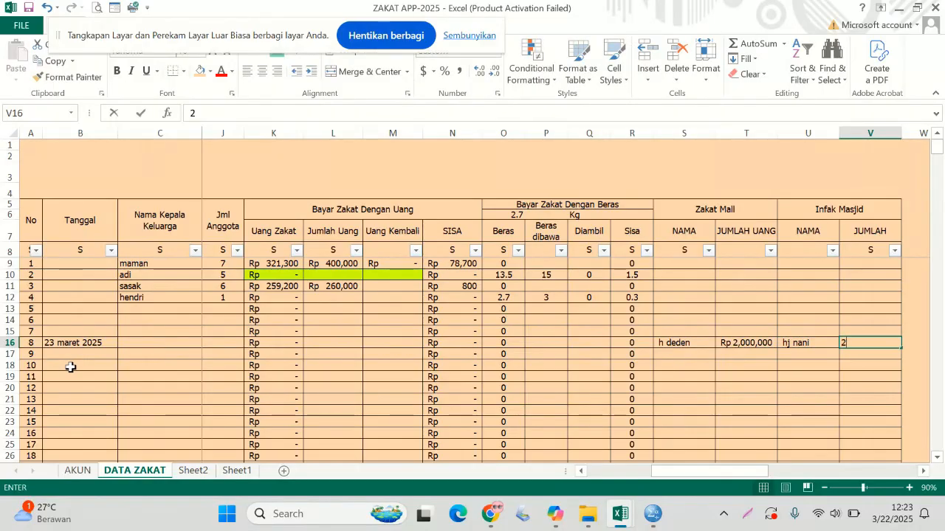
text(00,000)
key(Right)
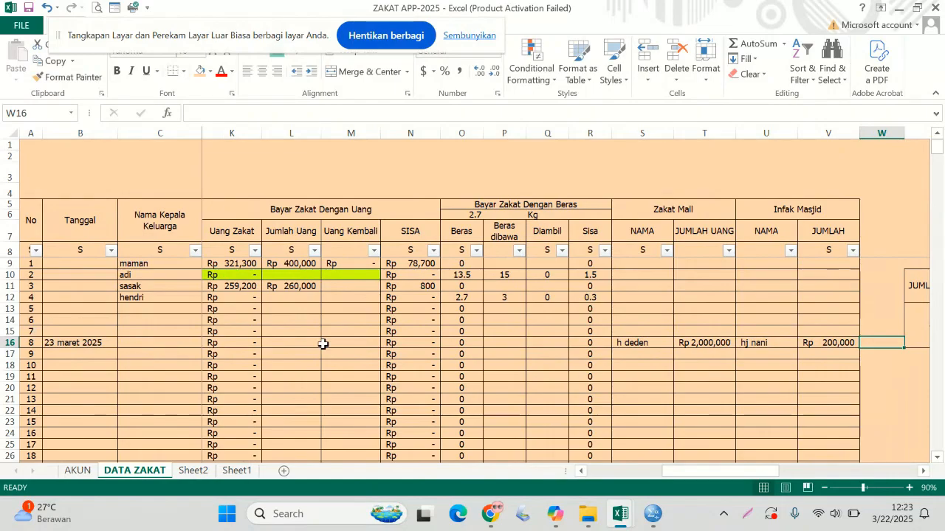
Compare record 8's Zakat Mall and Infak Masjid amounts with the summary's ZAKAT MALL and INFAK formulas in AF13 and AG13
click(717, 342)
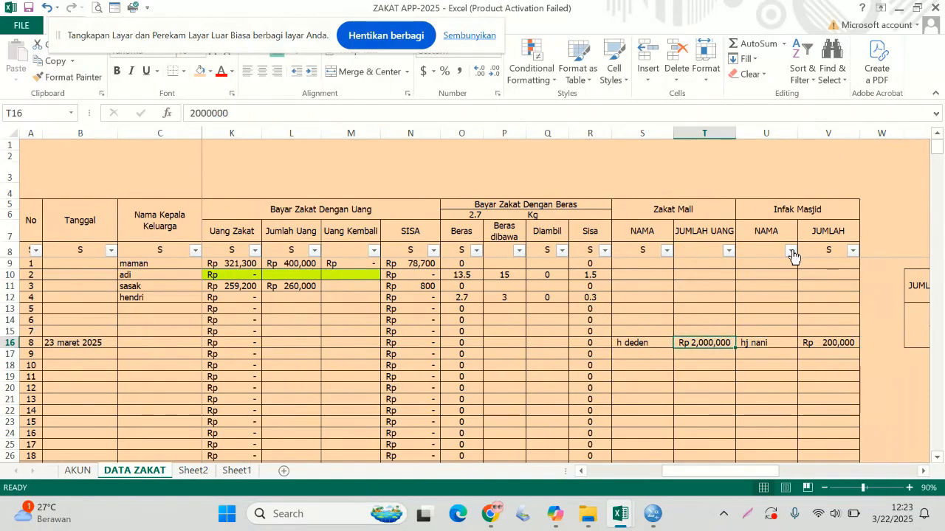
click(821, 344)
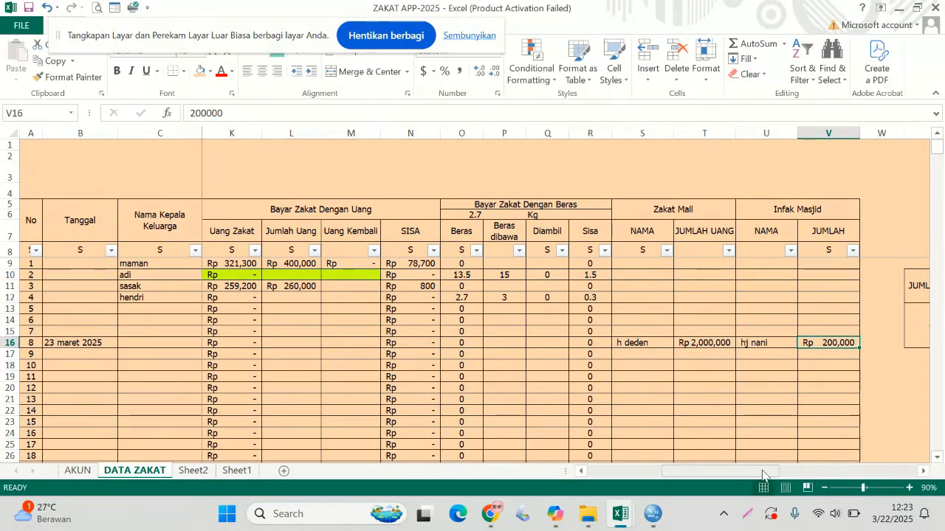
drag(764, 475, 903, 475)
click(751, 325)
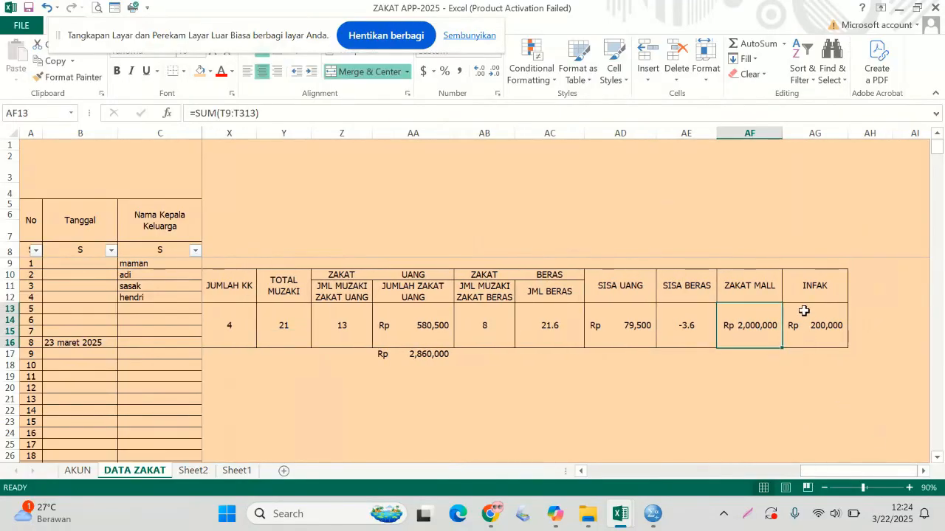
click(825, 334)
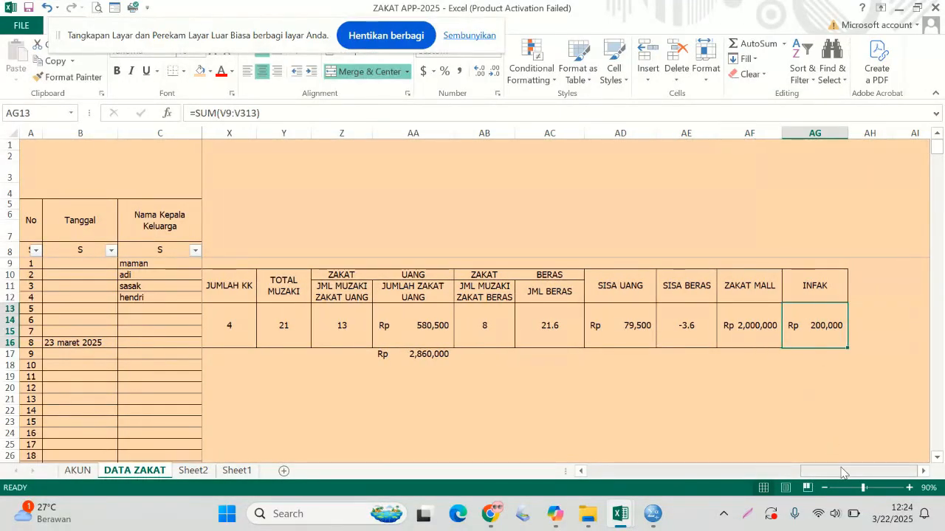
drag(840, 472, 767, 473)
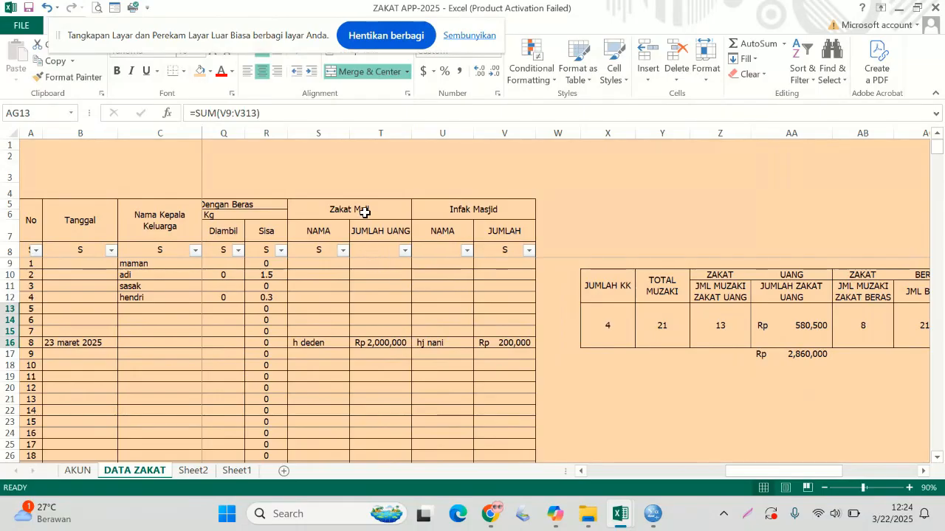
drag(365, 209, 468, 410)
click(505, 342)
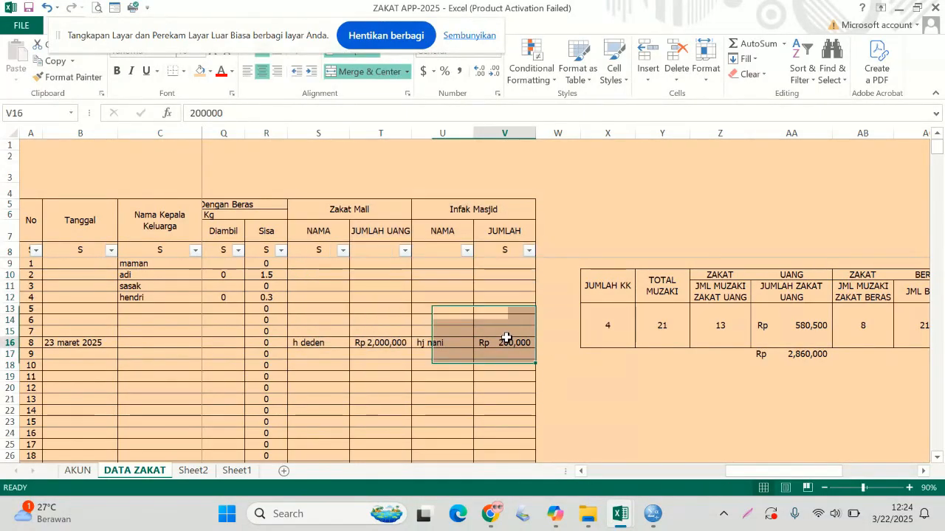
drag(736, 472, 804, 473)
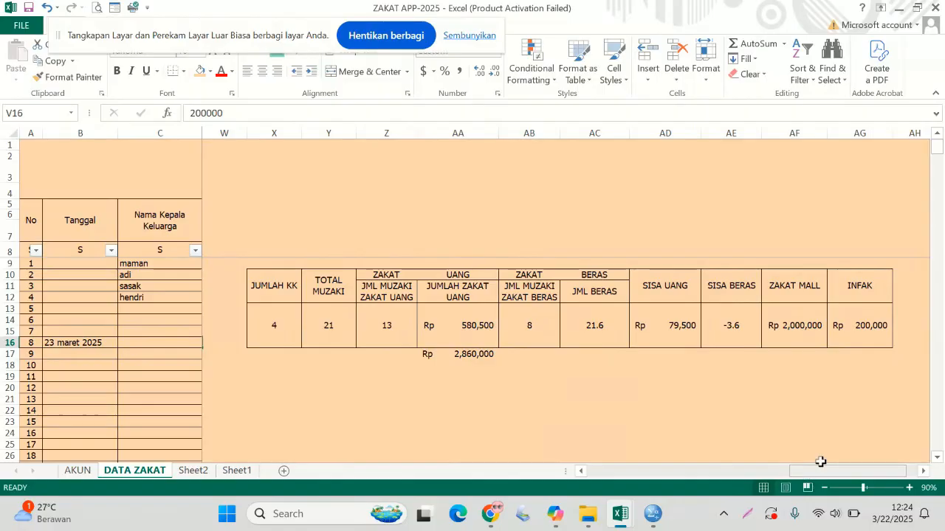
Trace the SISA BERAS total in AE13 to the stray entry in record 51 and clear its Kode Beras in D59
click(737, 329)
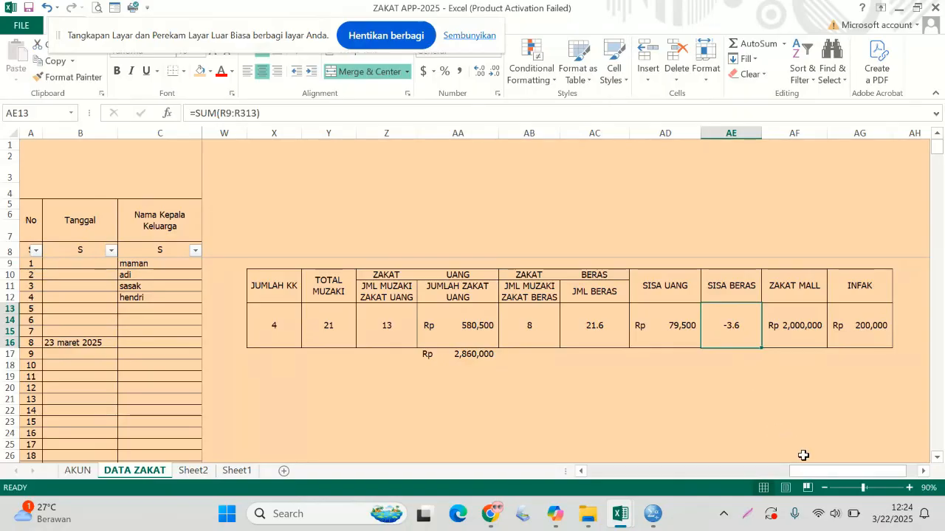
drag(815, 471, 613, 472)
scroll(647, 369, down, 8)
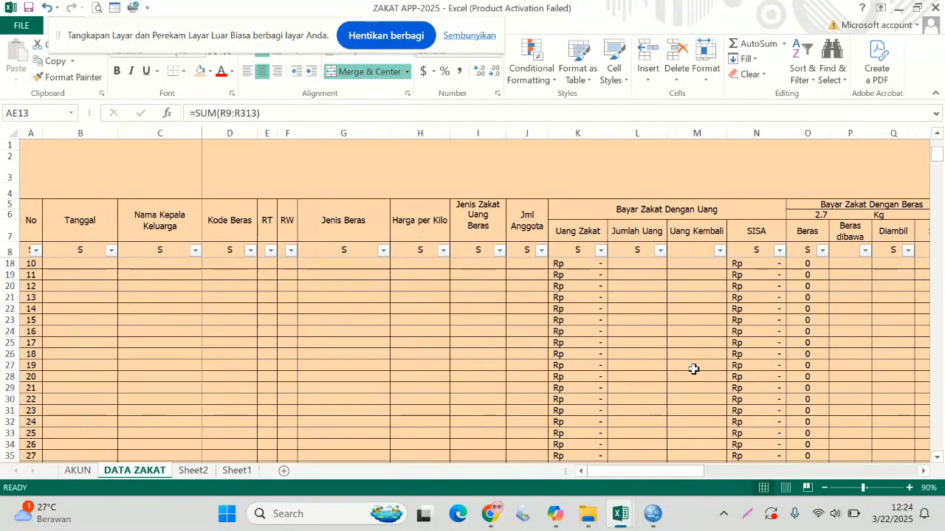
scroll(767, 385, down, 8)
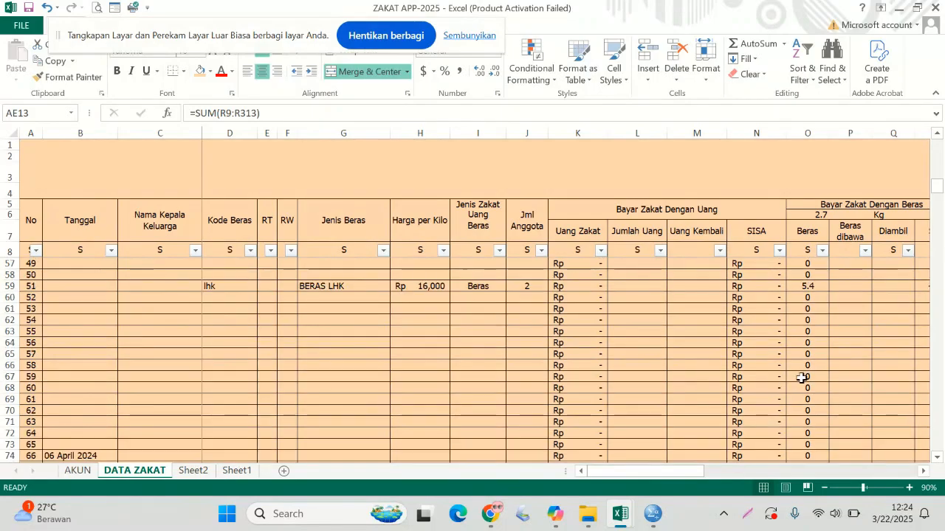
scroll(255, 381, up, 1)
click(238, 323)
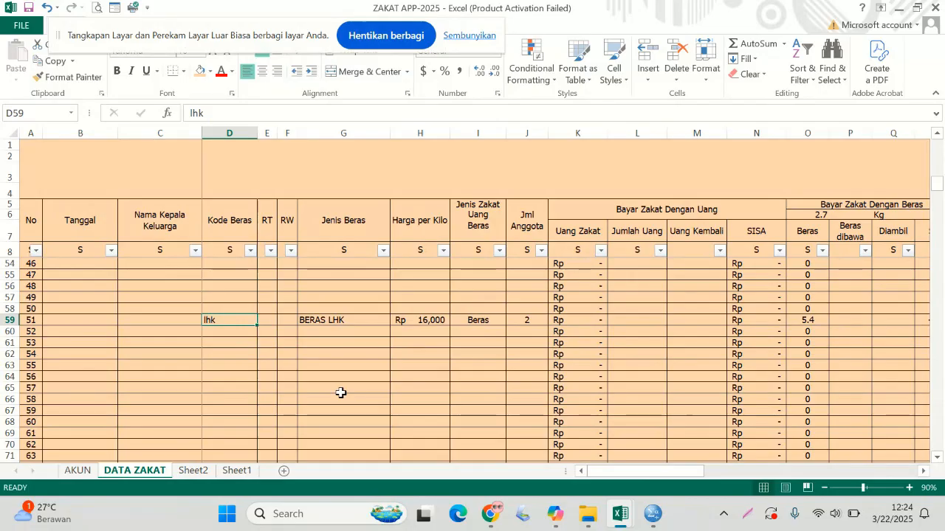
key(Delete)
Clear record 51's Jenis Zakat in I59 and Jml Anggota in J59
key(Right)
key(Right)
key(Right)
key(Right)
key(Right)
key(Right)
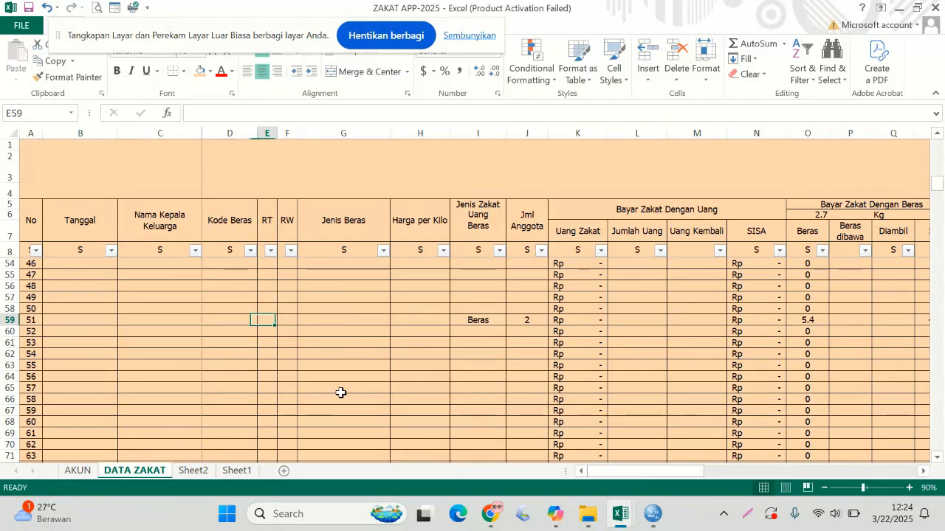
key(Left)
key(Delete)
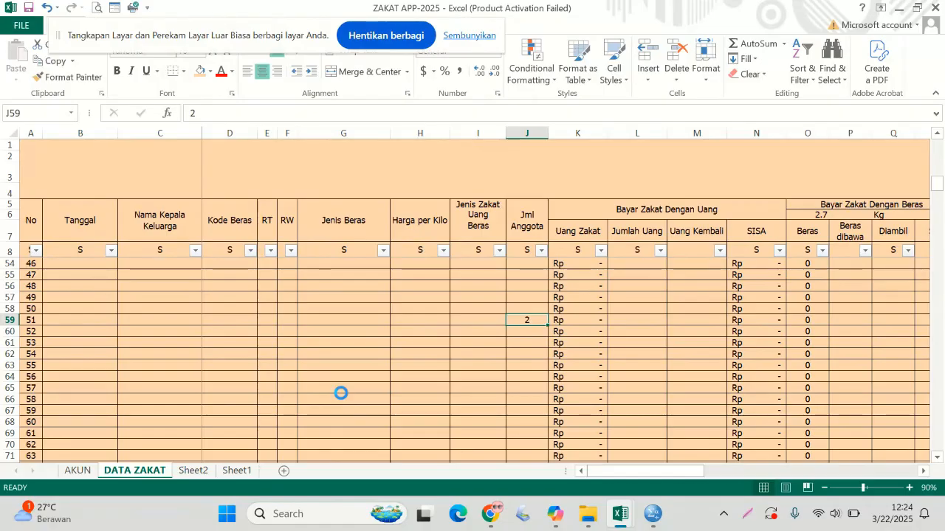
key(Delete)
key(Right)
key(Right)
key(Right)
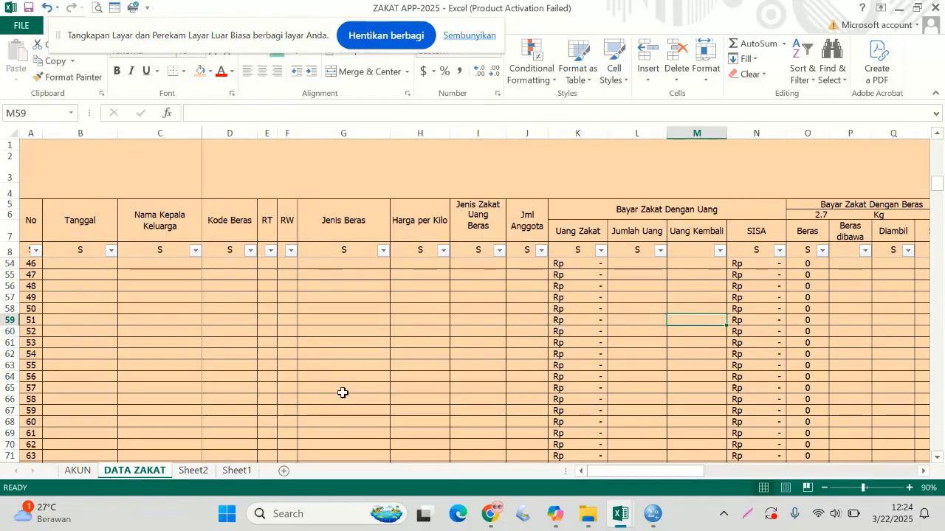
Check the summary's SISA UANG and SISA BERAS, and compare the rice remainder with the Sisa values in R10:R12
drag(628, 473, 840, 477)
scroll(383, 302, up, 15)
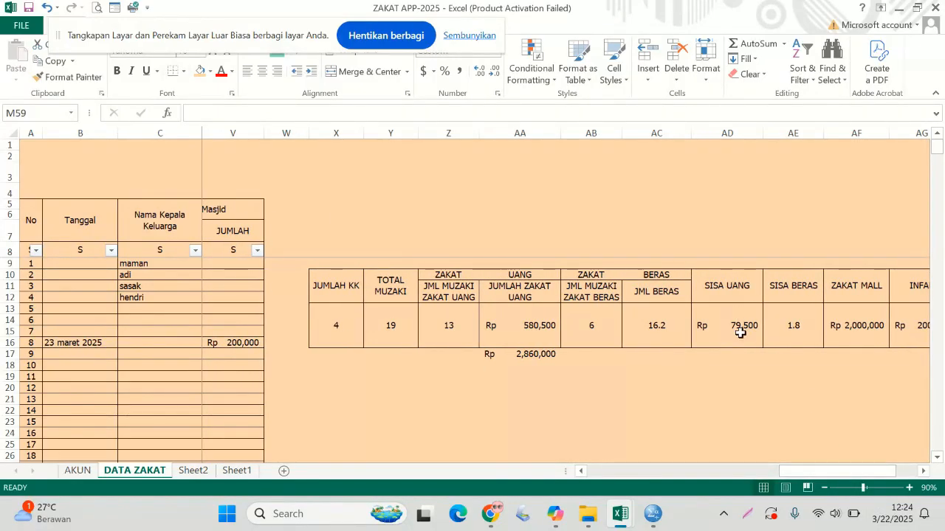
click(739, 328)
click(787, 293)
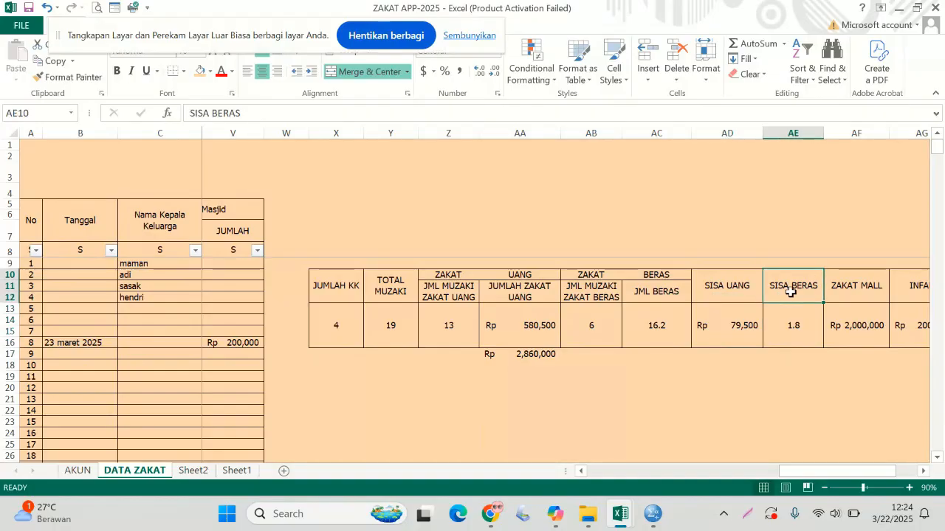
click(792, 328)
drag(840, 476, 685, 476)
click(748, 282)
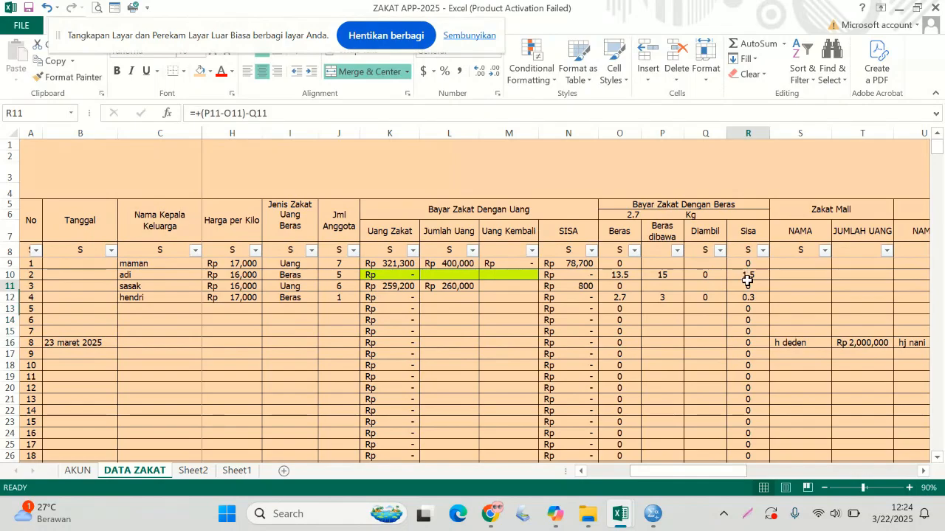
drag(748, 274, 753, 297)
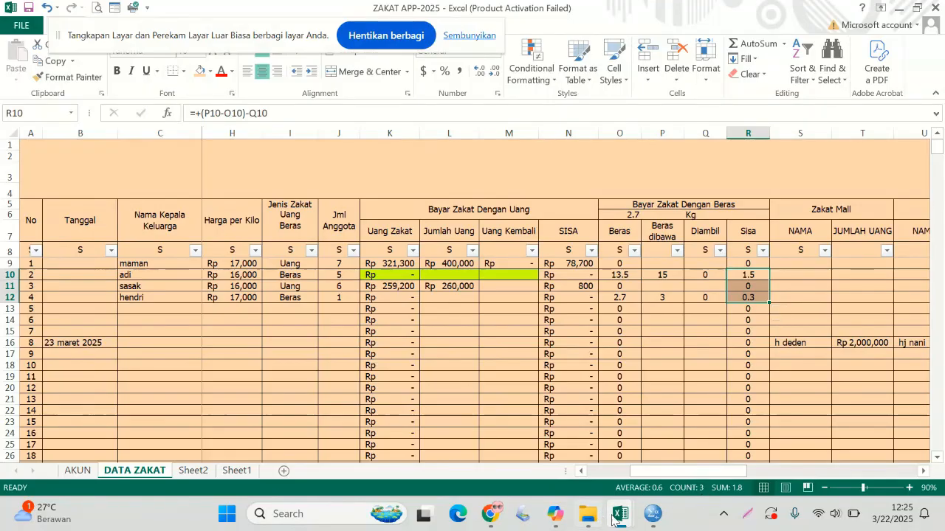
Review the payment columns and summary table, and examine the rice weight per person in O6
drag(718, 472, 775, 472)
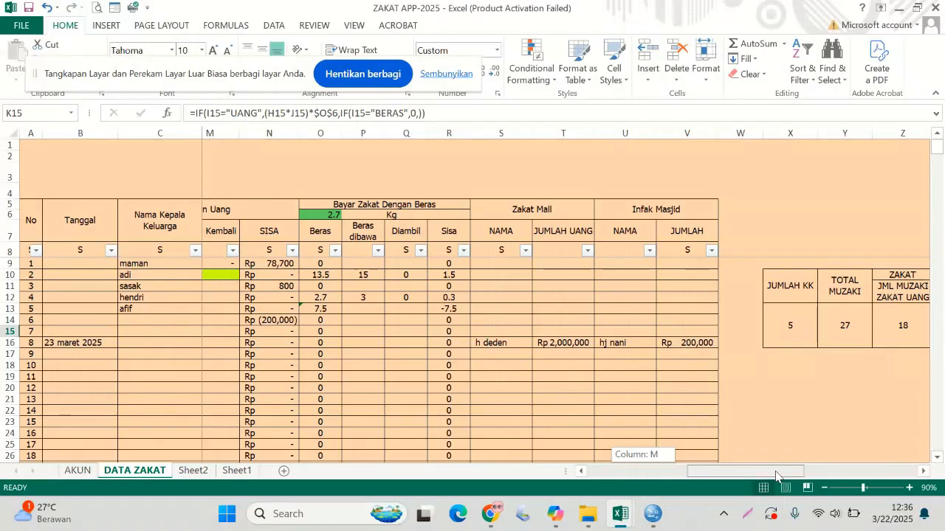
drag(775, 476, 795, 476)
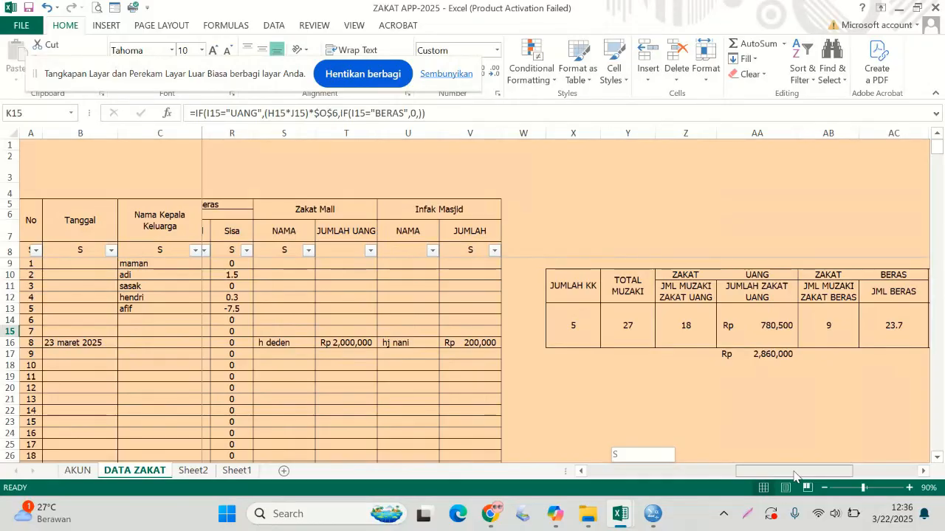
drag(795, 476, 438, 472)
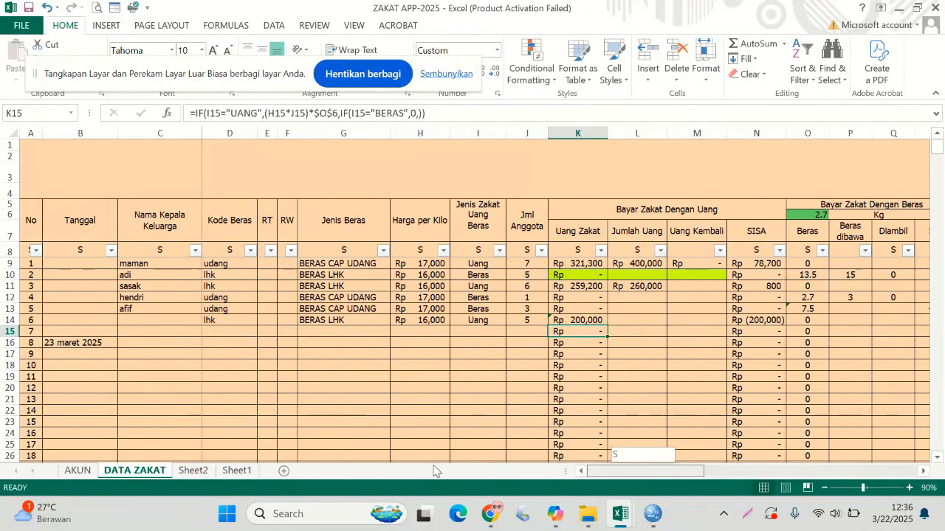
drag(603, 492, 662, 436)
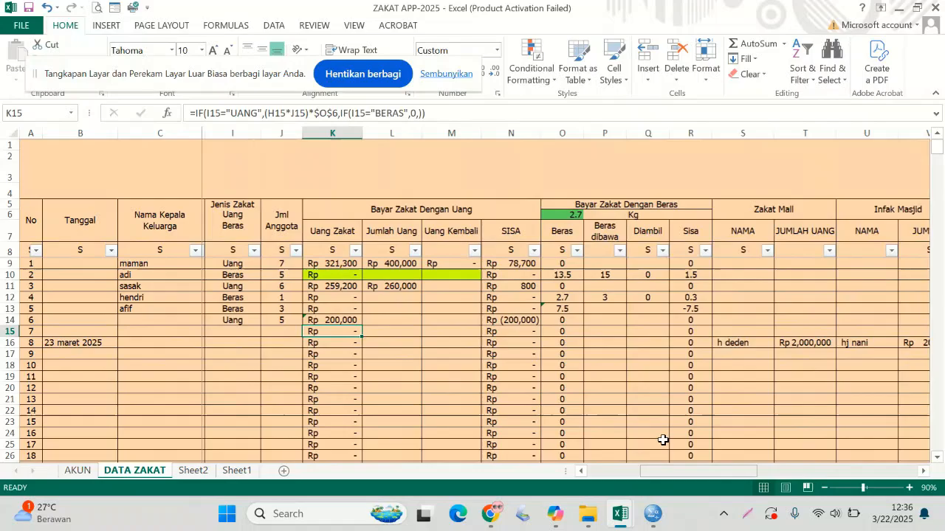
click(558, 215)
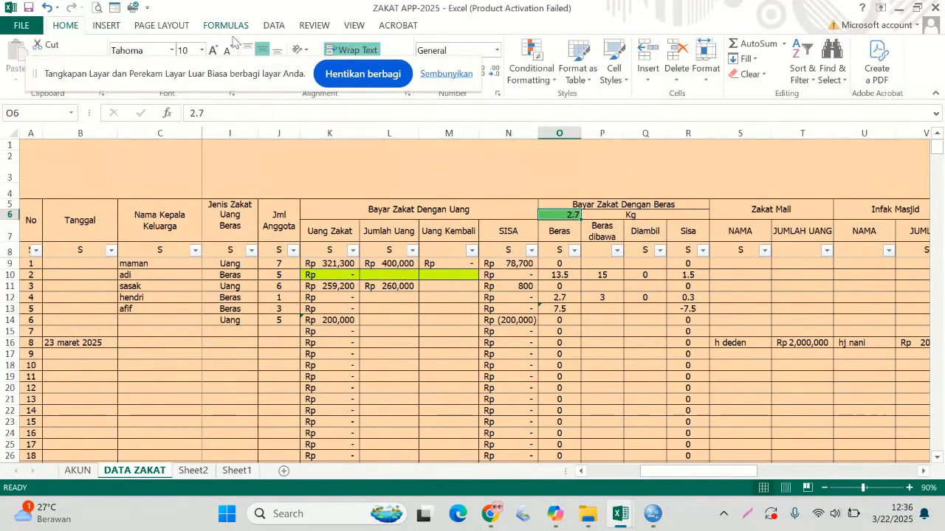
drag(229, 70, 225, 33)
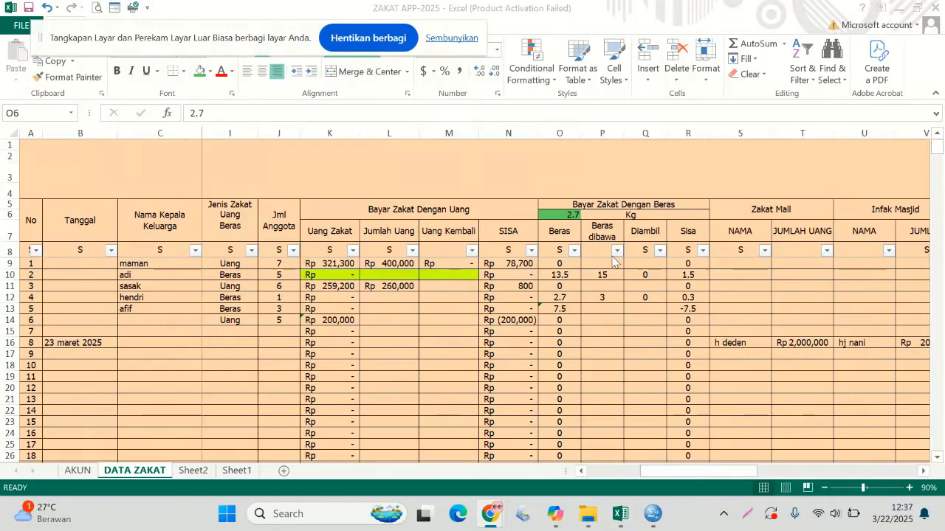
Clear record 5's Nama Kepala Keluarga in C13 and the Kode Beras of records 5 and 6 in D13:D14
drag(655, 479, 602, 479)
click(654, 364)
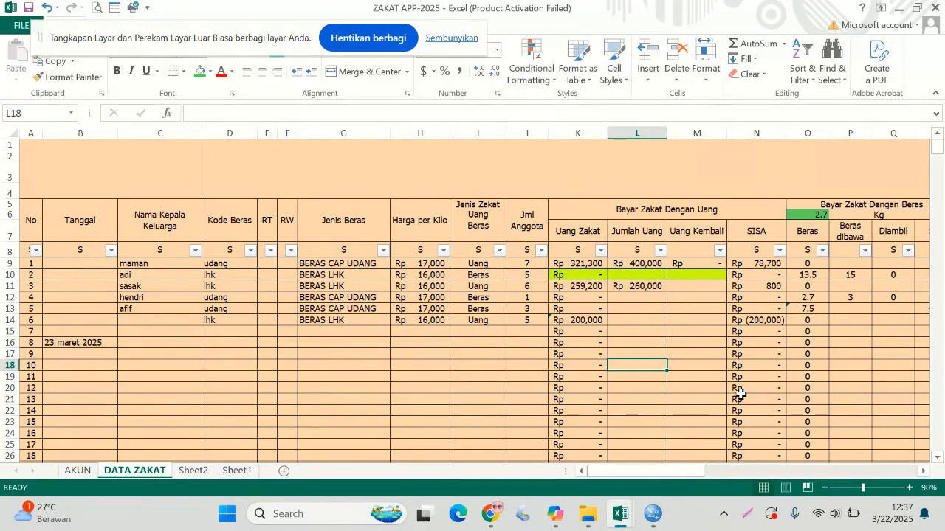
click(628, 319)
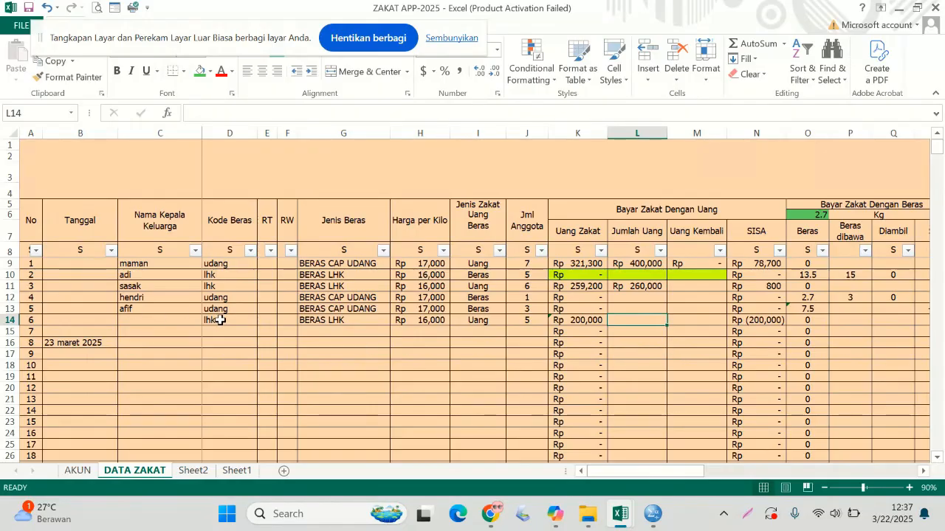
click(133, 308)
key(Delete)
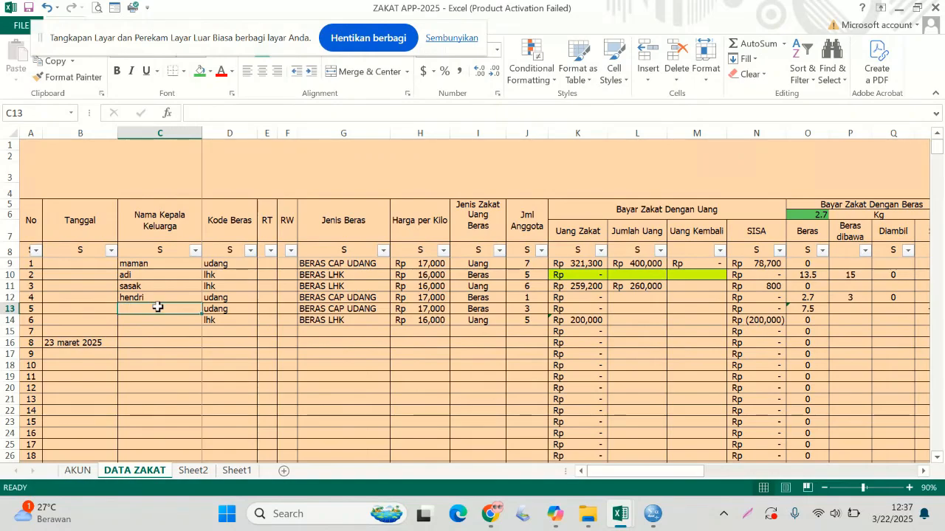
drag(222, 309, 249, 331)
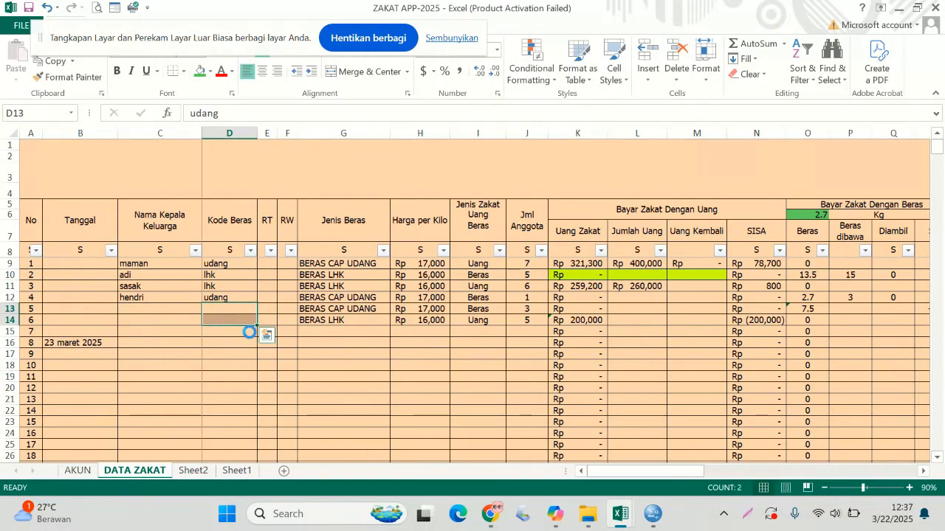
key(Delete)
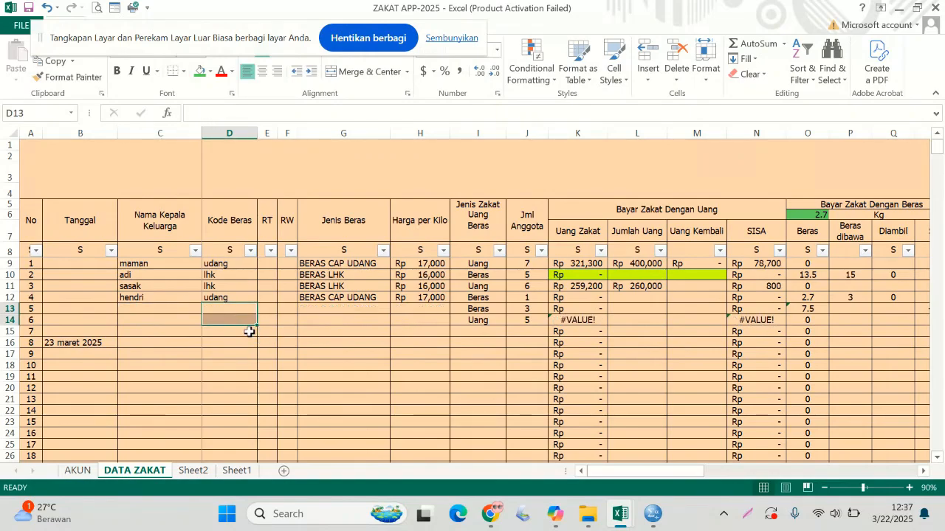
Clear the Jenis Zakat choices of records 6 and 5 in I14 and I13
click(486, 320)
key(Delete)
key(Up)
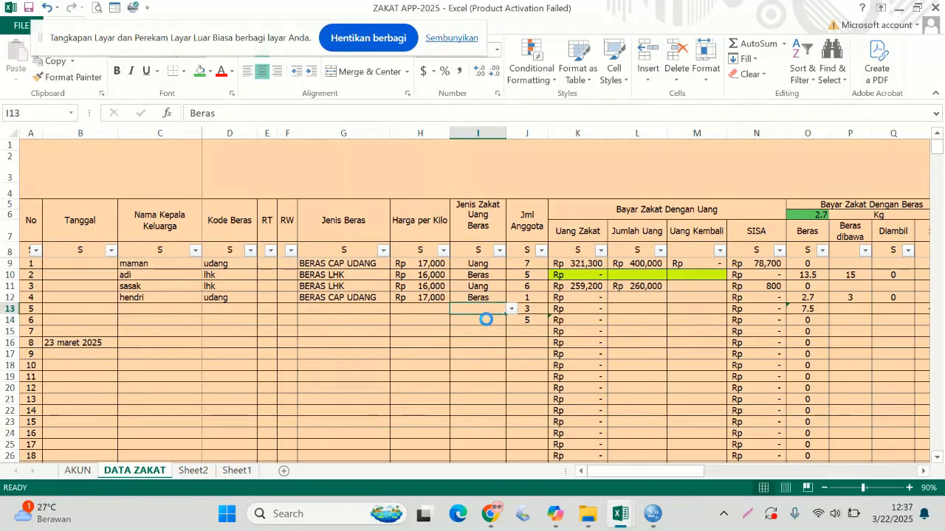
key(Delete)
key(Right)
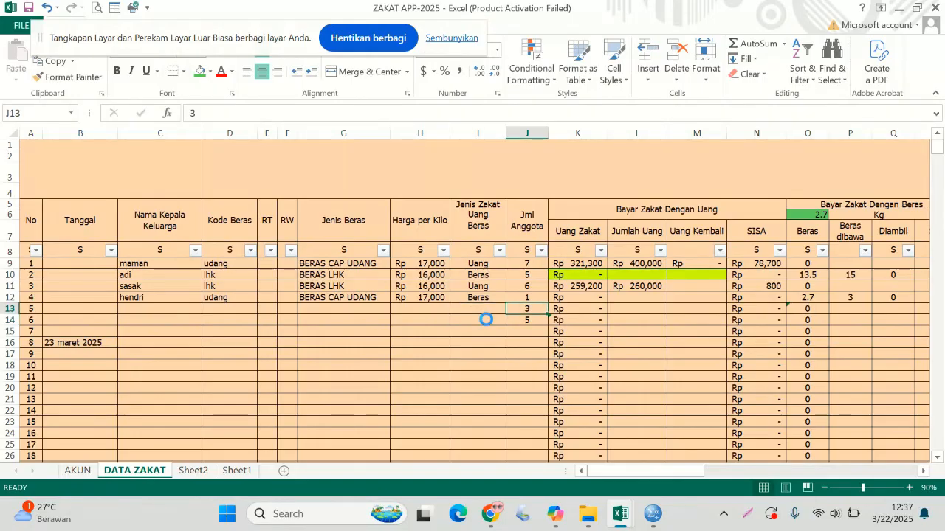
Clear the Jml Anggota values of records 5 and 6 in J13:J14
key(Down)
key(Delete)
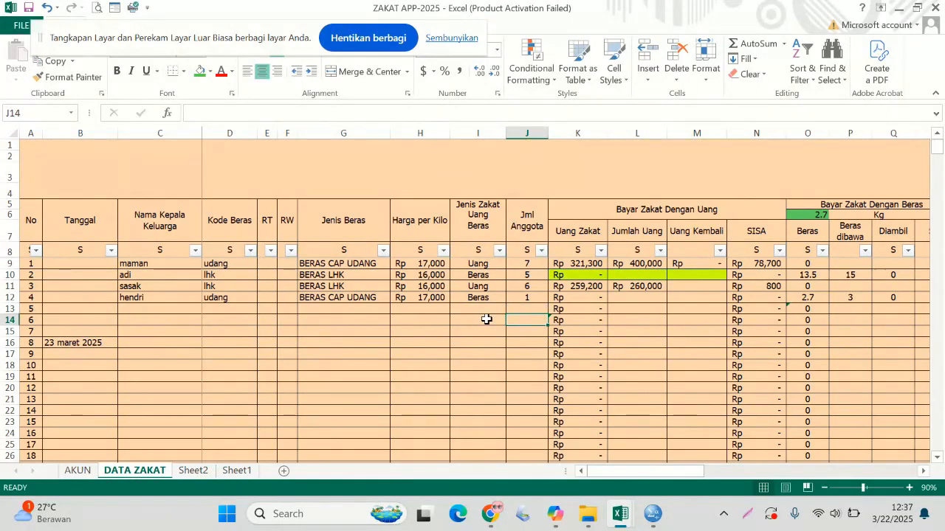
drag(650, 471, 541, 453)
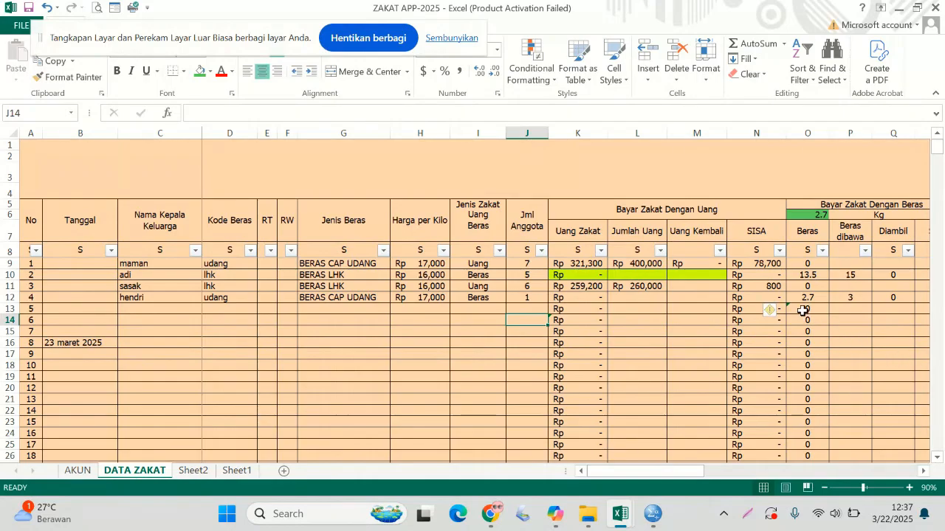
Fill the Beras formula from O12 down into O13 and check the formulas in O14 and O16
click(802, 310)
key(ctrl+d)
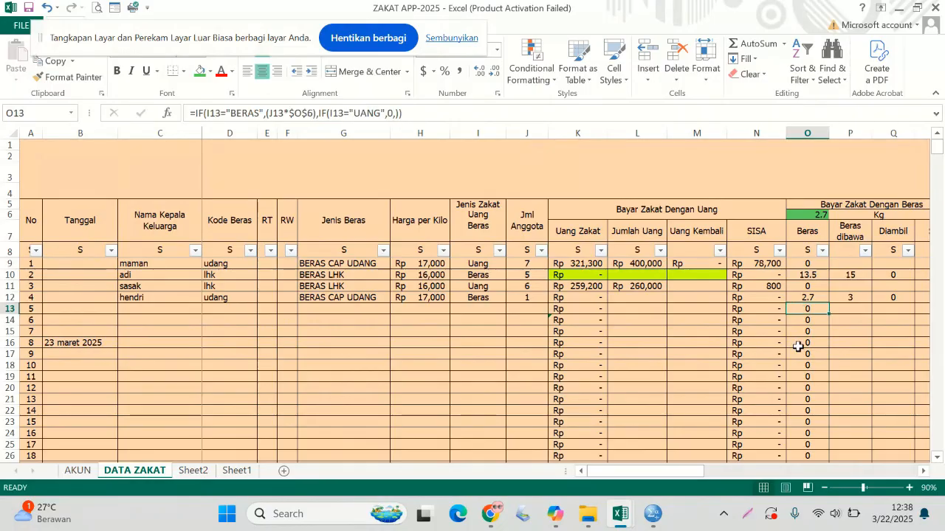
click(799, 321)
click(797, 344)
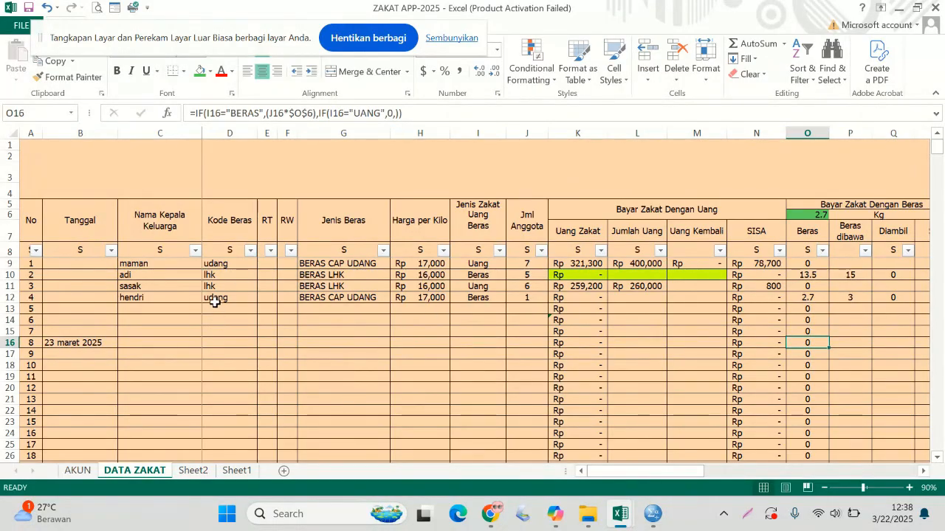
Enter the household head's first name in C13 for record 5 and set its Kode Beras in D13 to udang
click(187, 307)
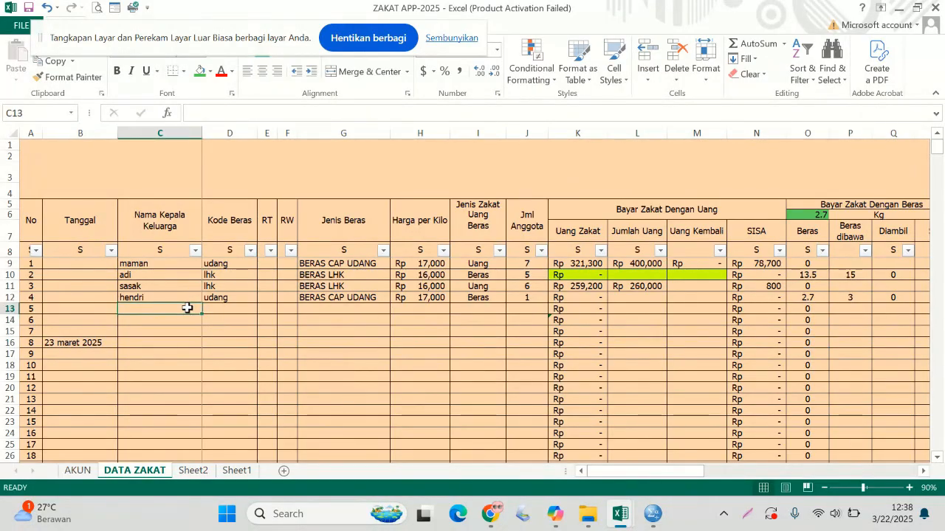
text(afifa)
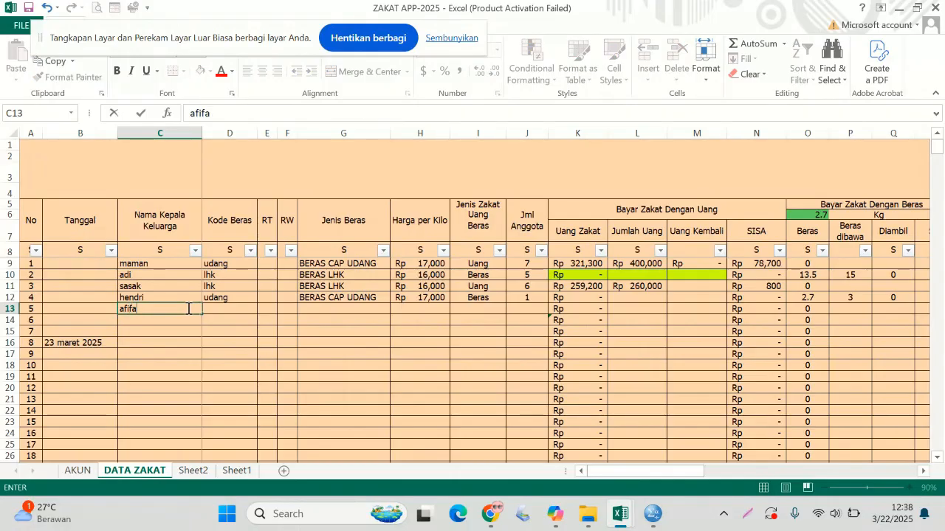
key(BackSpace)
key(ctrl+Return)
key(Tab)
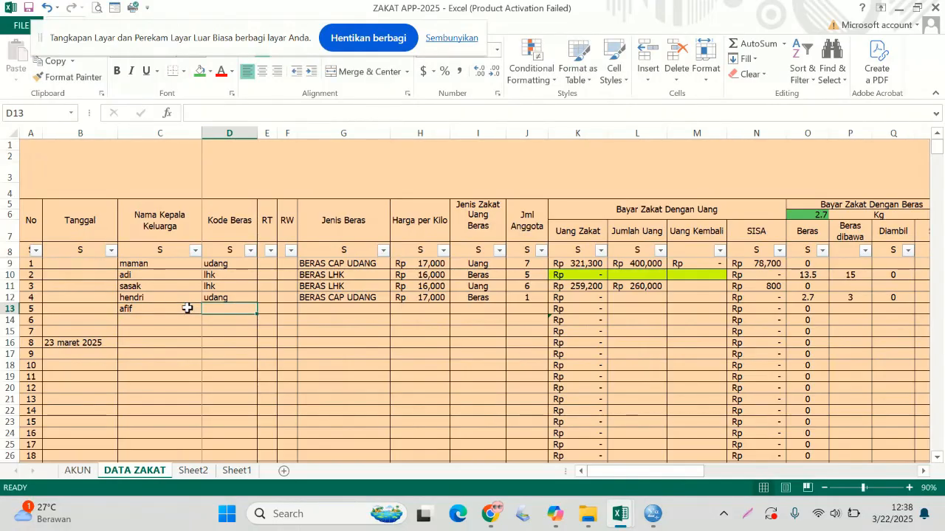
key(F2)
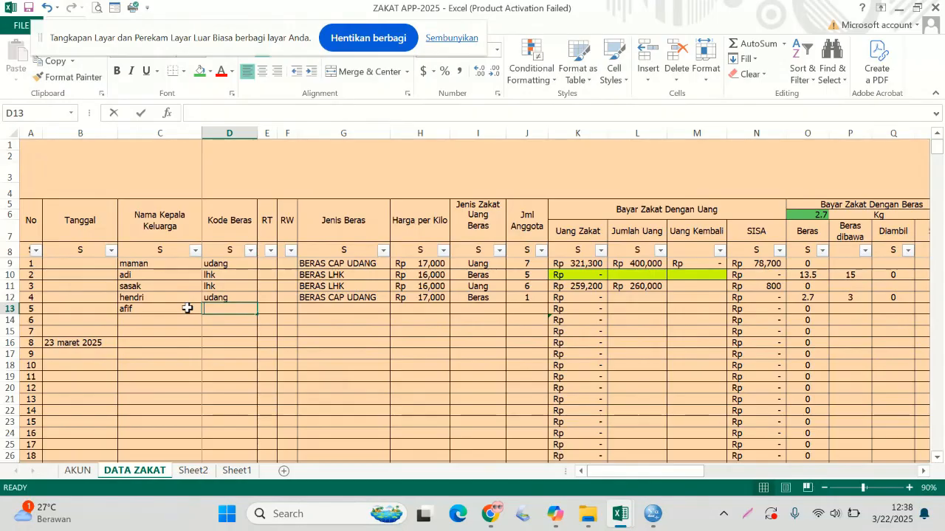
text(udang)
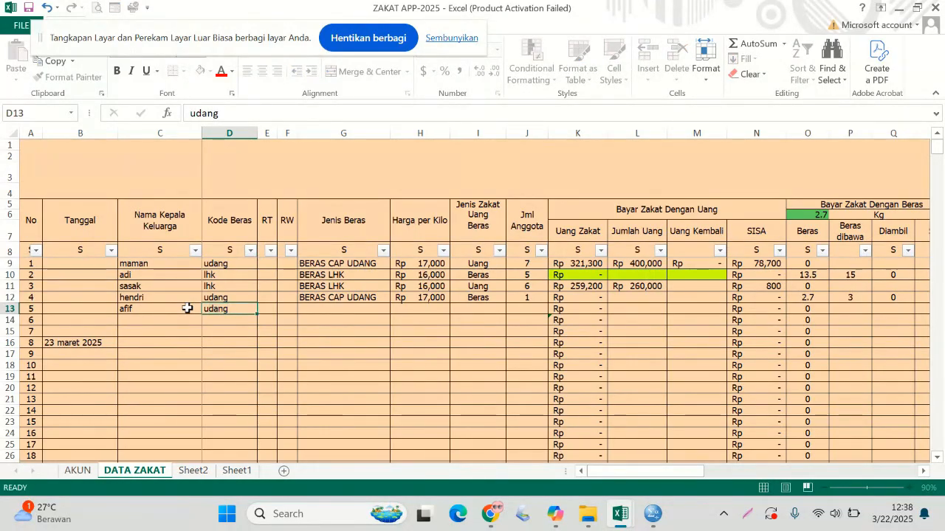
Set record 5's Jenis Zakat in I13 to Beras and its Jml Anggota in J13 to 5
key(Tab)
key(Tab)
key(Tab)
key(Tab)
key(Tab)
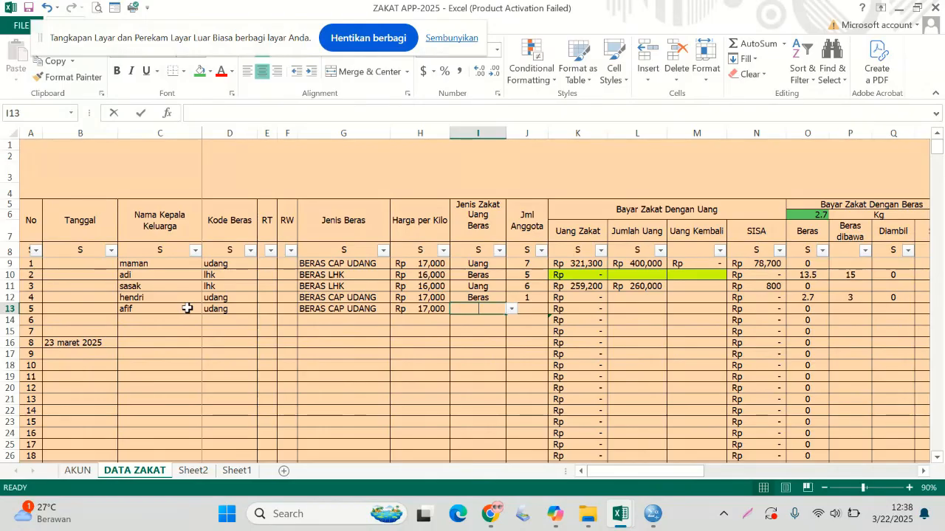
text(beras)
key(Tab)
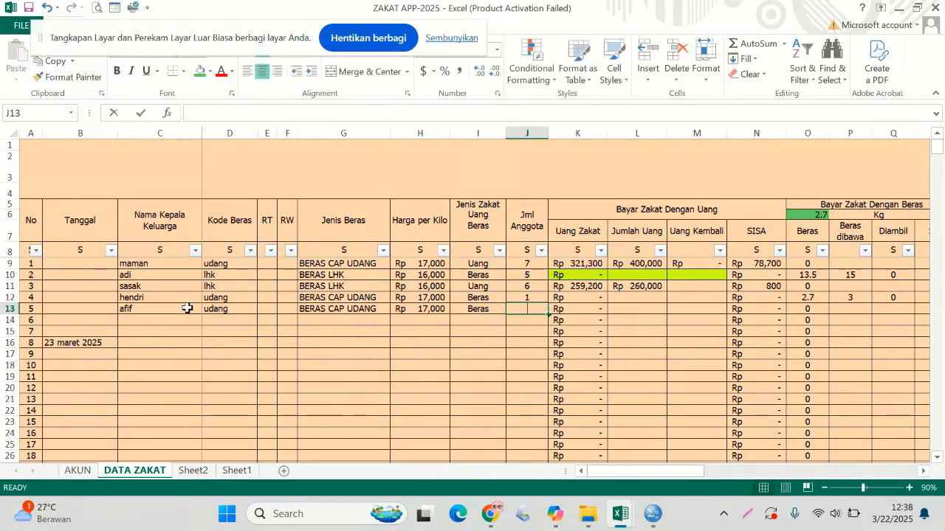
text(5)
key(Tab)
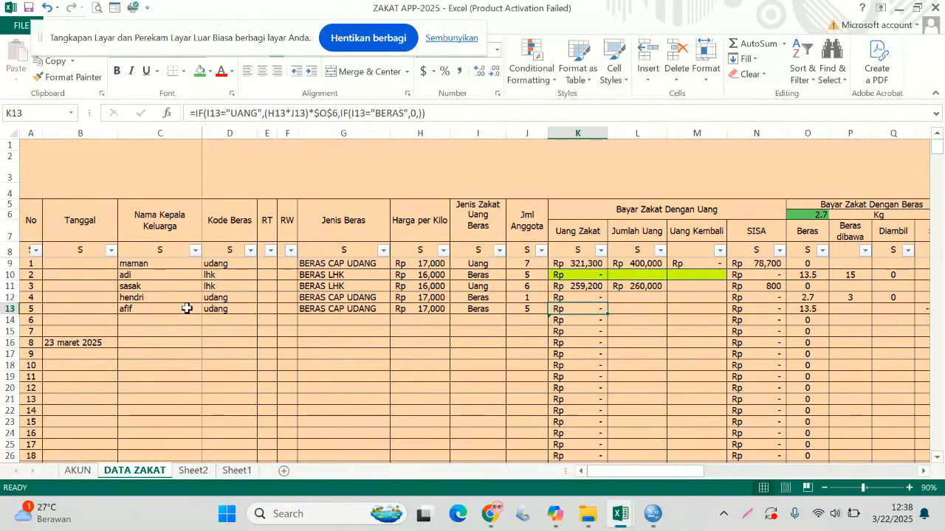
Compare record 5's Beras amount in O13 and the cells beneath it with the rice weight per person in O6
click(909, 488)
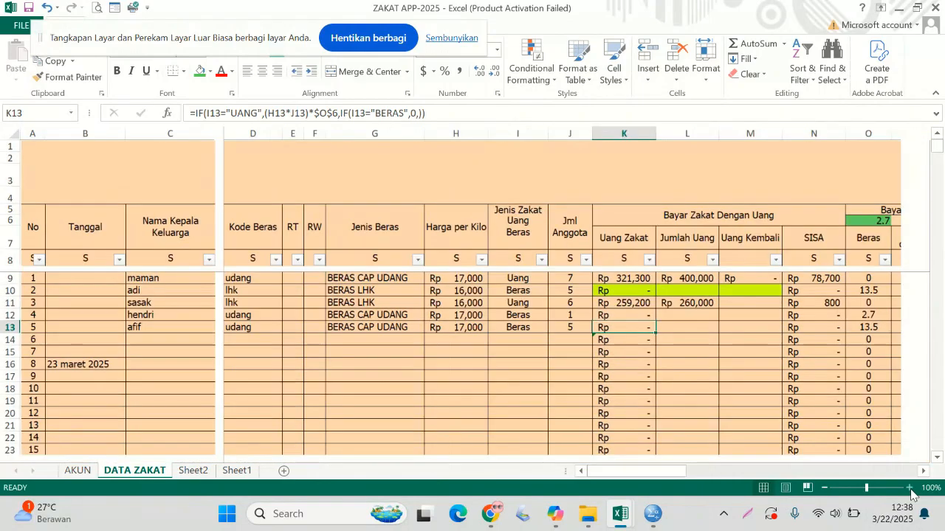
click(908, 488)
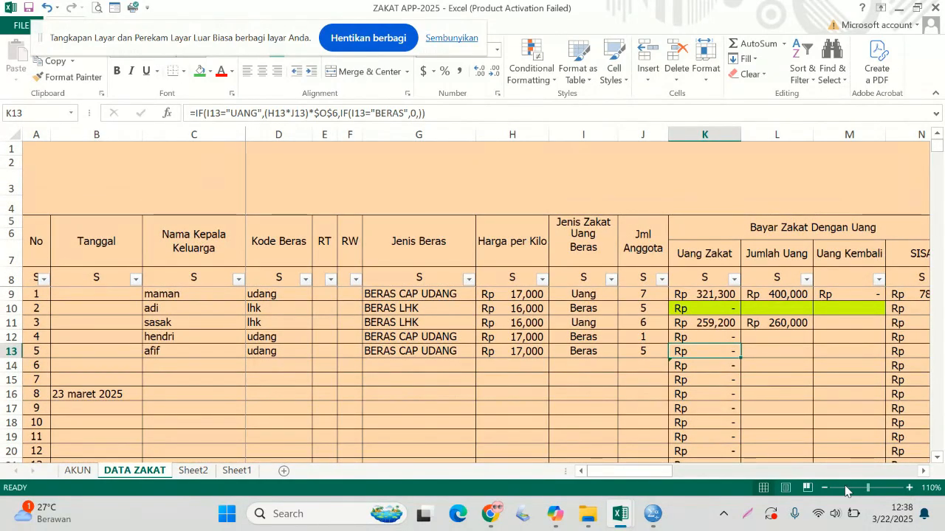
drag(659, 473, 702, 473)
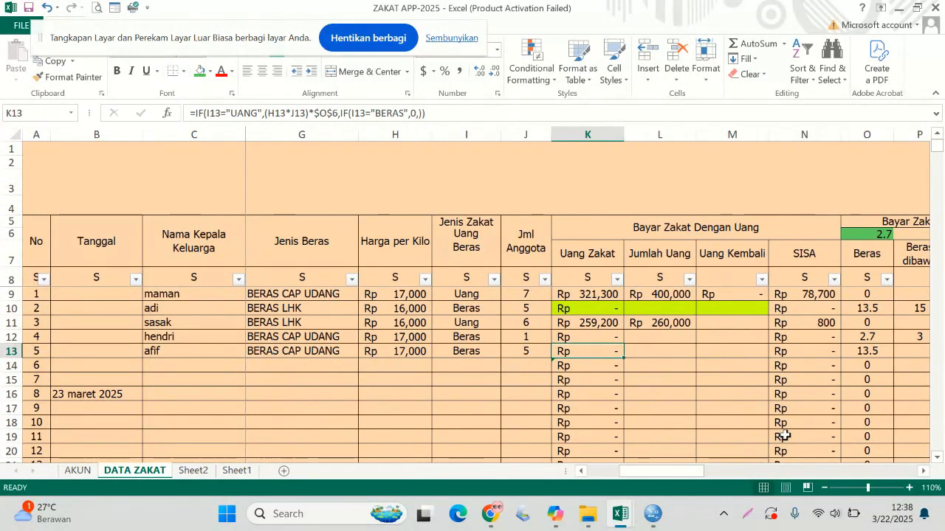
click(869, 351)
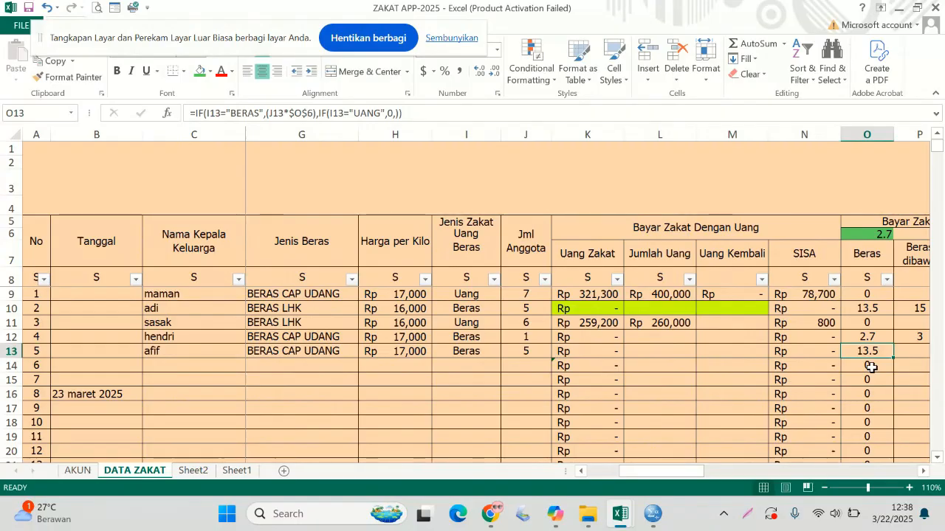
click(872, 235)
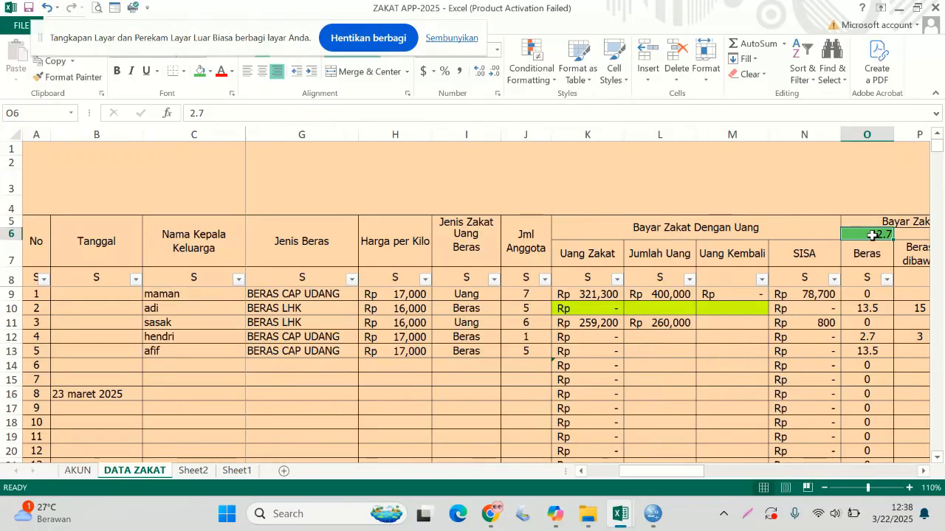
click(860, 353)
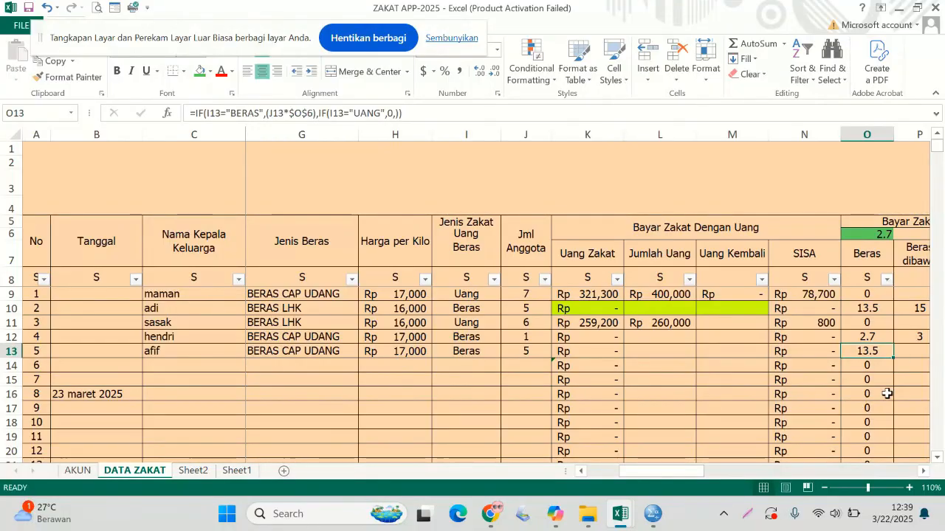
key(Down)
key(Down)
key(Down)
click(877, 350)
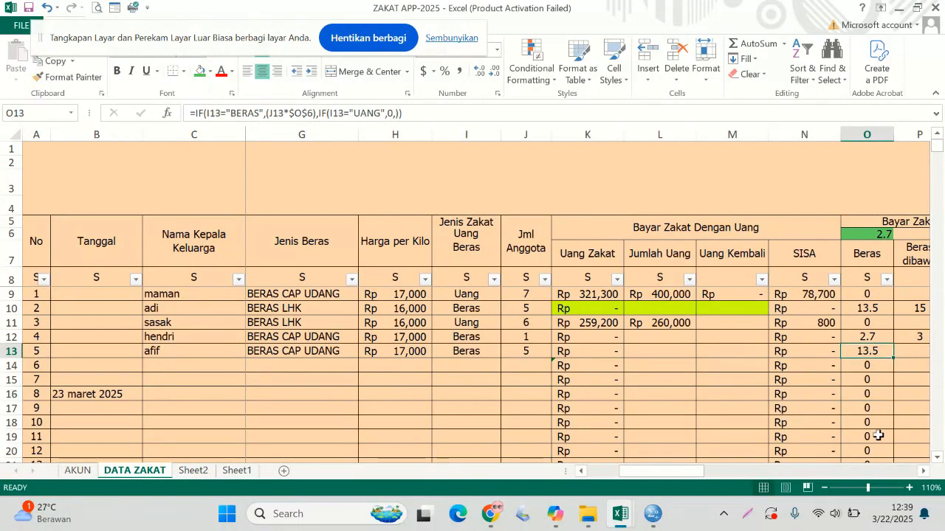
Examine the full IF formula in O13 and trace its $O$6 reference to column O, row 6
click(192, 116)
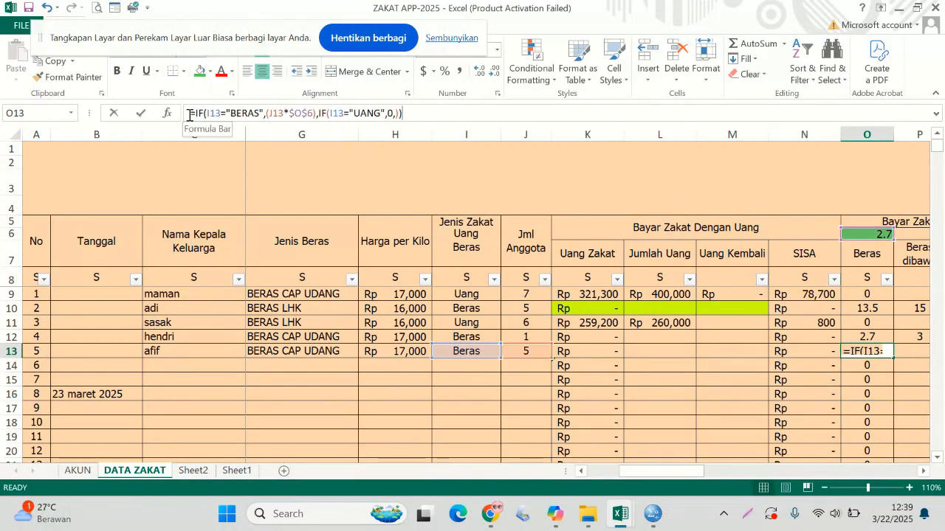
drag(190, 114, 401, 116)
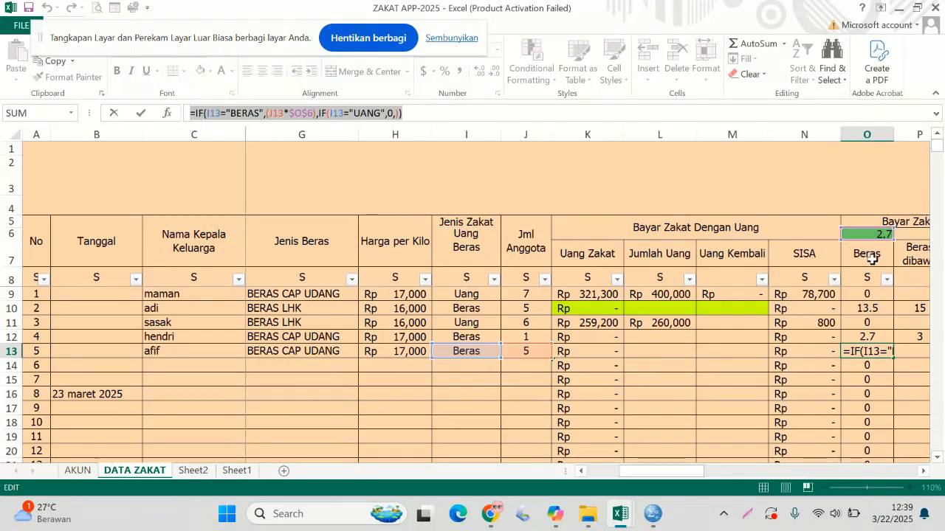
key(Escape)
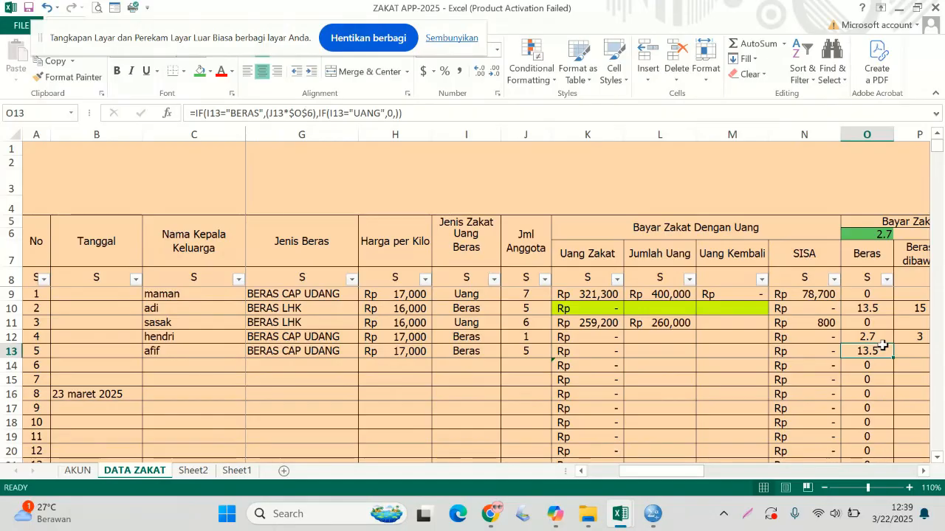
click(877, 236)
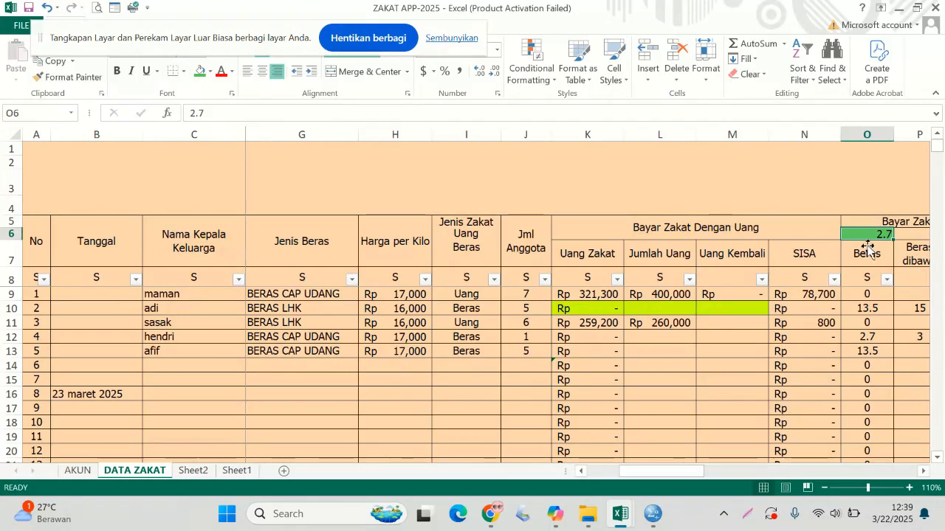
click(877, 351)
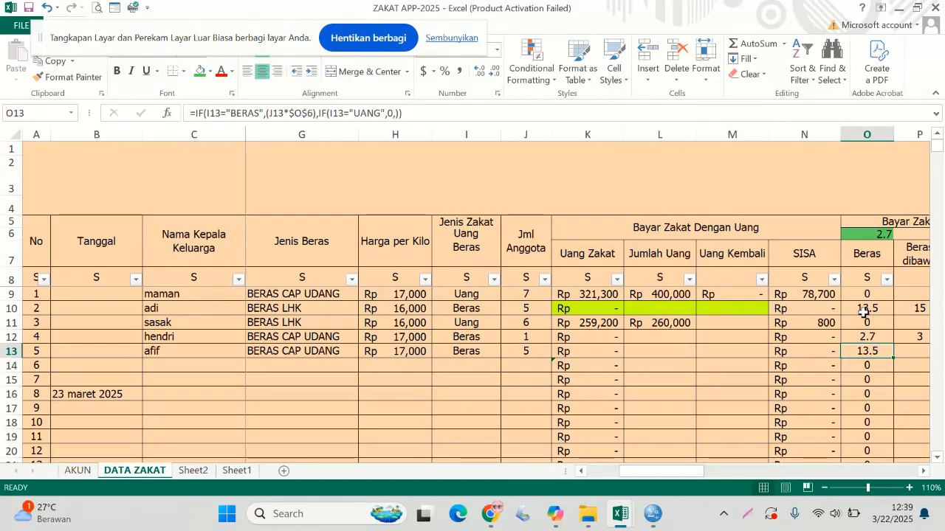
click(859, 232)
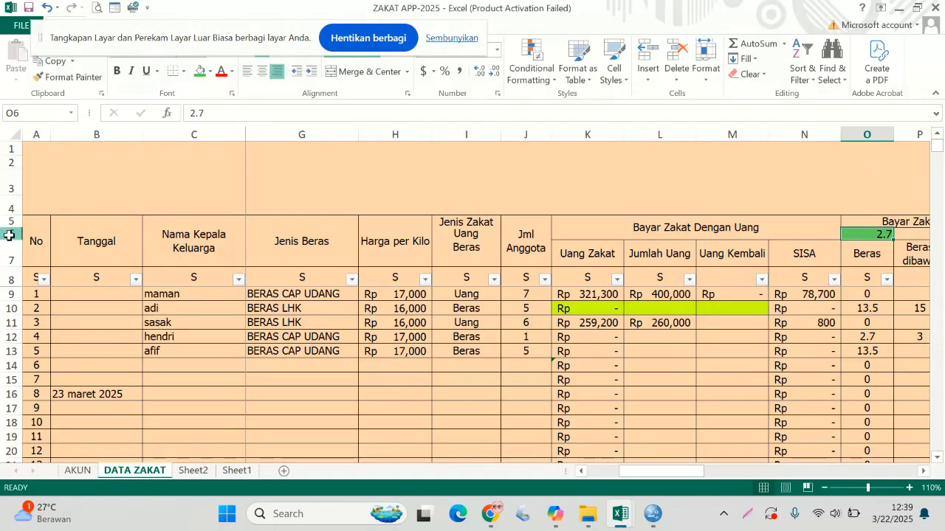
click(866, 135)
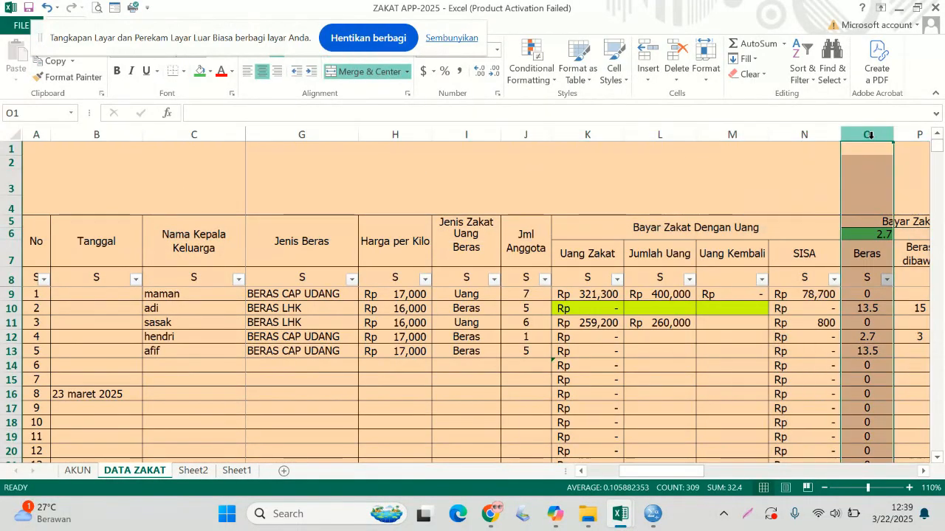
click(881, 235)
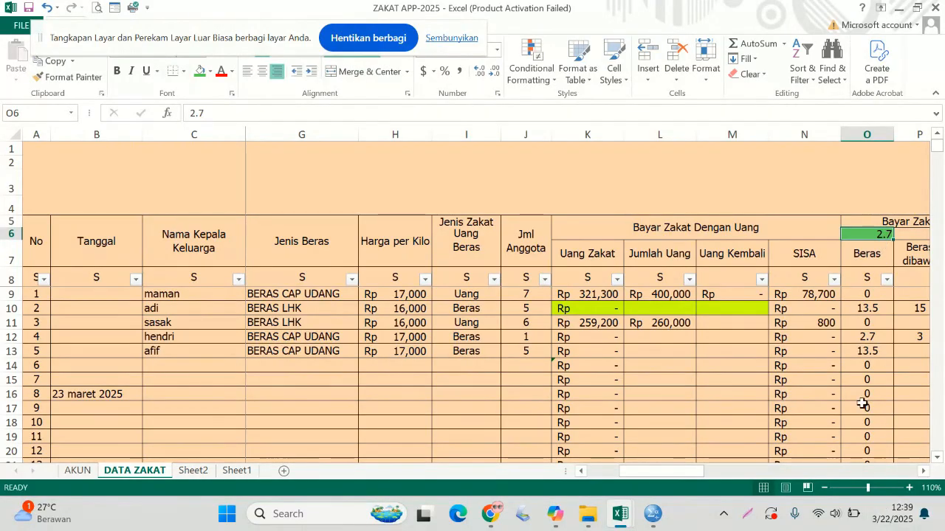
click(863, 353)
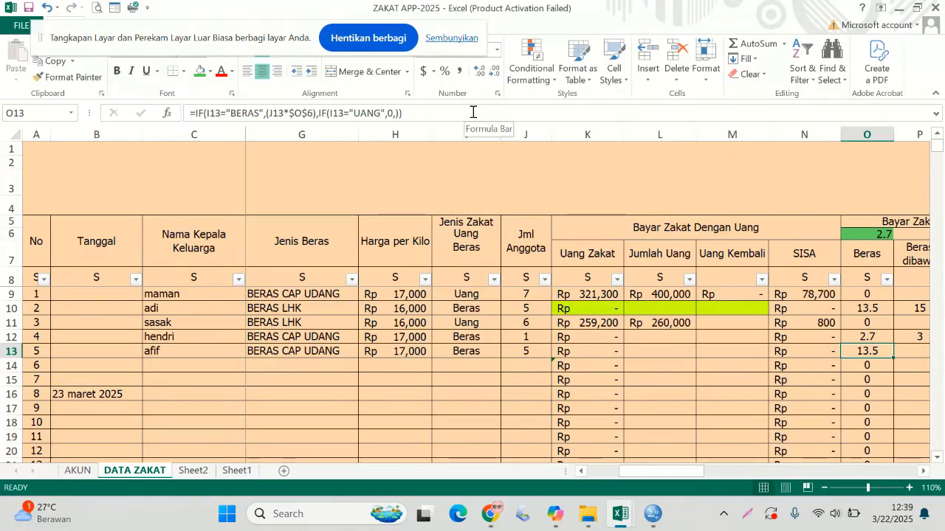
Highlight the whole Beras formula in O13, followed by its $O$6 reference, to examine the multiplier
drag(474, 112, 315, 93)
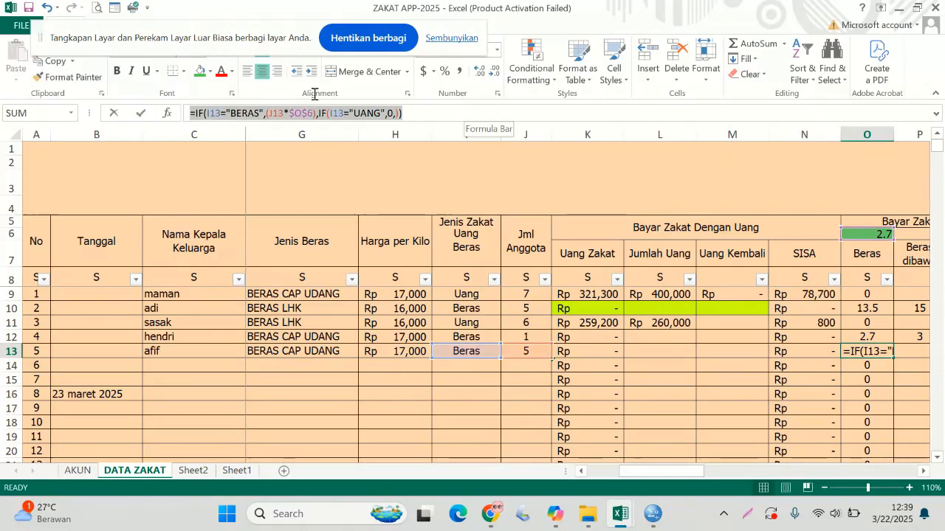
click(433, 113)
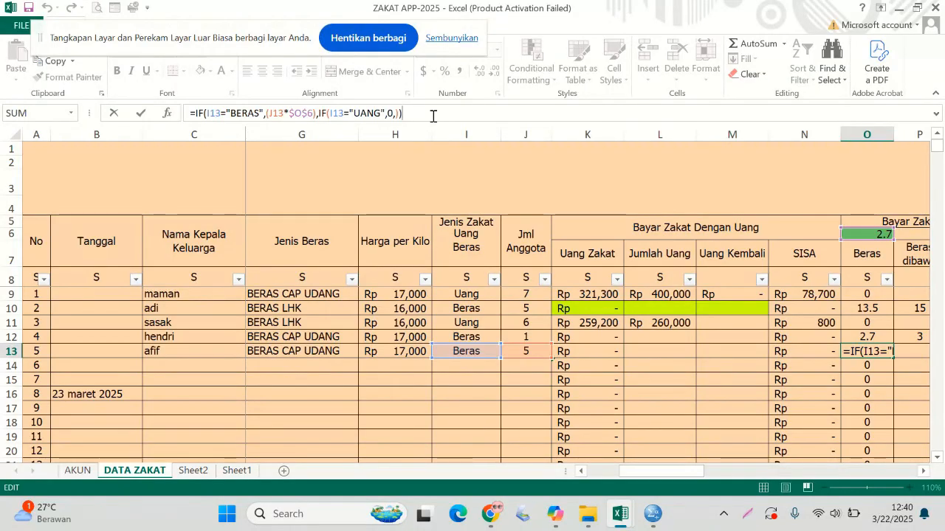
drag(300, 112, 310, 113)
click(311, 113)
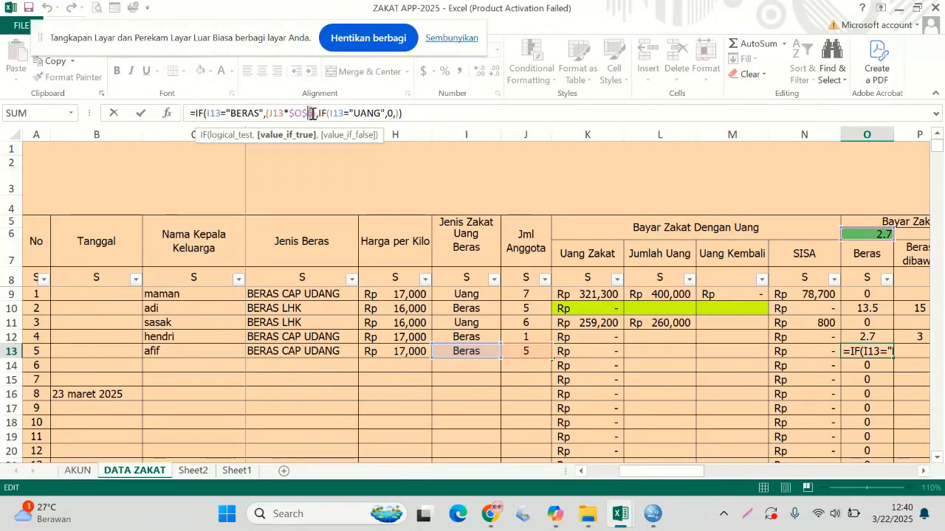
text())
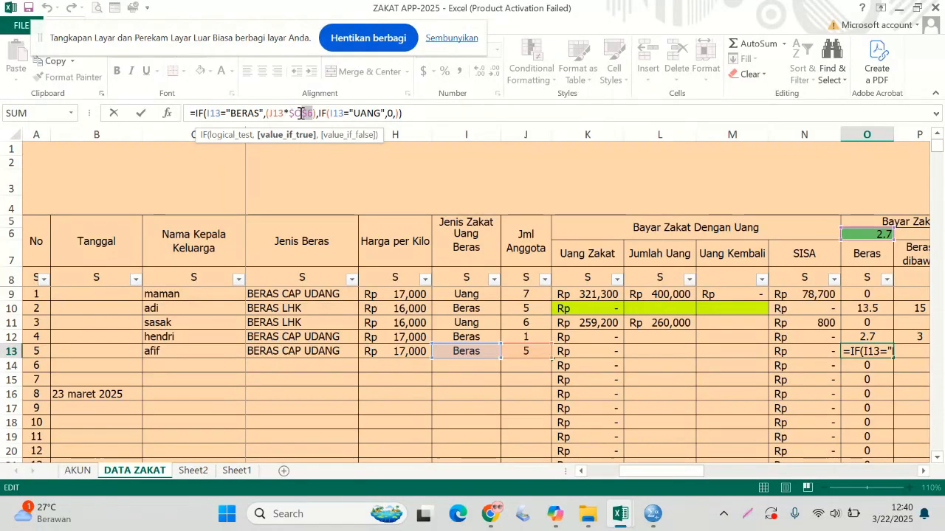
Replace the $O$6 reference in O13's Beras formula with the fixed weight 2.5
click(316, 119)
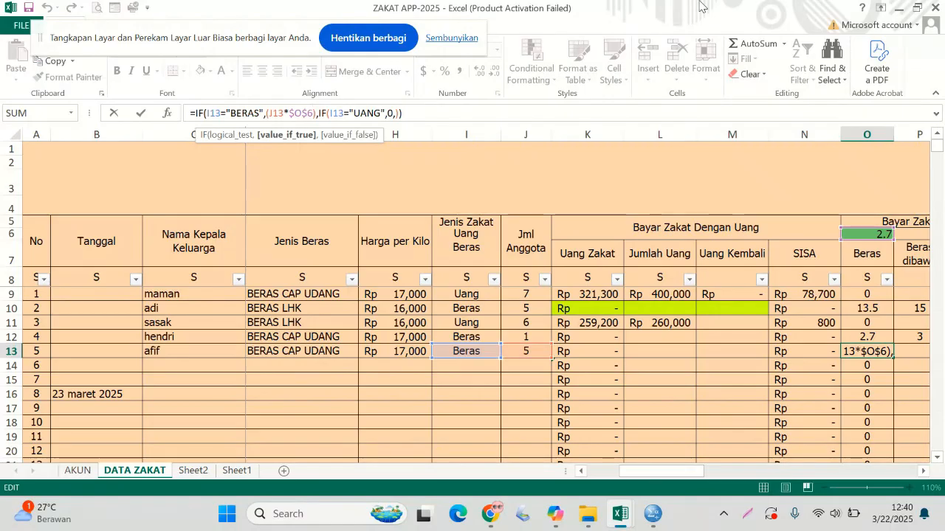
key(BackSpace)
key(BackSpace)
key(BackSpace)
key(BackSpace)
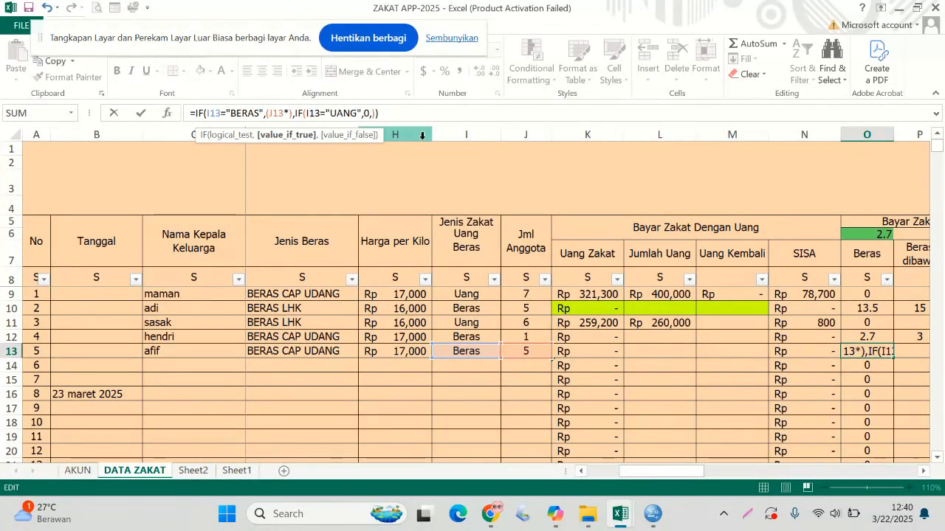
text(2.5)
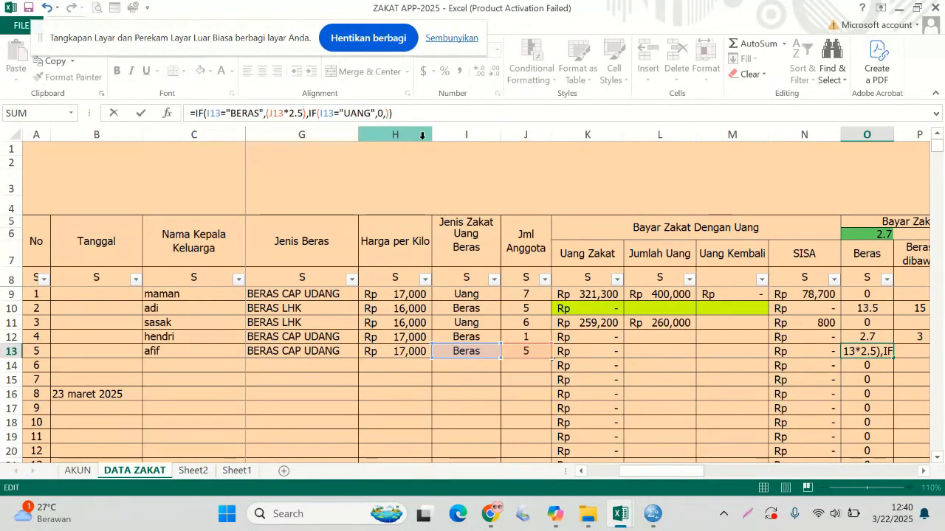
key(Return)
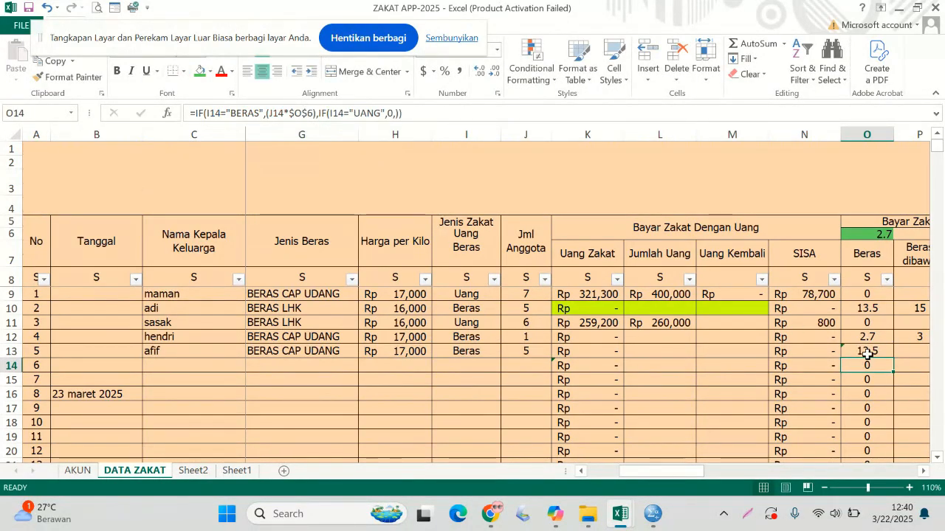
Check record 5's Beras amount in O13 against the 2.5 multiplier in its formula
click(876, 351)
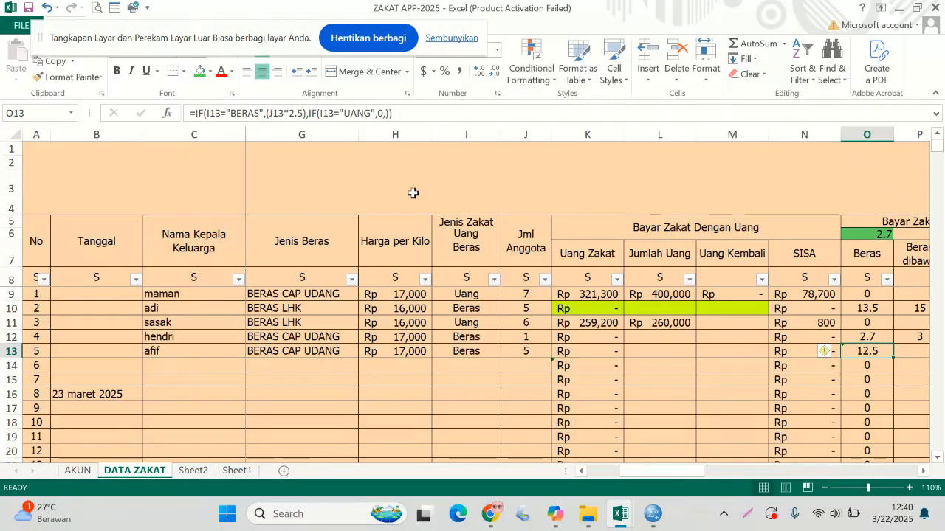
click(294, 114)
click(294, 114)
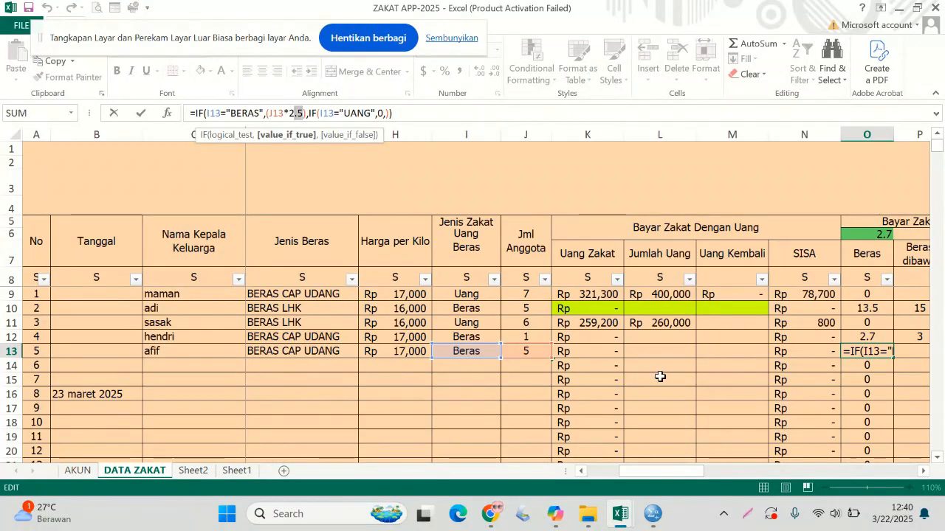
key(Return)
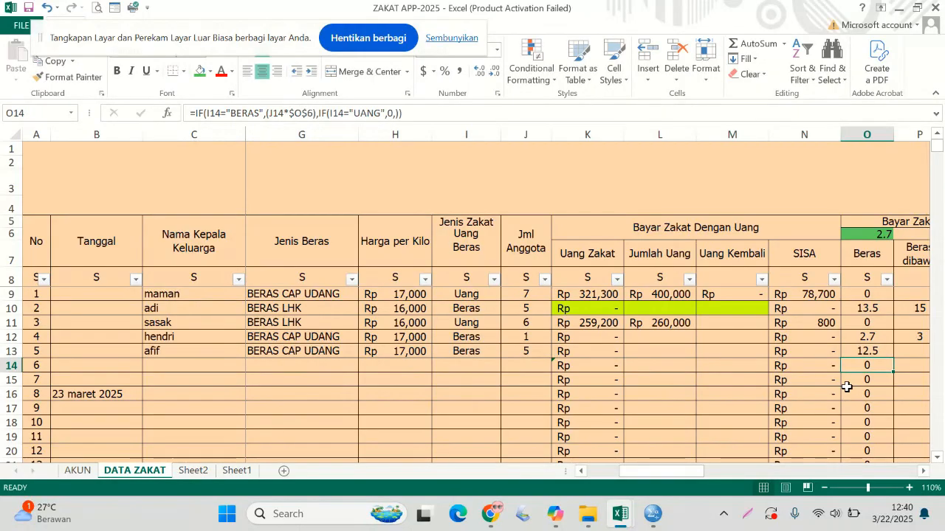
Enter the household head's first name in C14 for record 6 and set its Kode Beras in D14 to lhk
click(172, 361)
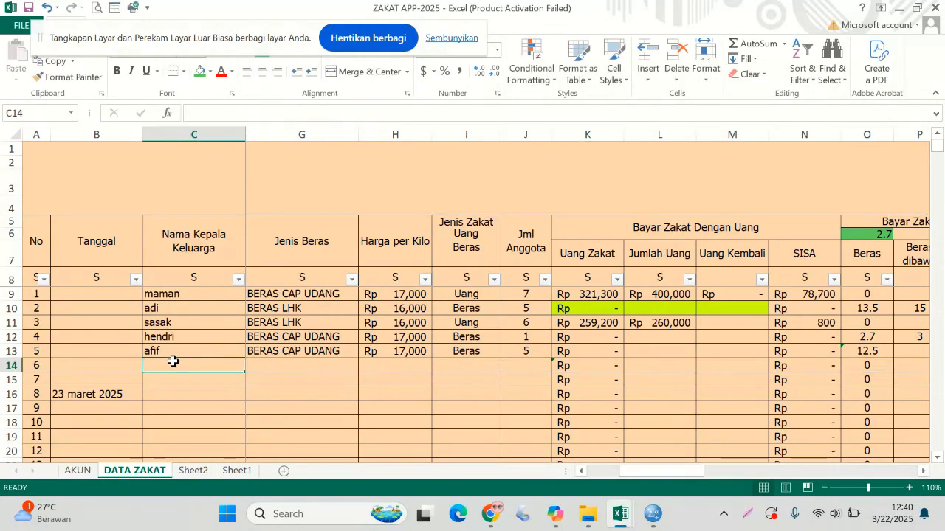
text(sasak)
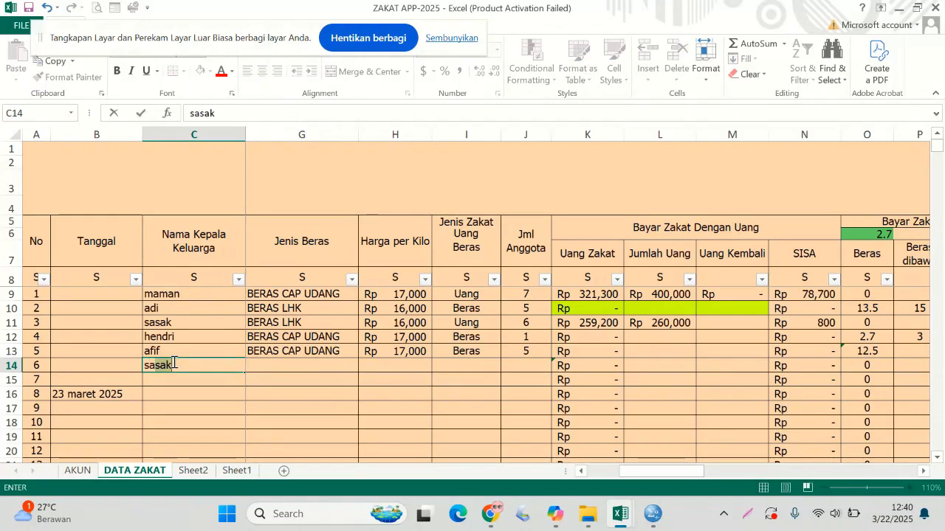
key(Tab)
key(Tab)
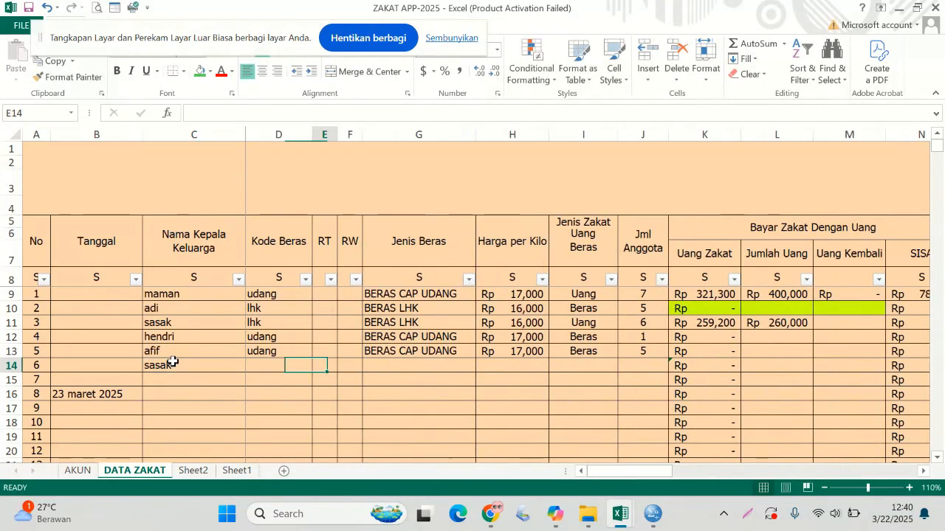
key(Left)
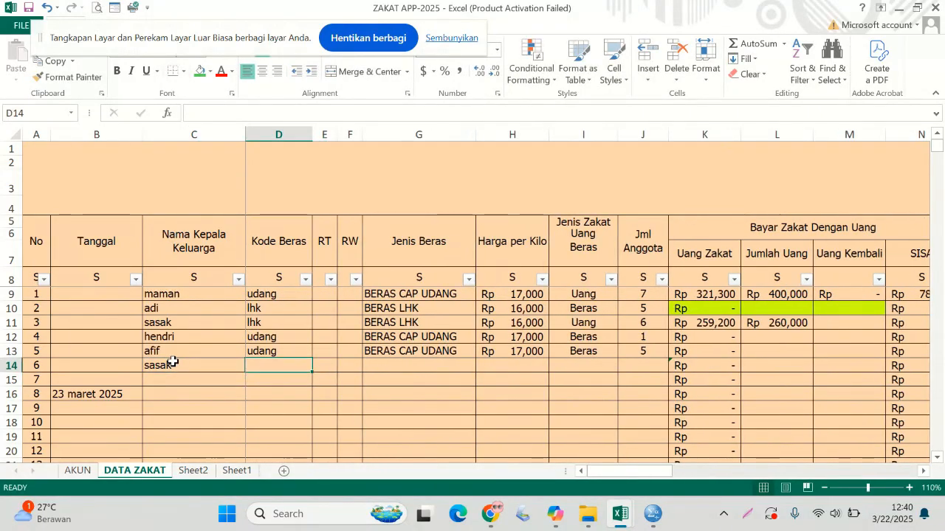
text(lhk)
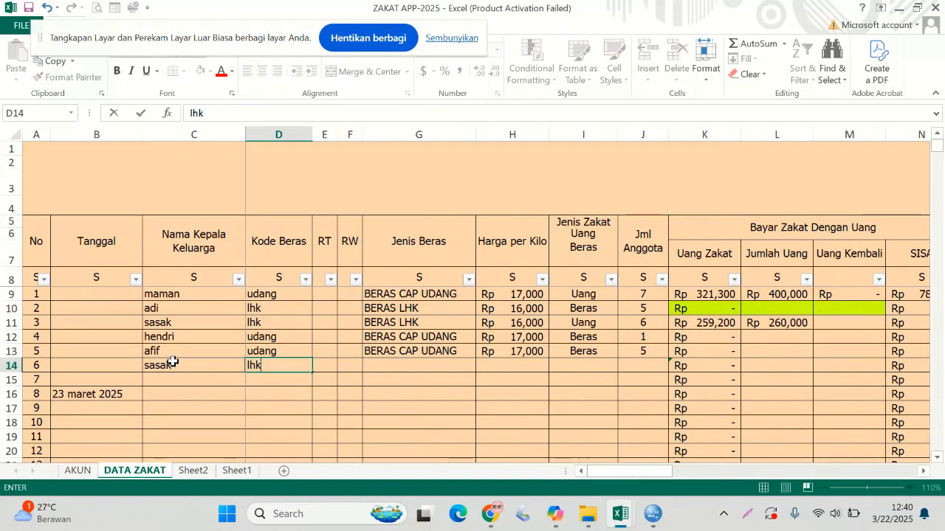
Set record 6's Jenis Zakat in I14 to Uang and its Jml Anggota in J14 to 4
key(Tab)
key(Tab)
key(Tab)
key(Tab)
key(Tab)
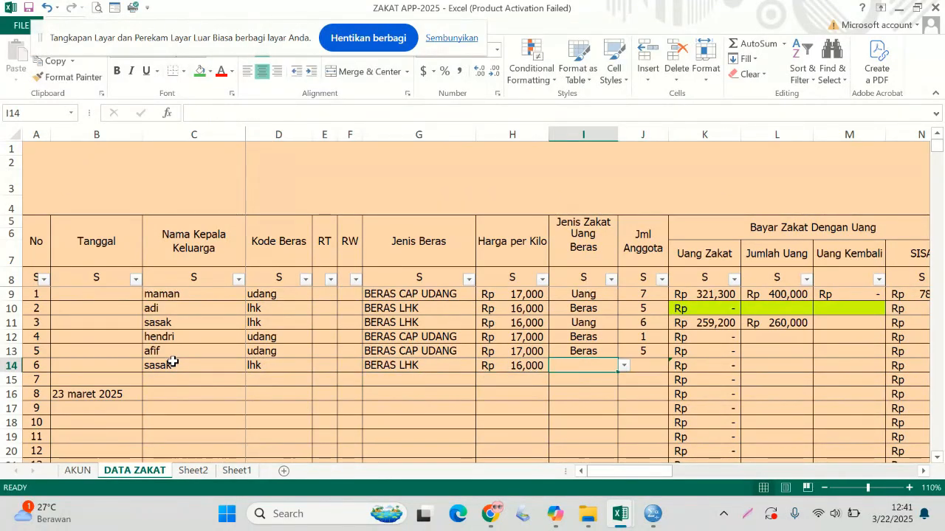
text(uang)
key(Tab)
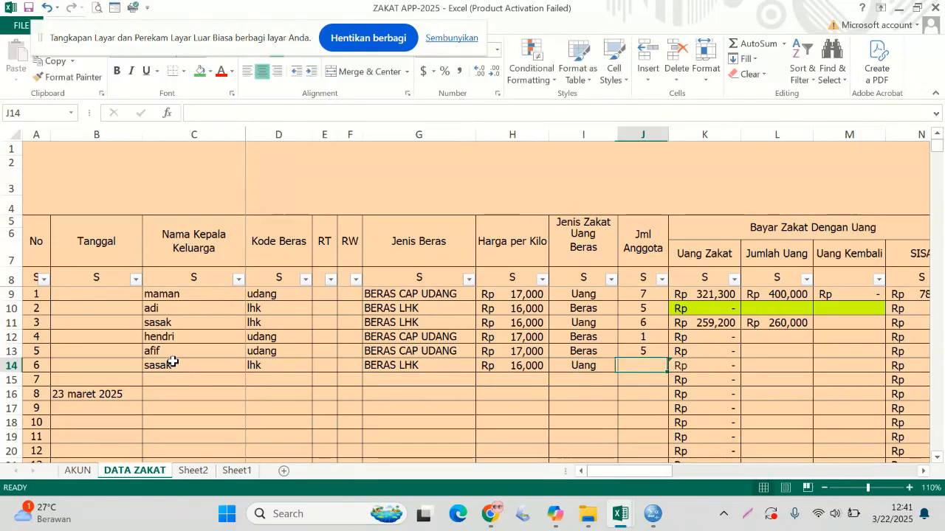
text(4)
key(Tab)
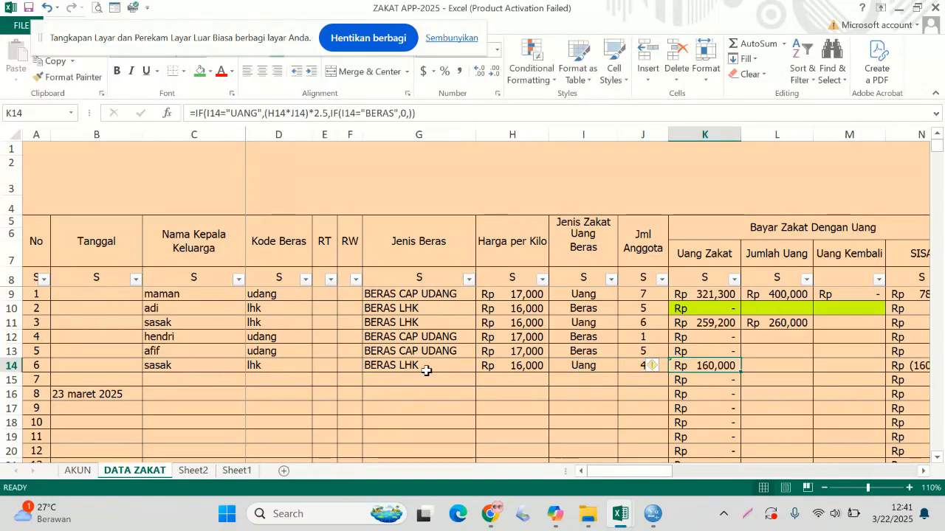
Fill the Uang Zakat formula from K13 down into K14 so that it multiplies by $O$6
click(710, 406)
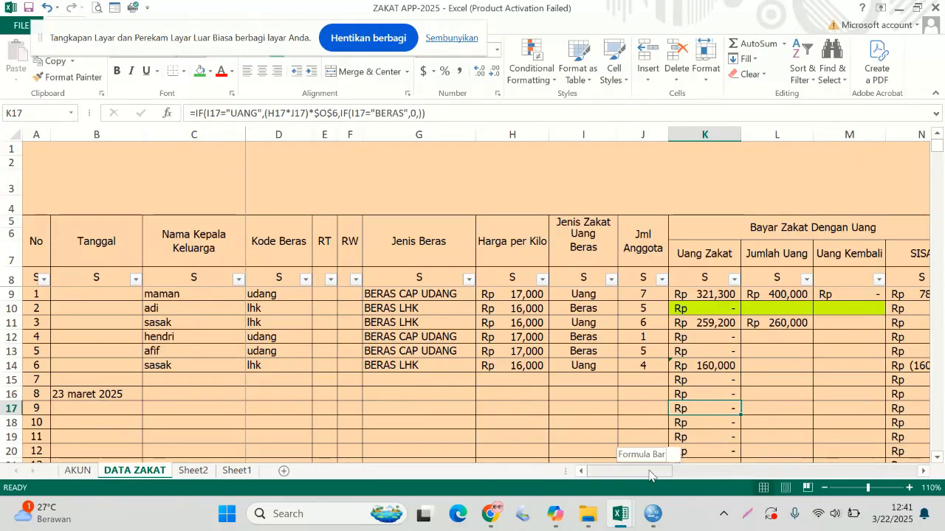
scroll(644, 425, right, 2)
click(616, 365)
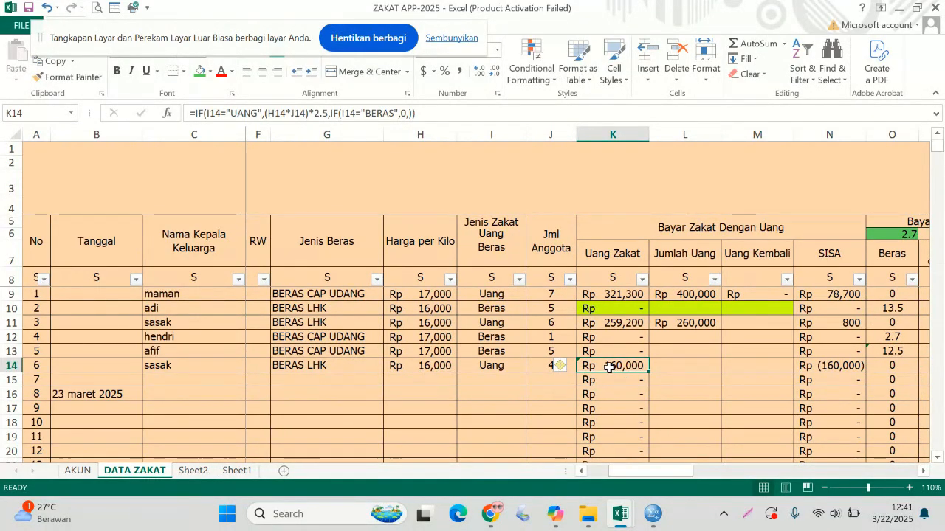
key(ctrl+d)
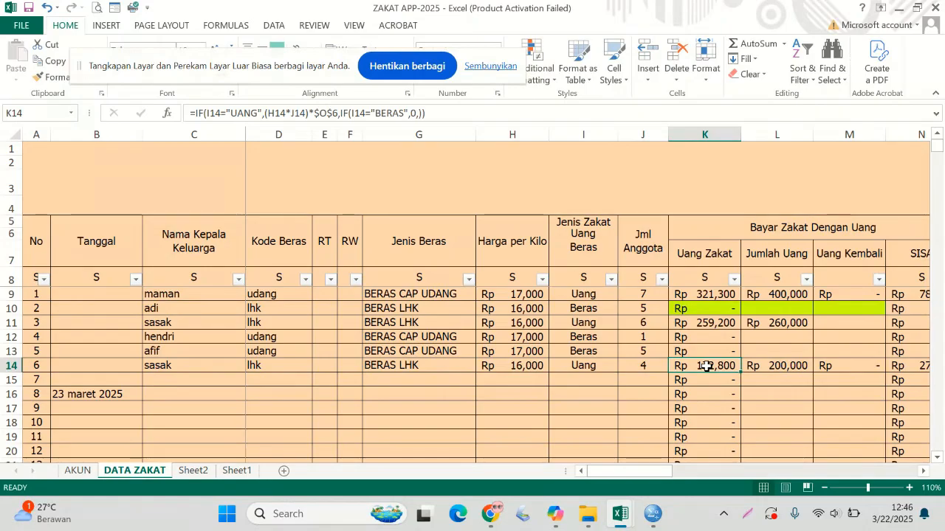
Examine the $O$6 reference in record 6's Uang Zakat formula in K14 with the rice columns in view
click(823, 488)
click(824, 489)
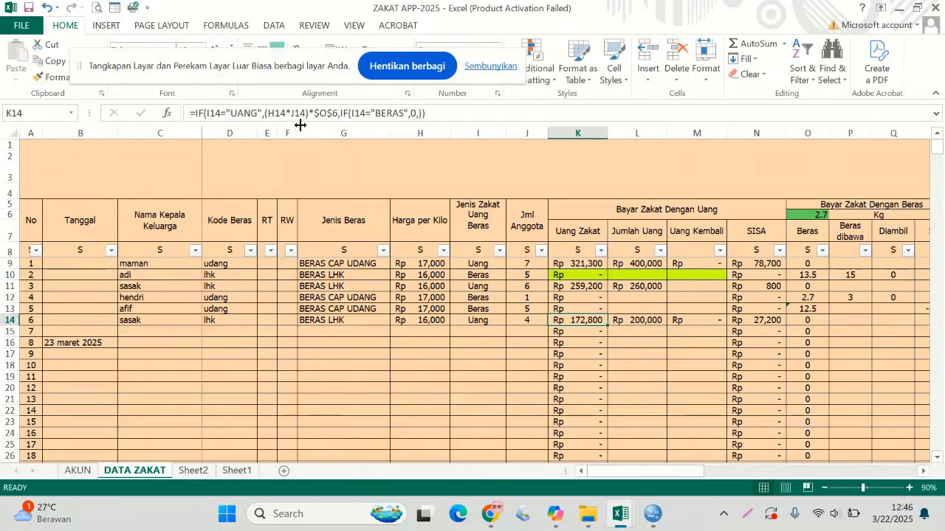
click(339, 113)
text(,)
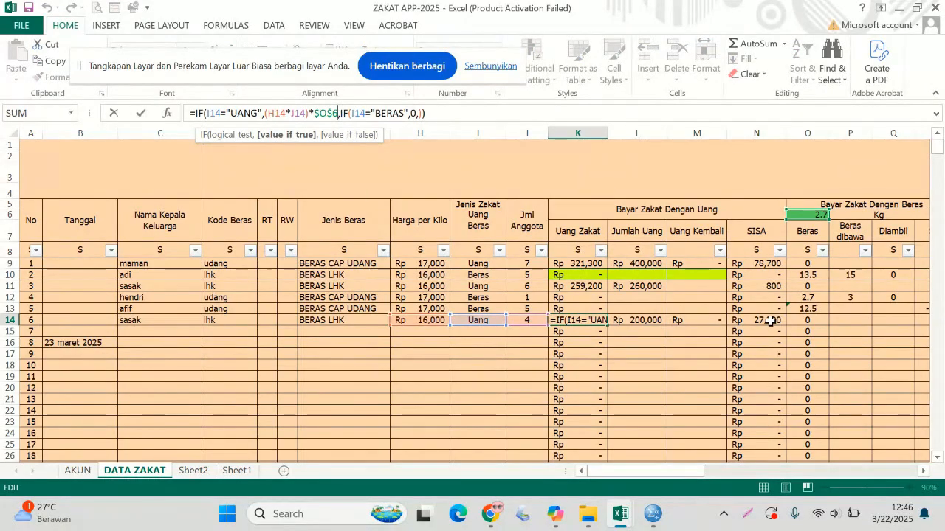
key(Return)
Compare the multiplier in O13's Beras formula with the one used in O16
click(811, 309)
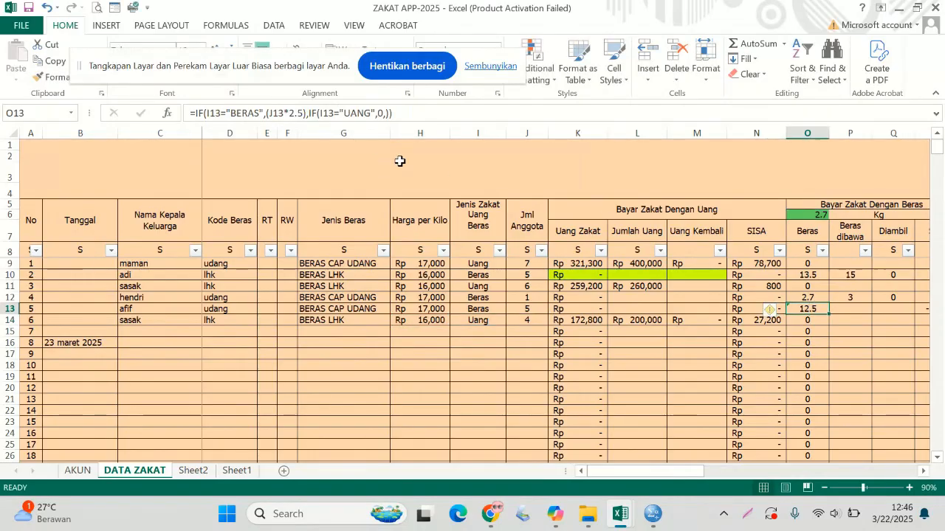
key(Down)
key(Down)
key(Down)
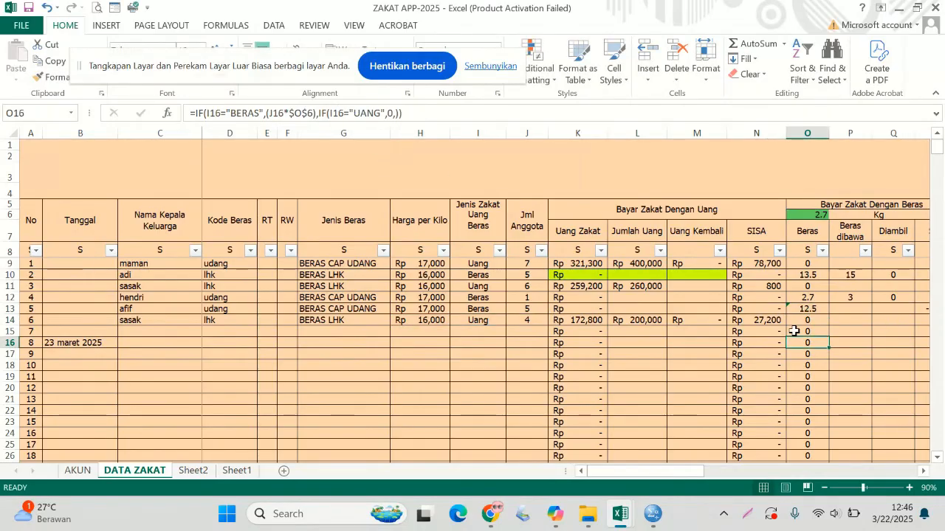
click(313, 113)
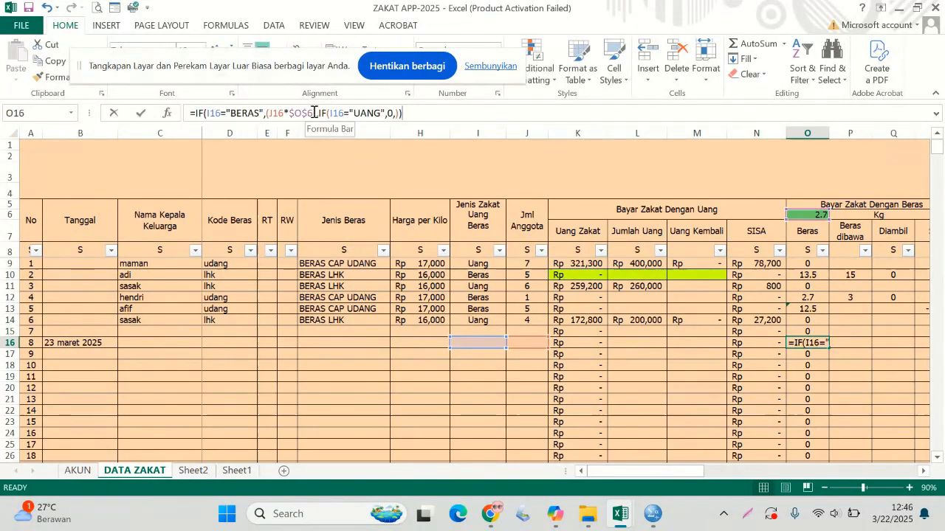
key(Escape)
Replace the $O$6 reference in K14's Uang Zakat formula with the fixed weight 2.5 and check the edited cell
click(585, 324)
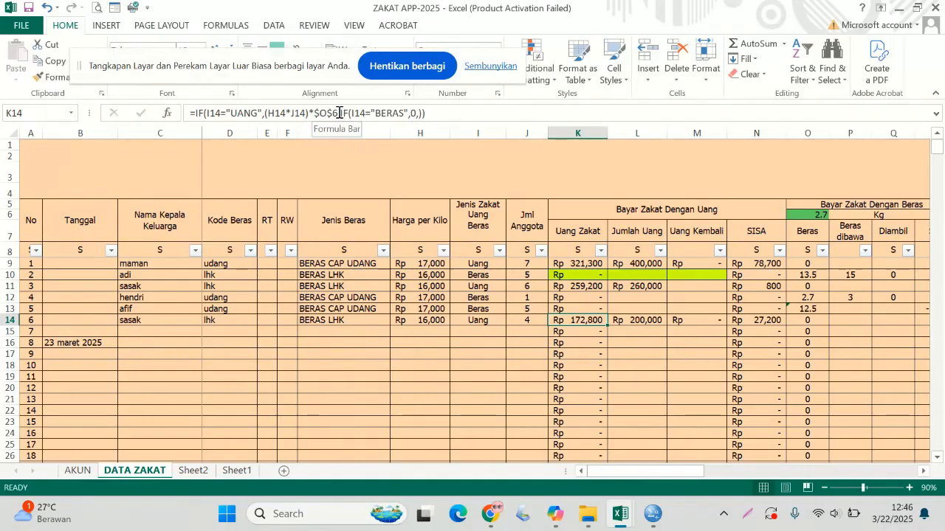
click(338, 114)
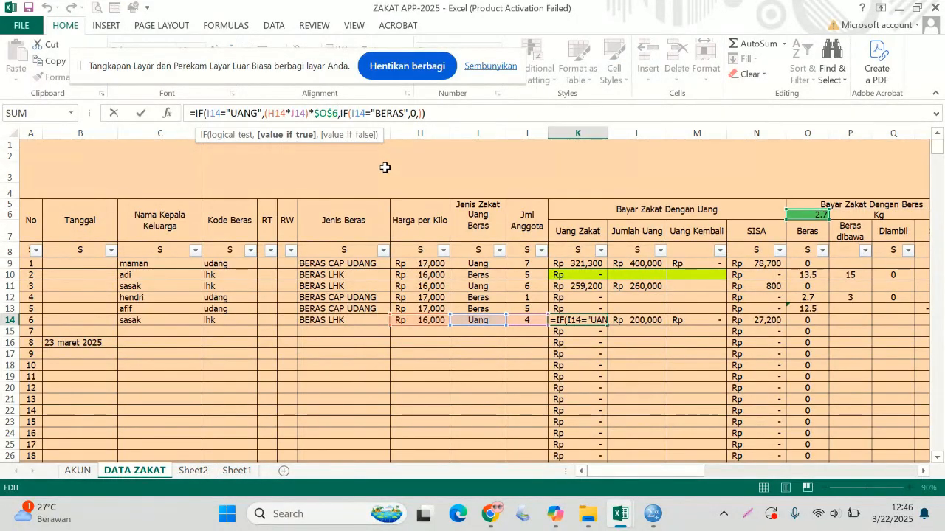
key(BackSpace)
key(BackSpace)
key(BackSpace)
key(BackSpace)
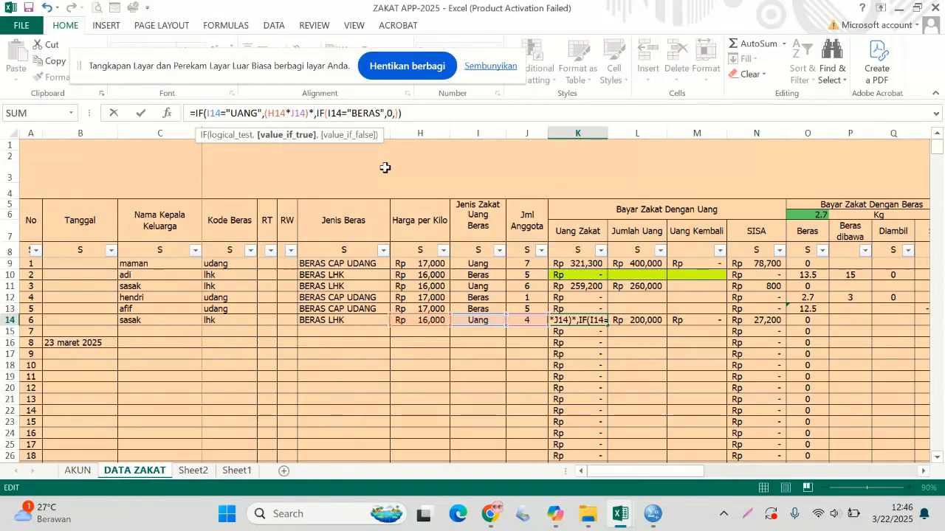
text($O$6)
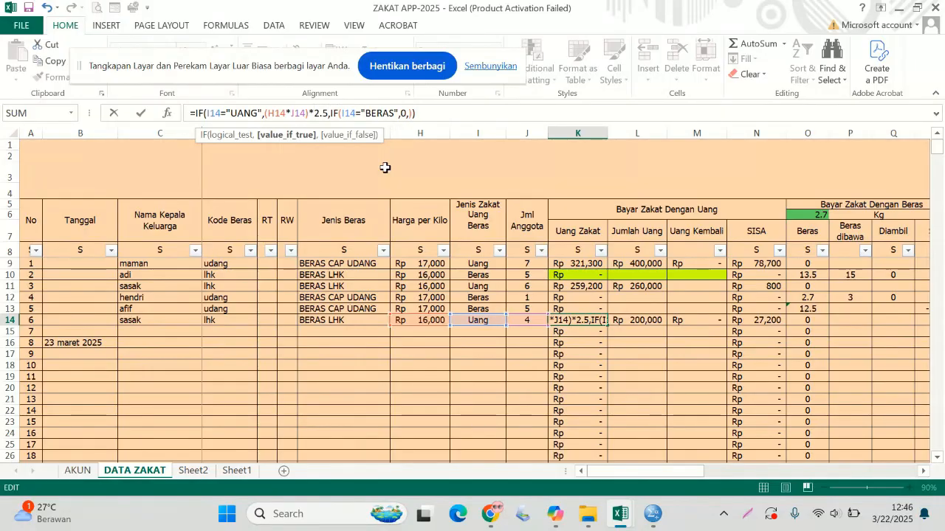
key(Return)
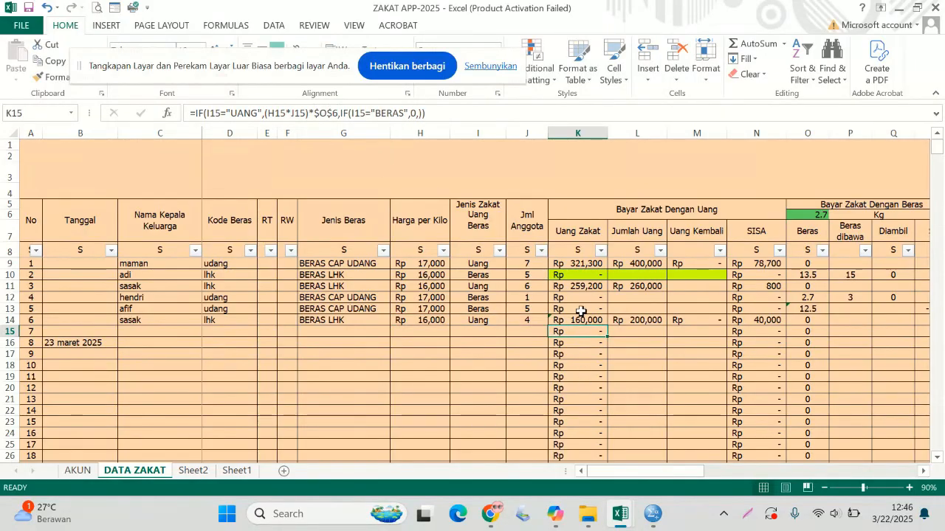
click(584, 321)
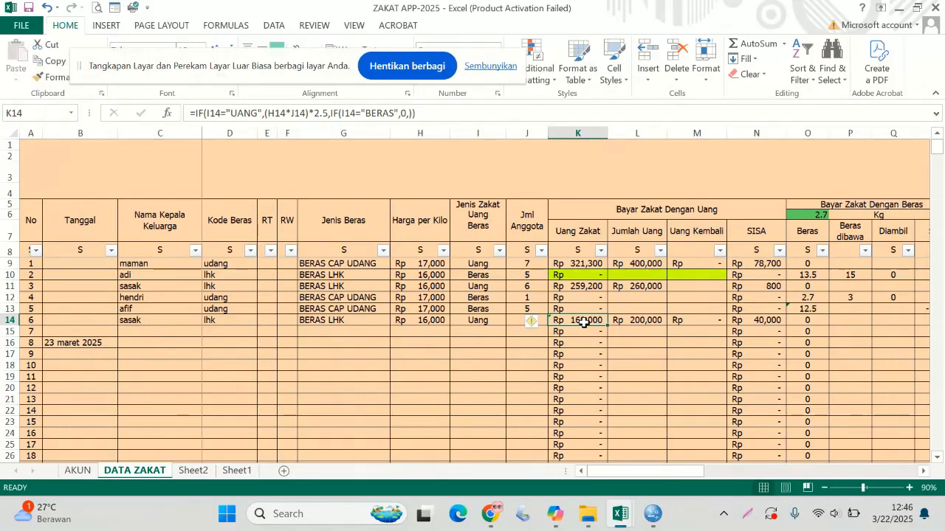